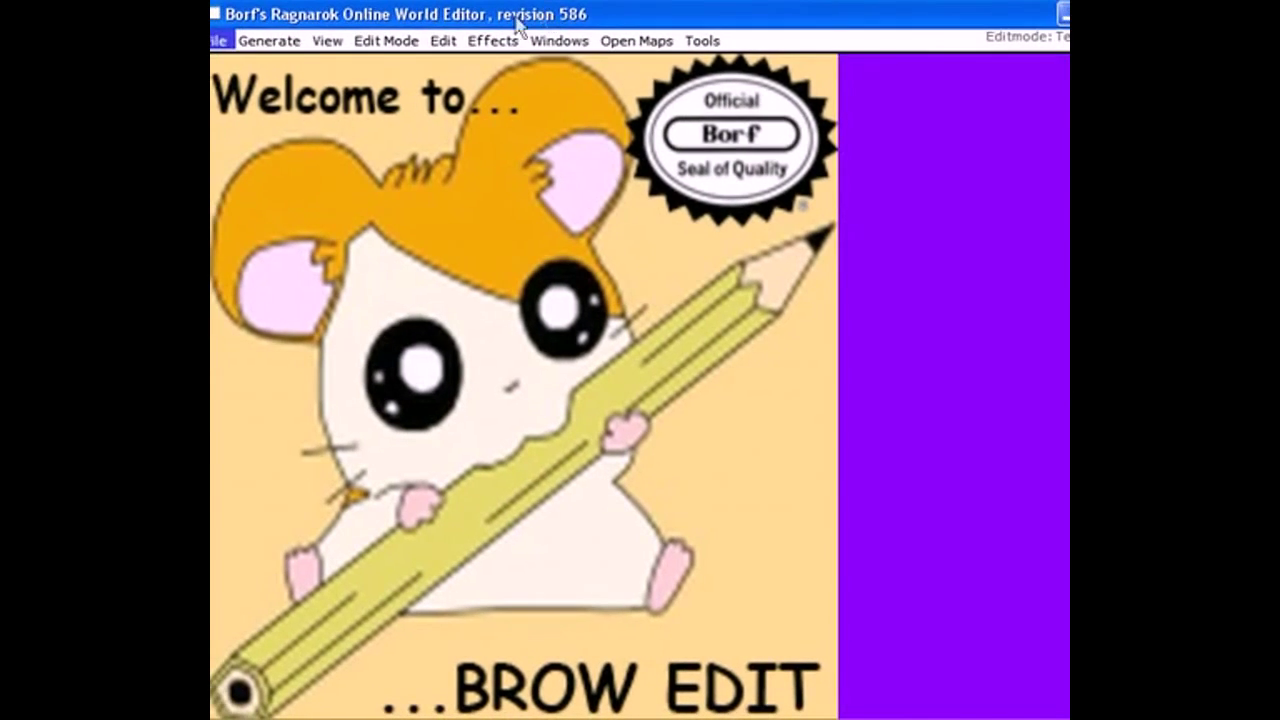
{"action": "left_click_drag", "start_coordinate": [208, 48], "coordinate": [304, 50]}
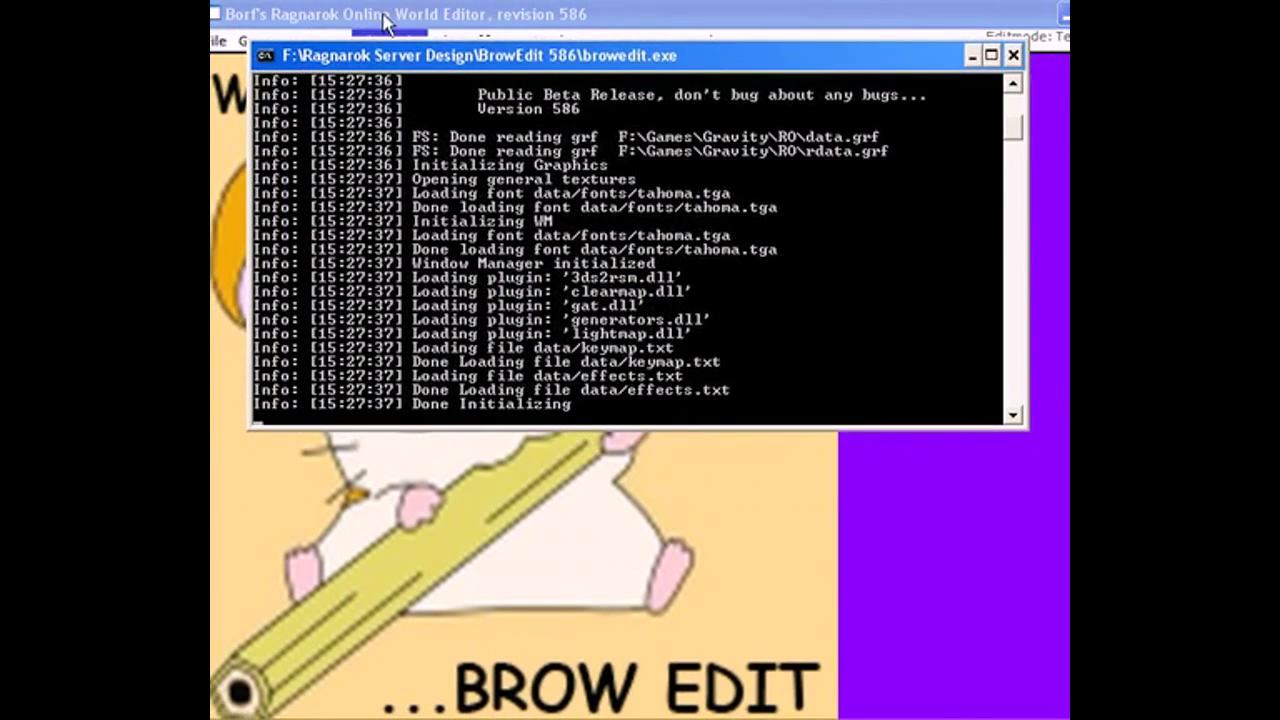
{"action": "left_click", "coordinate": [390, 20]}
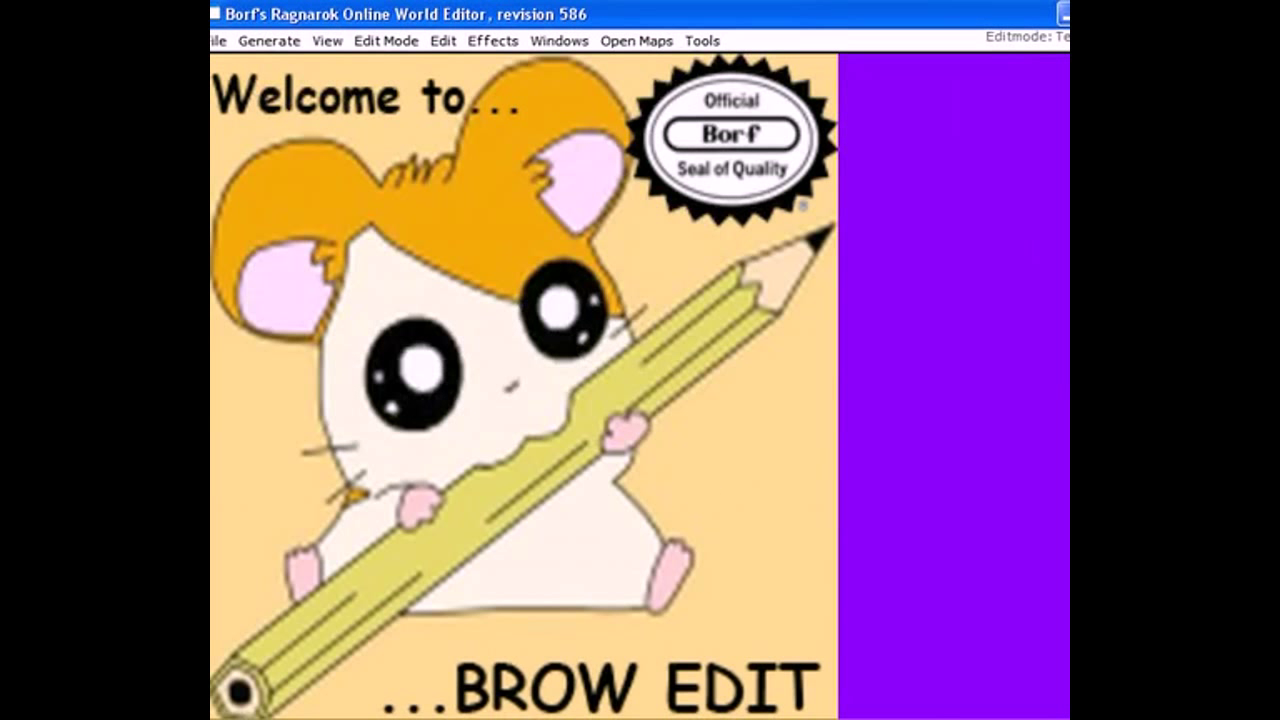
{"action": "key", "text": "alt+Tab"}
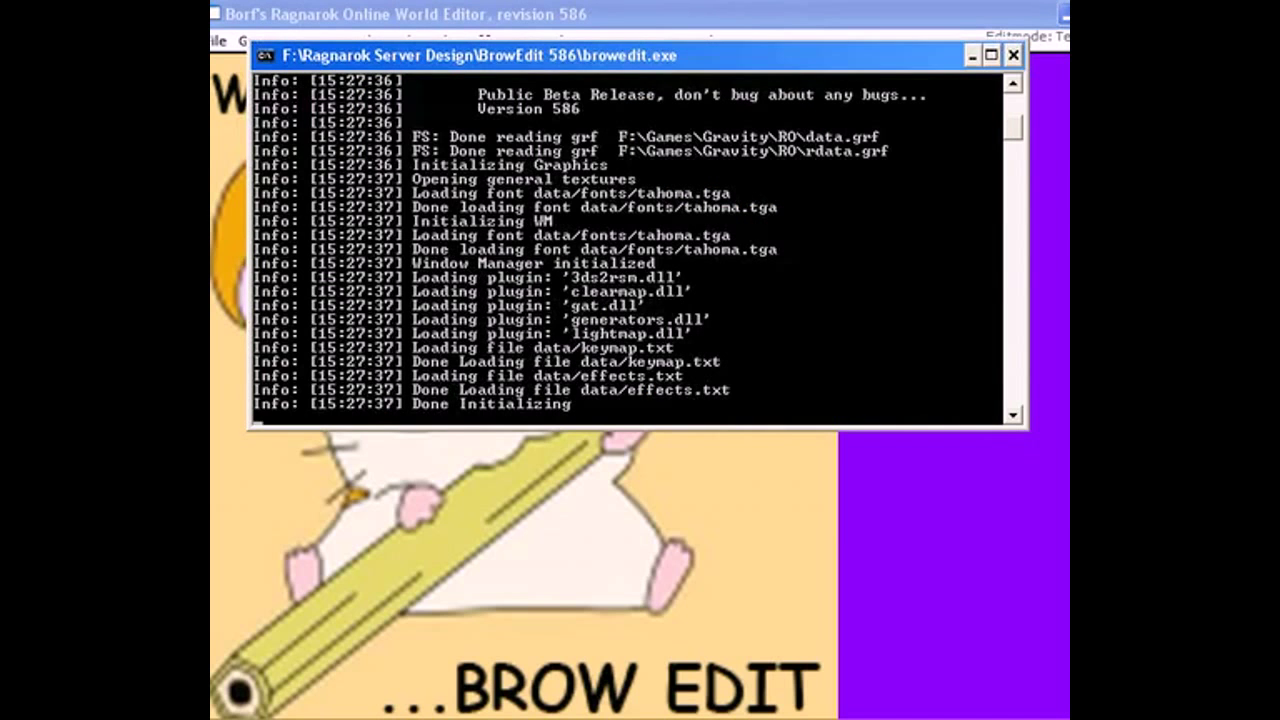
{"action": "left_click", "coordinate": [610, 24]}
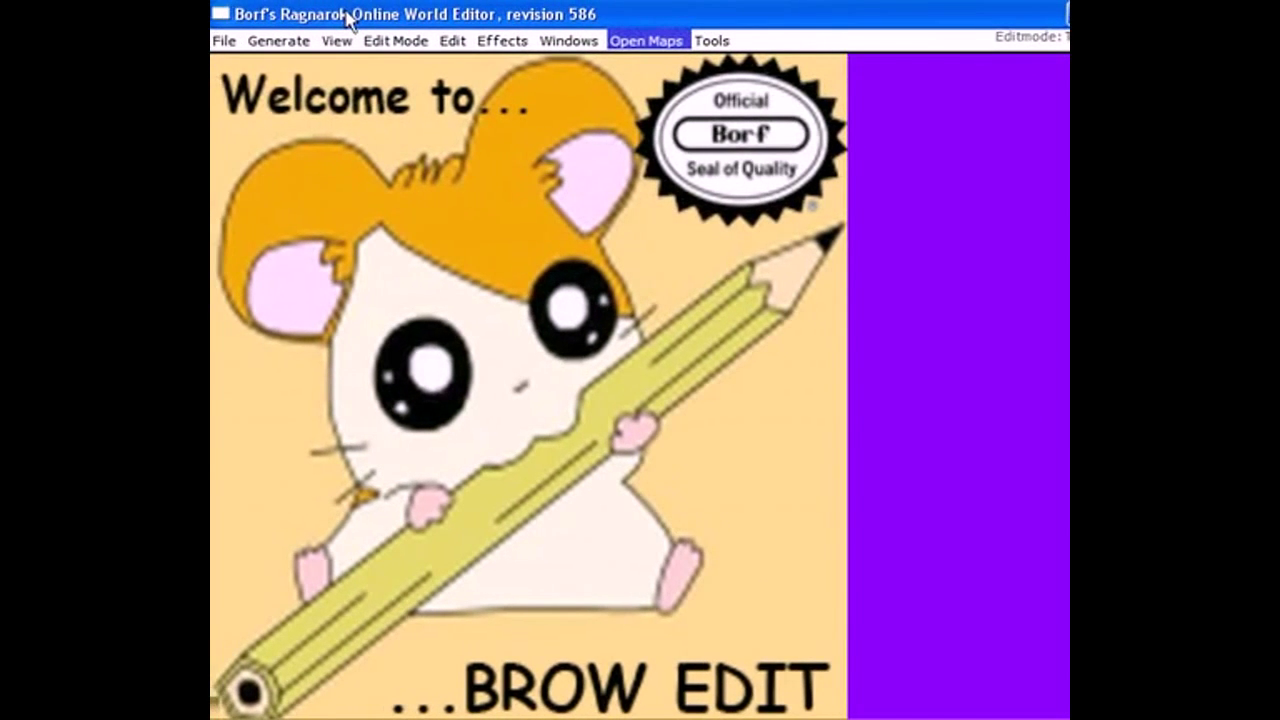
Examine the browedit.exe console log for the GRF files read, plugins loaded and initialization entries, and return to the world editor window.
{"action": "key", "text": "alt+Tab"}
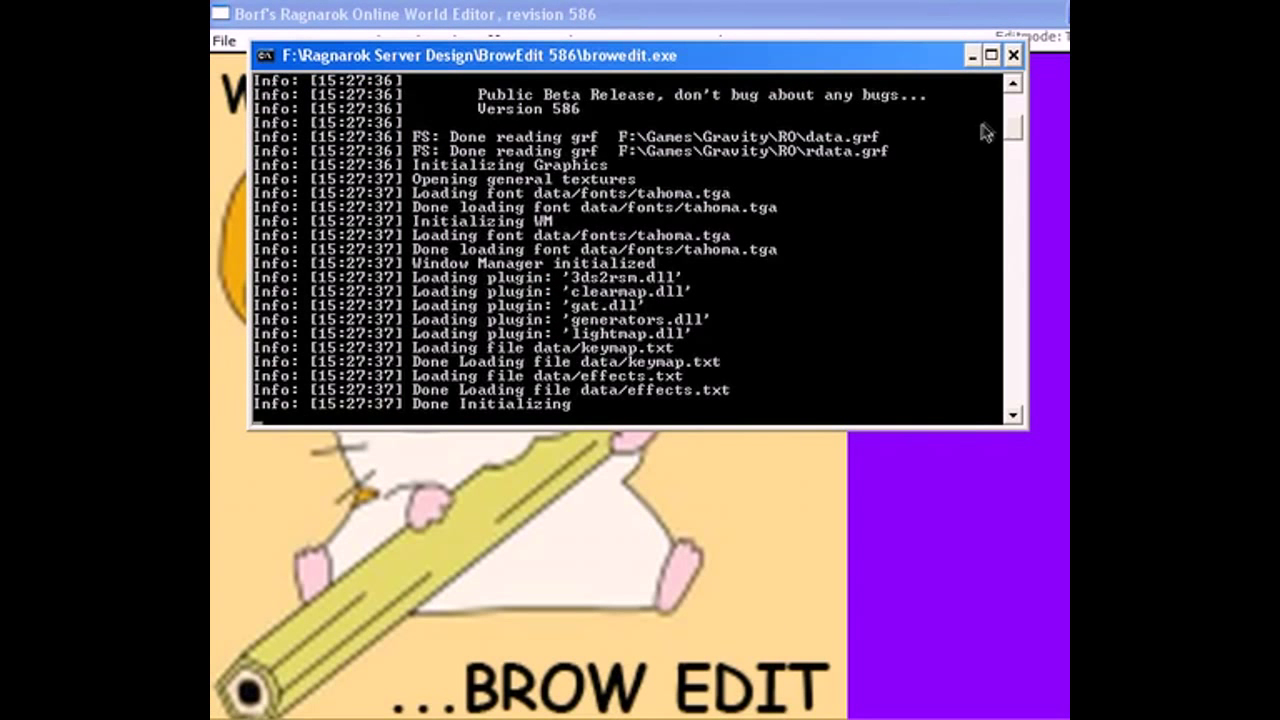
{"action": "scroll", "coordinate": [1013, 120], "scroll_direction": "up", "scroll_amount": 5}
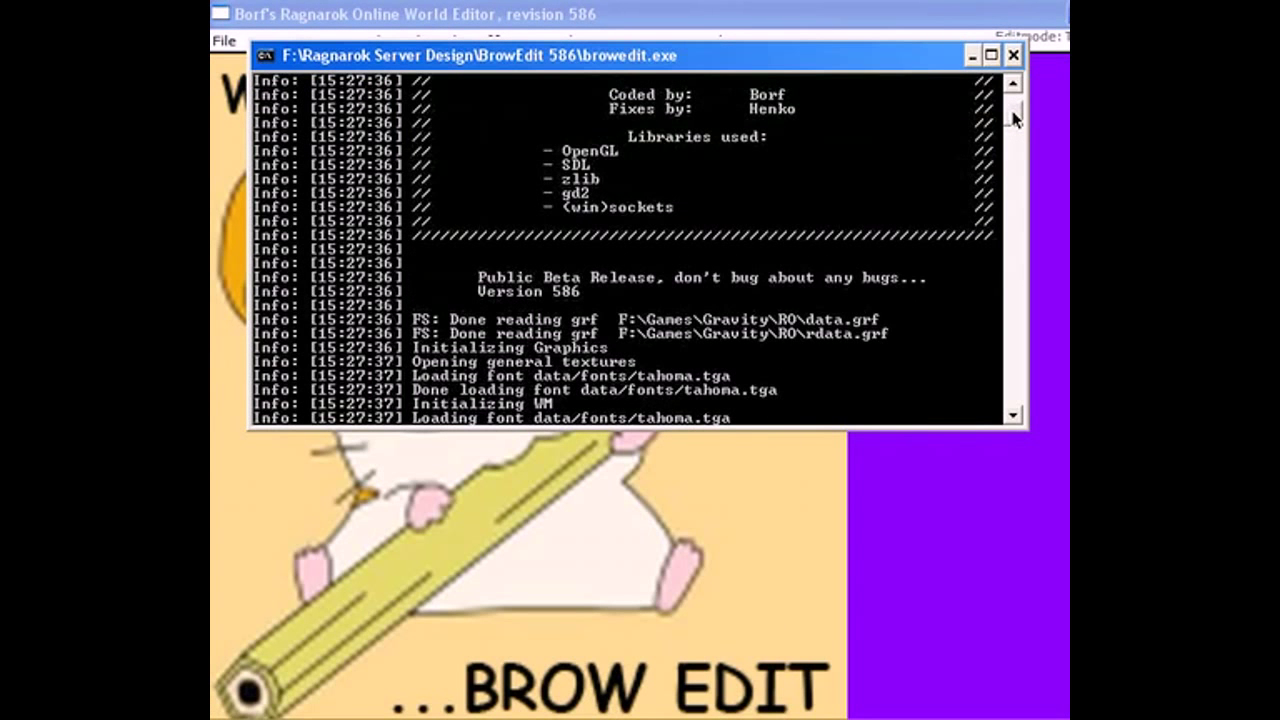
{"action": "scroll", "coordinate": [1013, 116], "scroll_direction": "up", "scroll_amount": 2}
{"action": "scroll", "coordinate": [1013, 118], "scroll_direction": "down", "scroll_amount": 5}
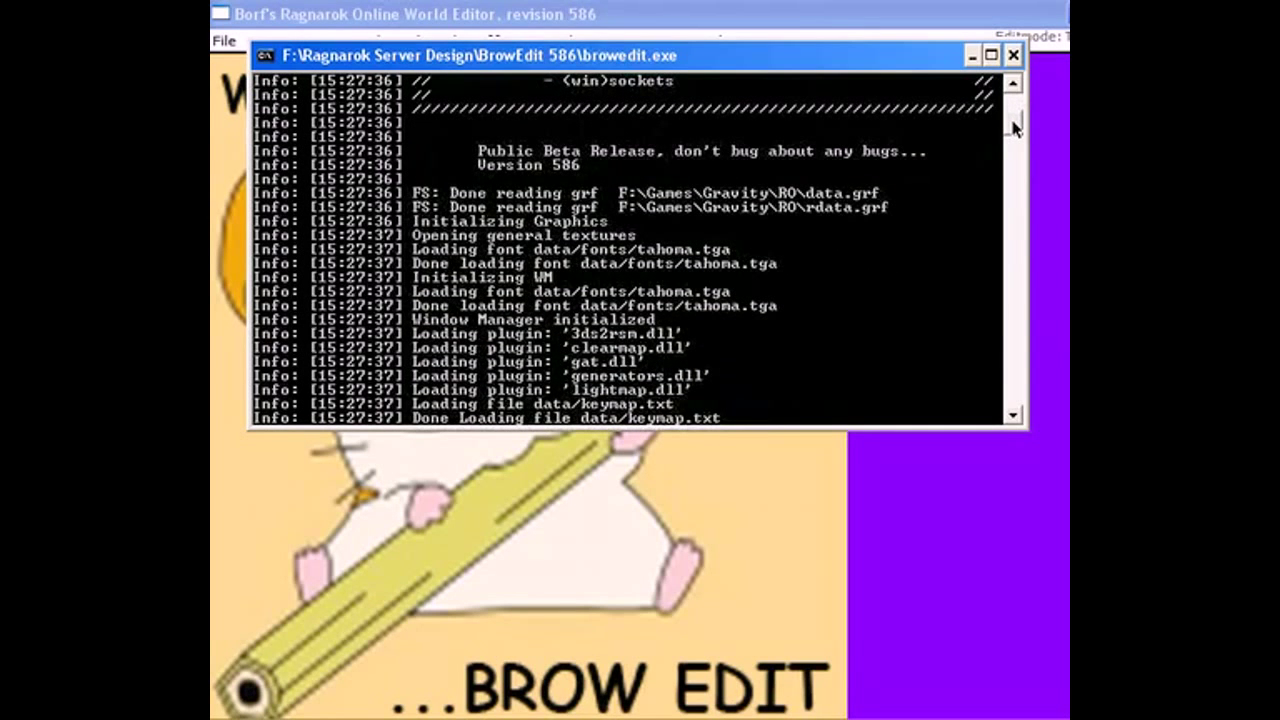
{"action": "scroll", "coordinate": [1013, 125], "scroll_direction": "up", "scroll_amount": 1}
{"action": "scroll", "coordinate": [1013, 125], "scroll_direction": "down", "scroll_amount": 4}
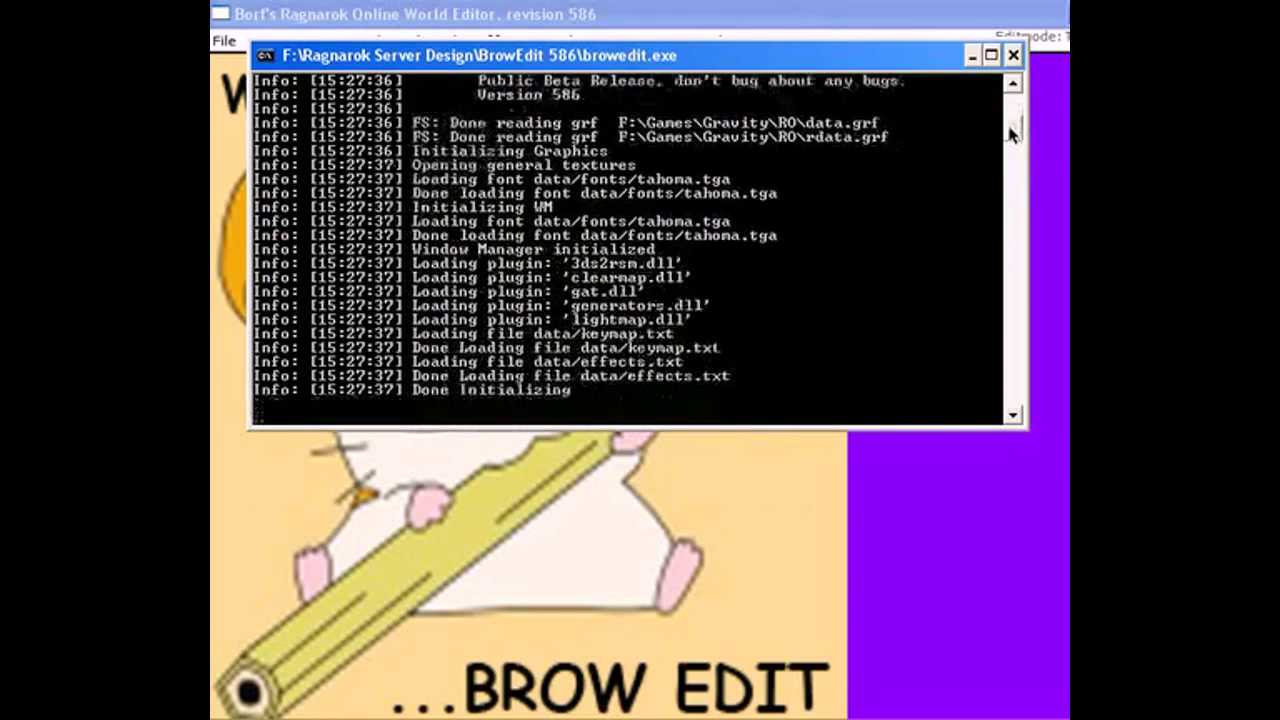
{"action": "scroll", "coordinate": [1012, 125], "scroll_direction": "up", "scroll_amount": 4}
{"action": "scroll", "coordinate": [1012, 130], "scroll_direction": "down", "scroll_amount": 1}
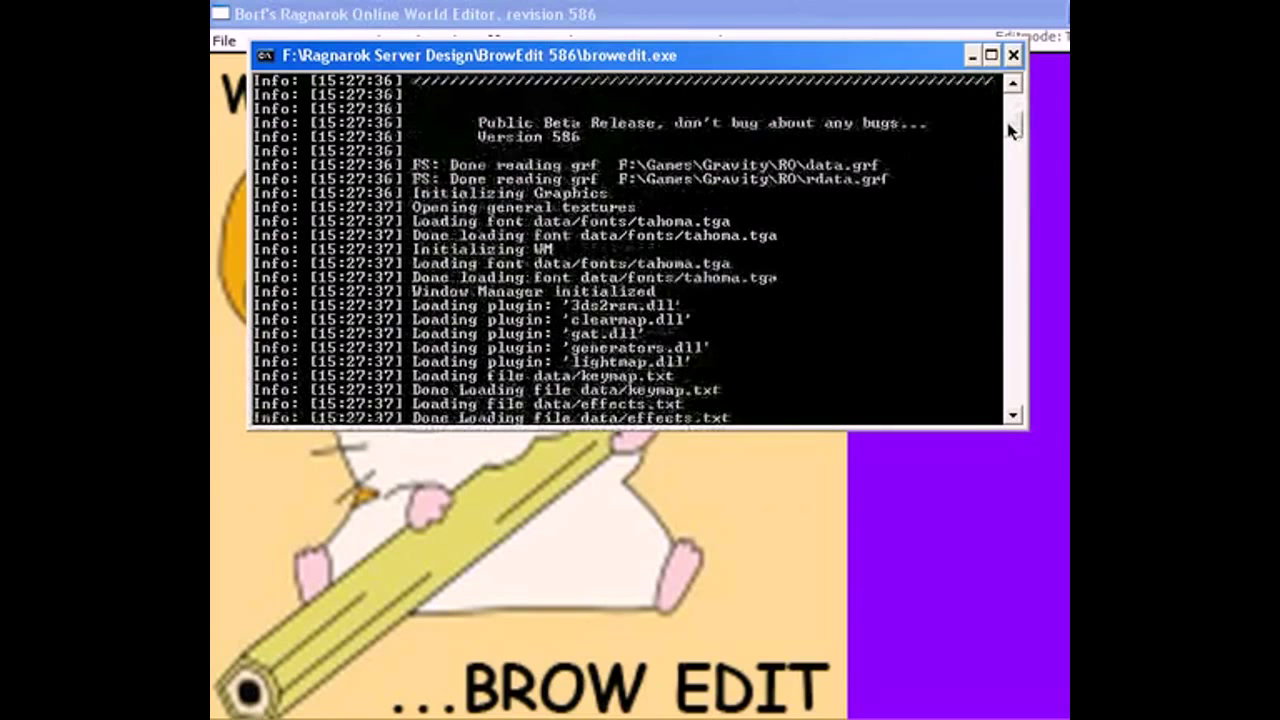
{"action": "scroll", "coordinate": [1013, 125], "scroll_direction": "up", "scroll_amount": 2}
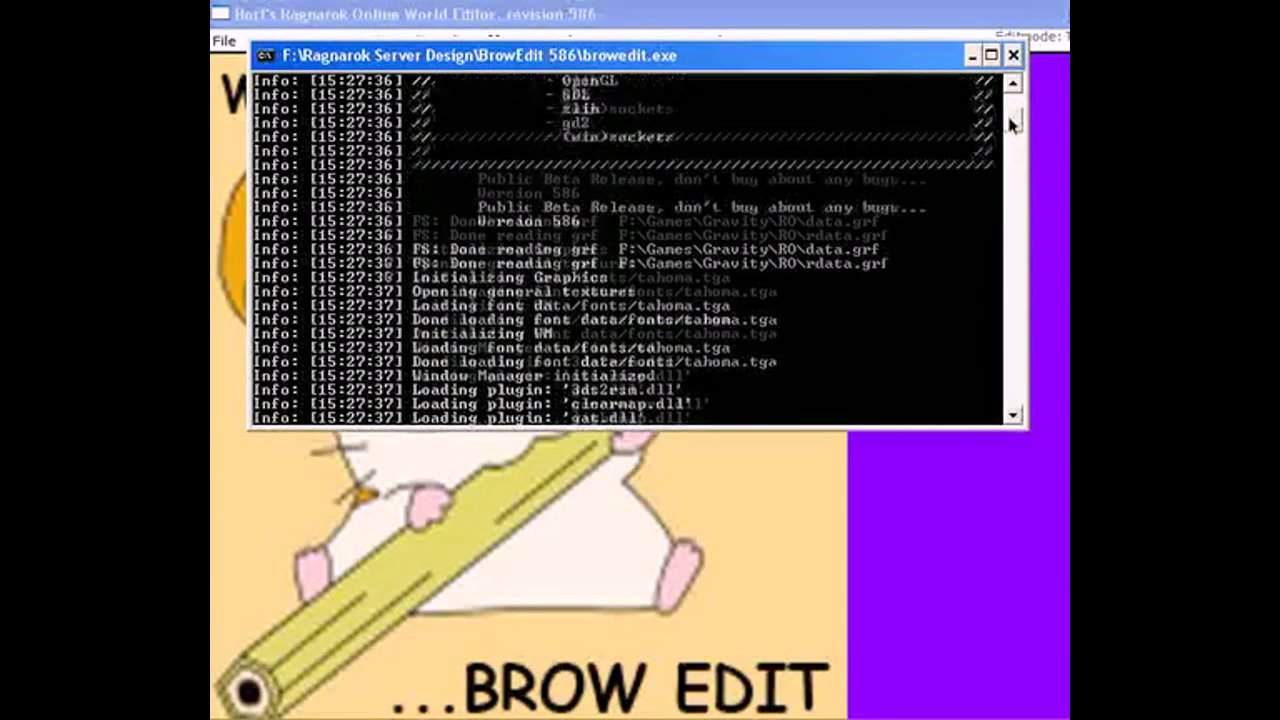
{"action": "scroll", "coordinate": [1013, 120], "scroll_direction": "up", "scroll_amount": 1}
{"action": "scroll", "coordinate": [1012, 118], "scroll_direction": "up", "scroll_amount": 1}
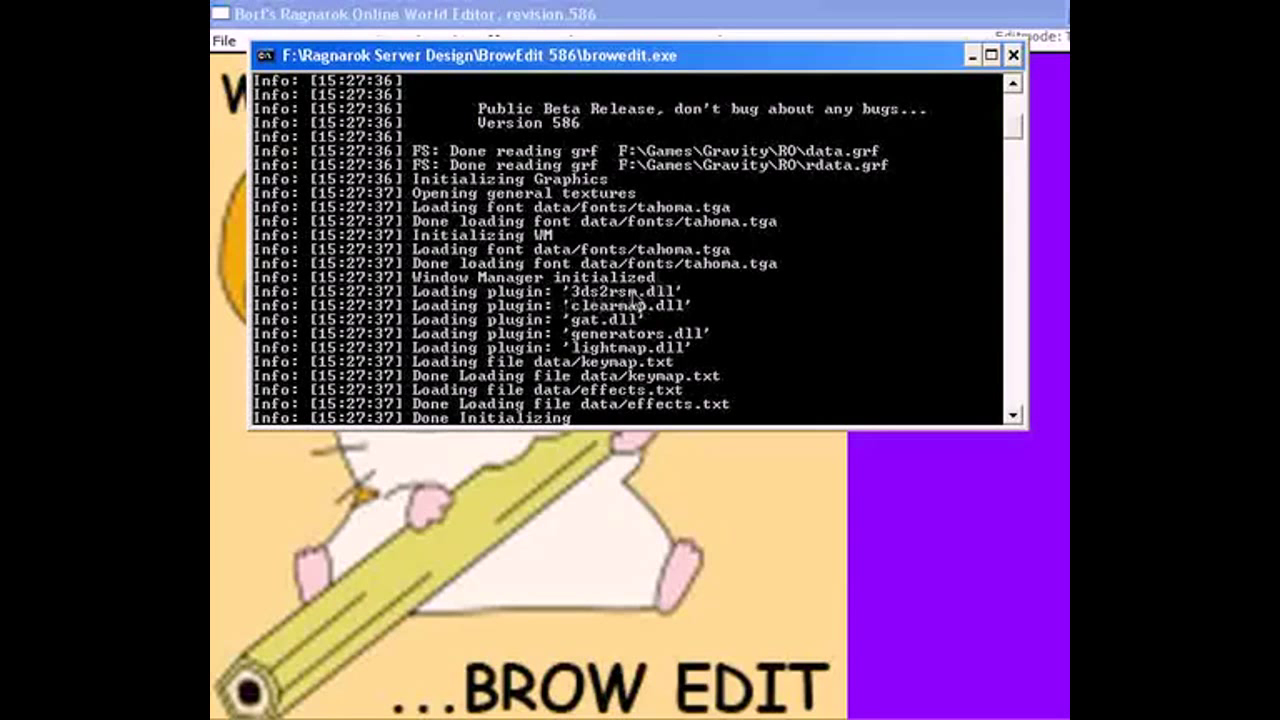
{"action": "left_click_drag", "start_coordinate": [1015, 128], "coordinate": [1013, 134]}
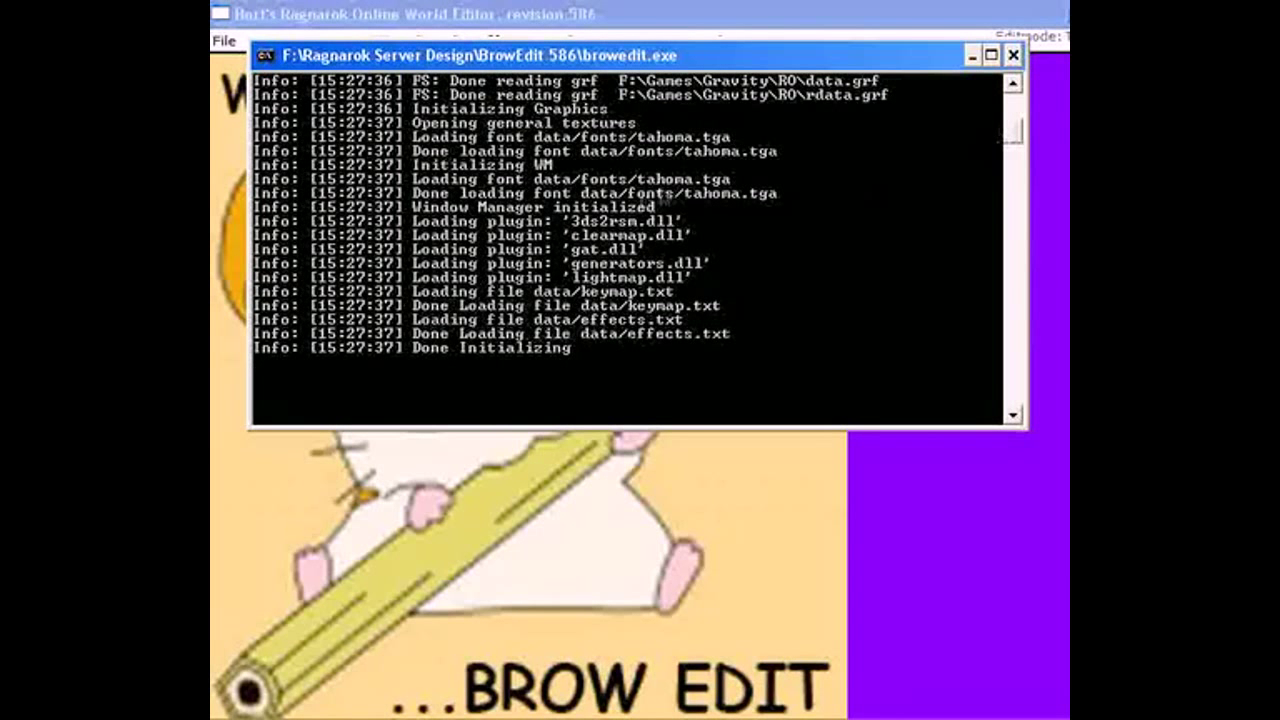
{"action": "left_click_drag", "start_coordinate": [1010, 135], "coordinate": [1010, 124]}
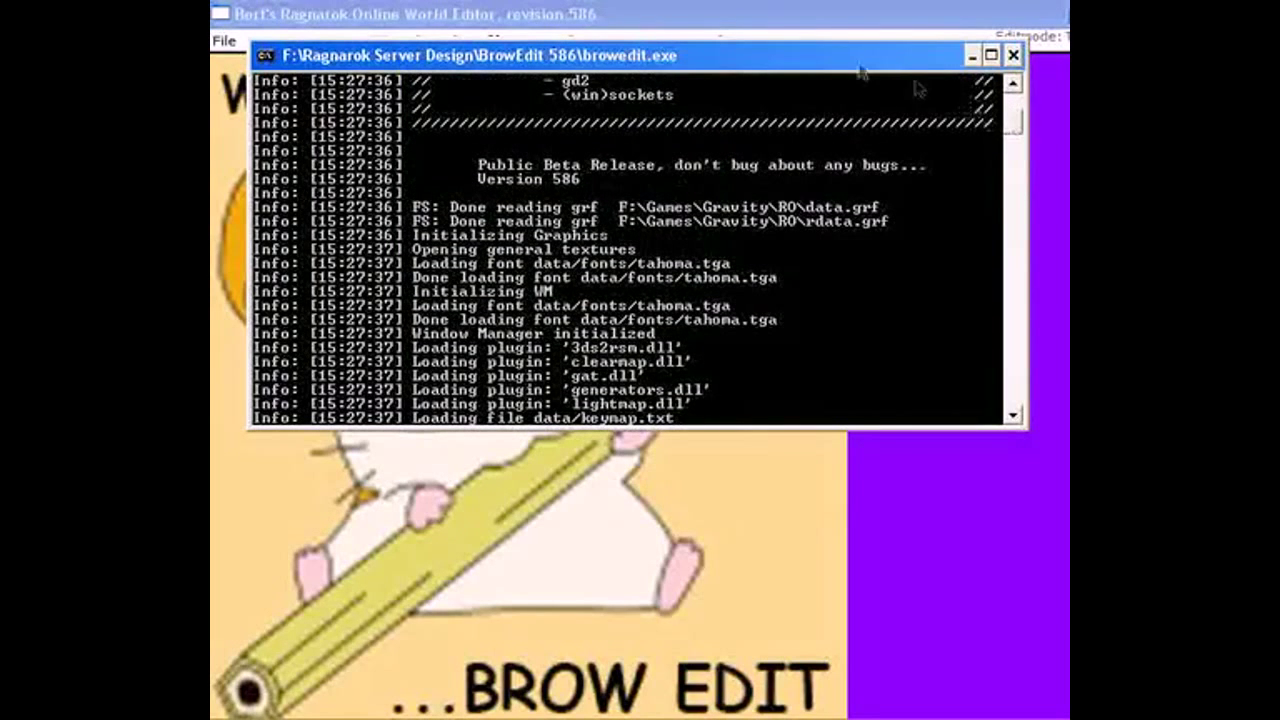
{"action": "left_click", "coordinate": [766, 16]}
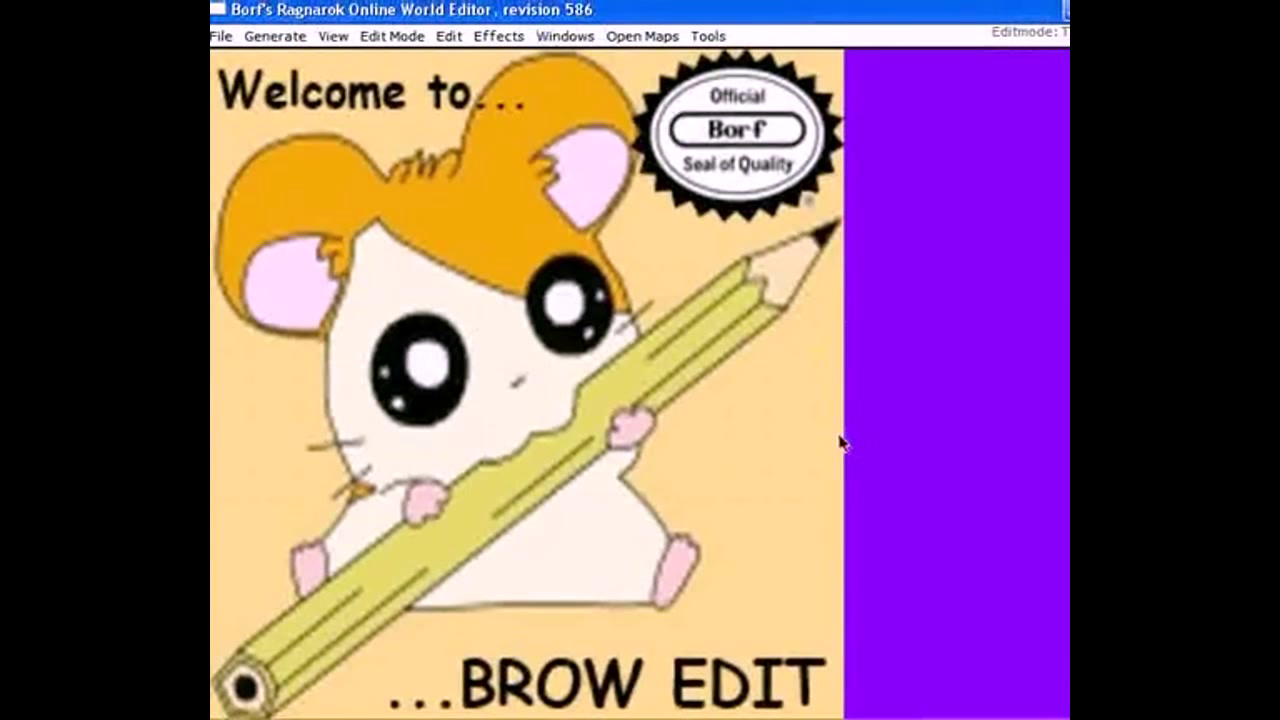
Examine the available file, generation, view, edit mode, editing, effects and window commands without running any.
{"action": "left_click", "coordinate": [222, 37]}
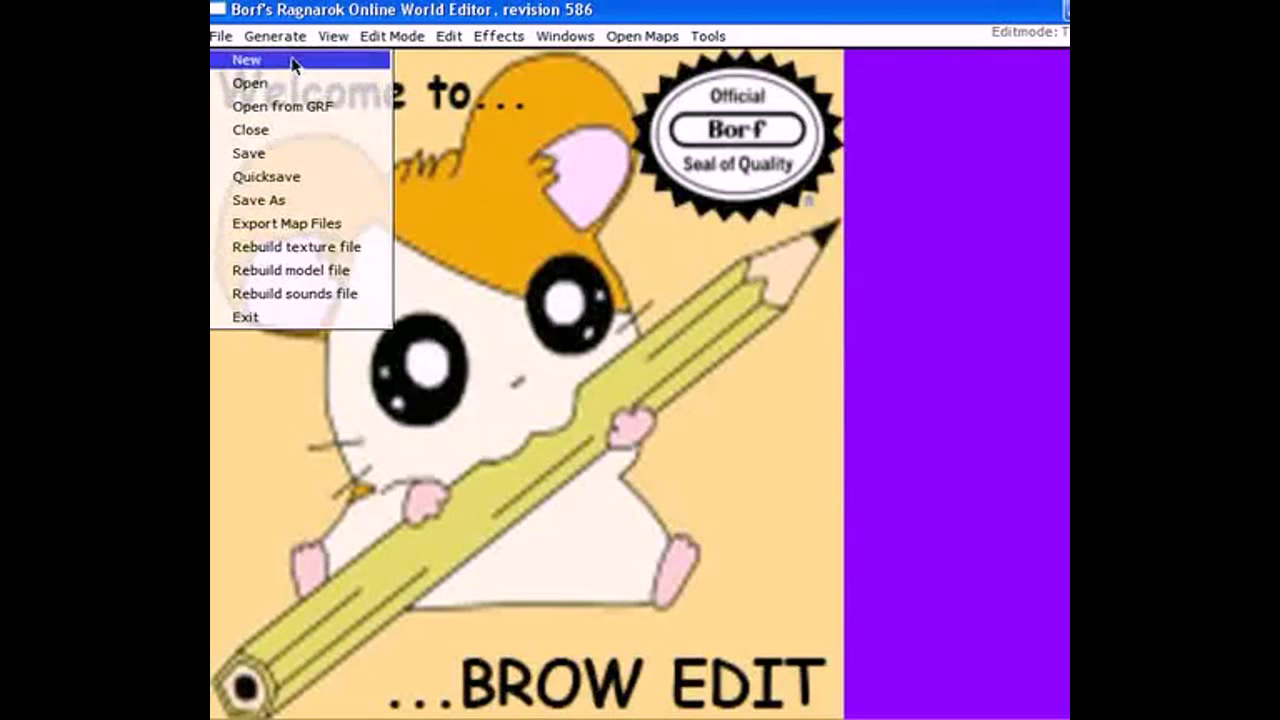
{"action": "mouse_move", "coordinate": [297, 40]}
{"action": "left_click", "coordinate": [784, 190]}
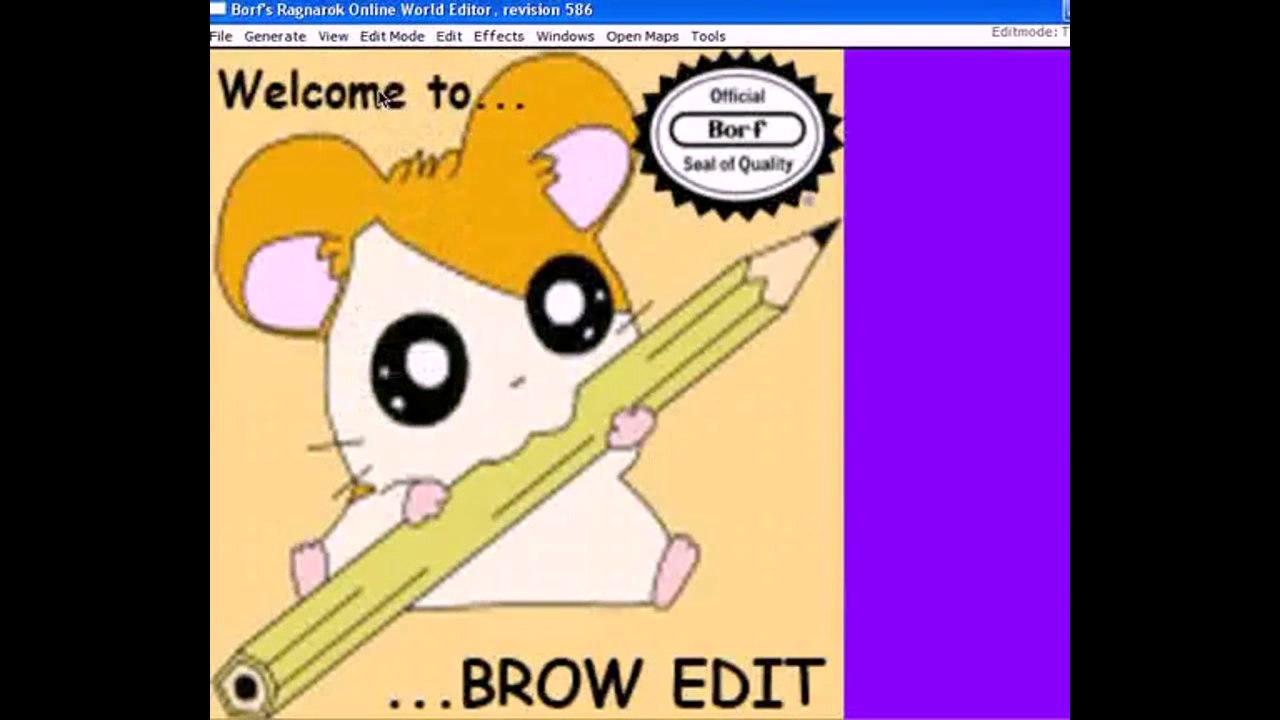
{"action": "left_click", "coordinate": [256, 37]}
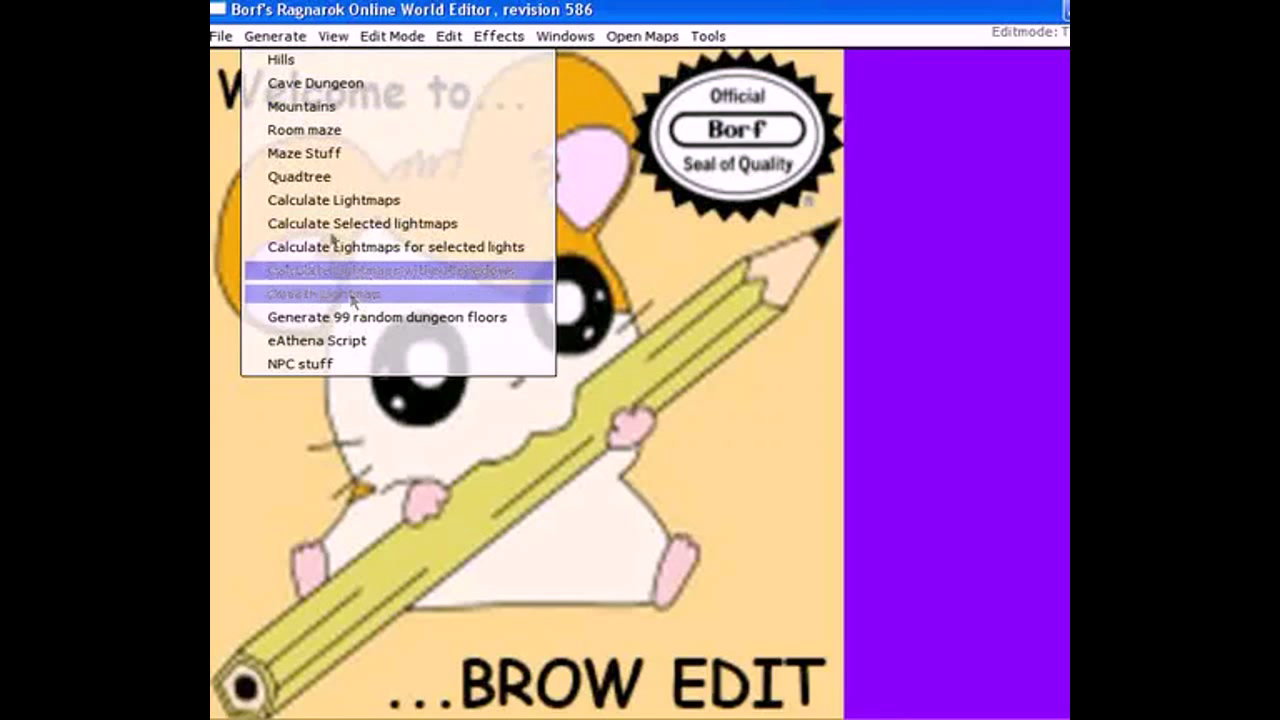
{"action": "mouse_move", "coordinate": [328, 28]}
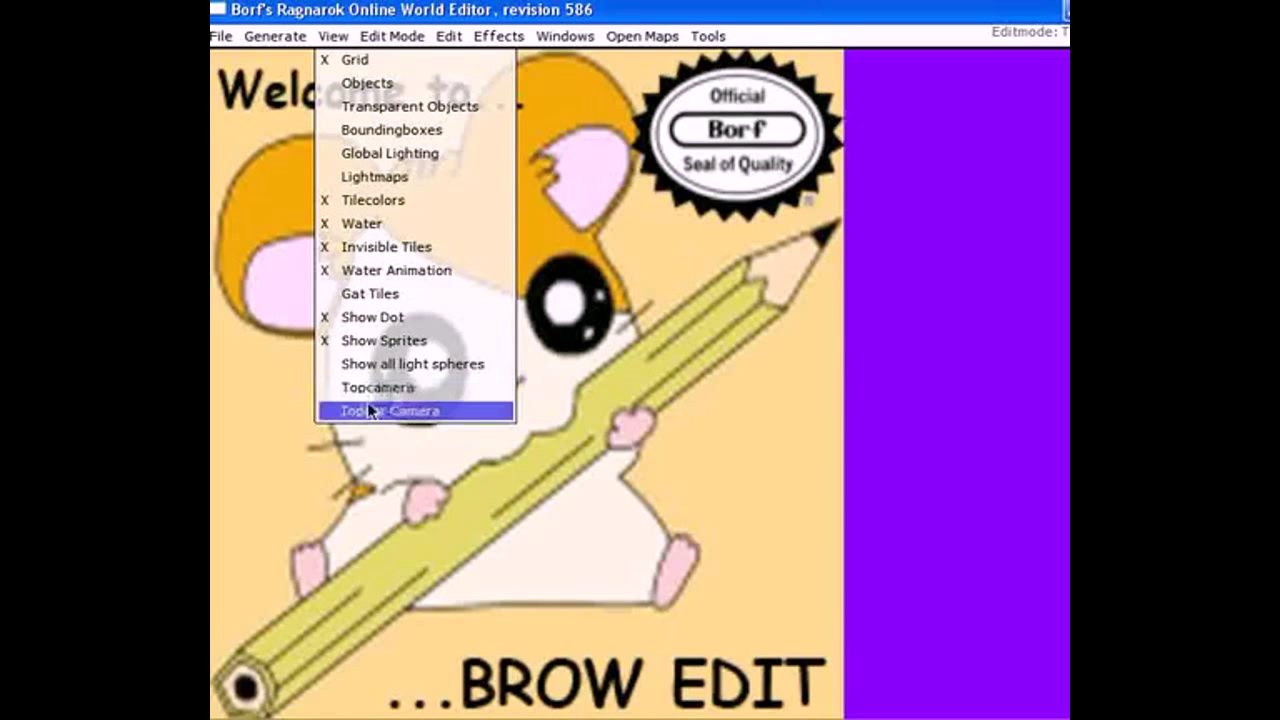
{"action": "mouse_move", "coordinate": [391, 38]}
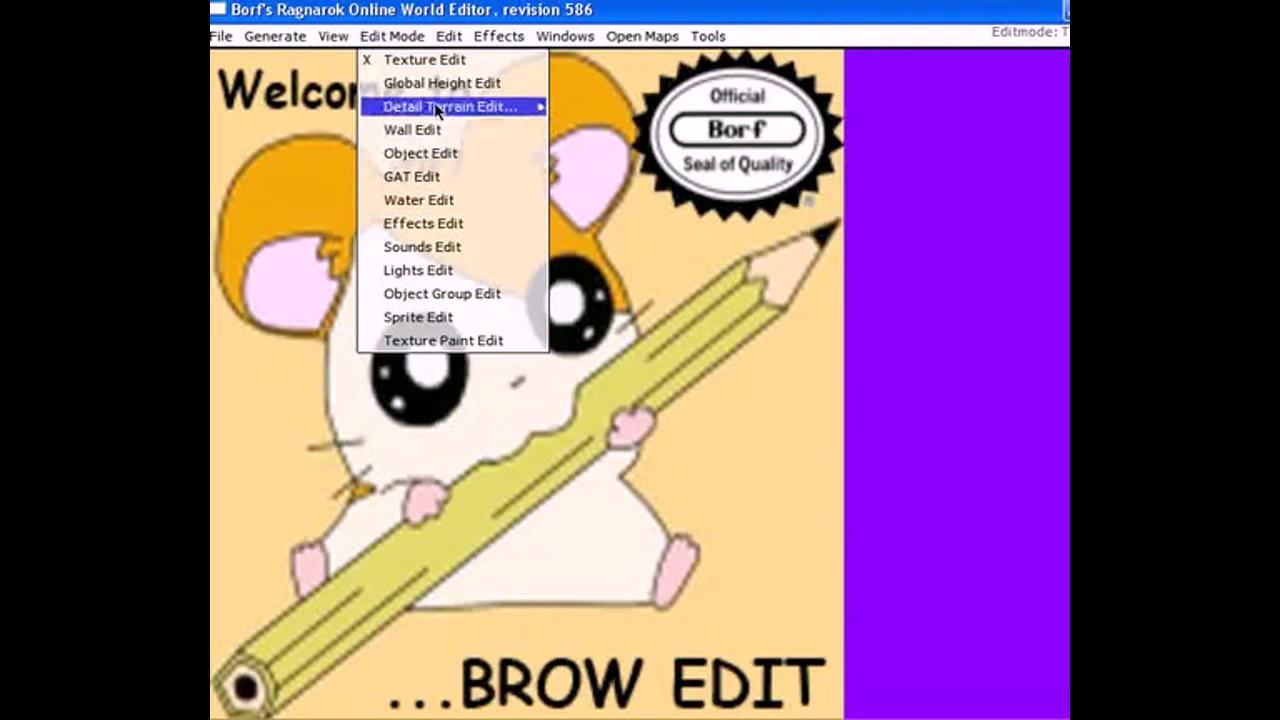
{"action": "mouse_move", "coordinate": [445, 40]}
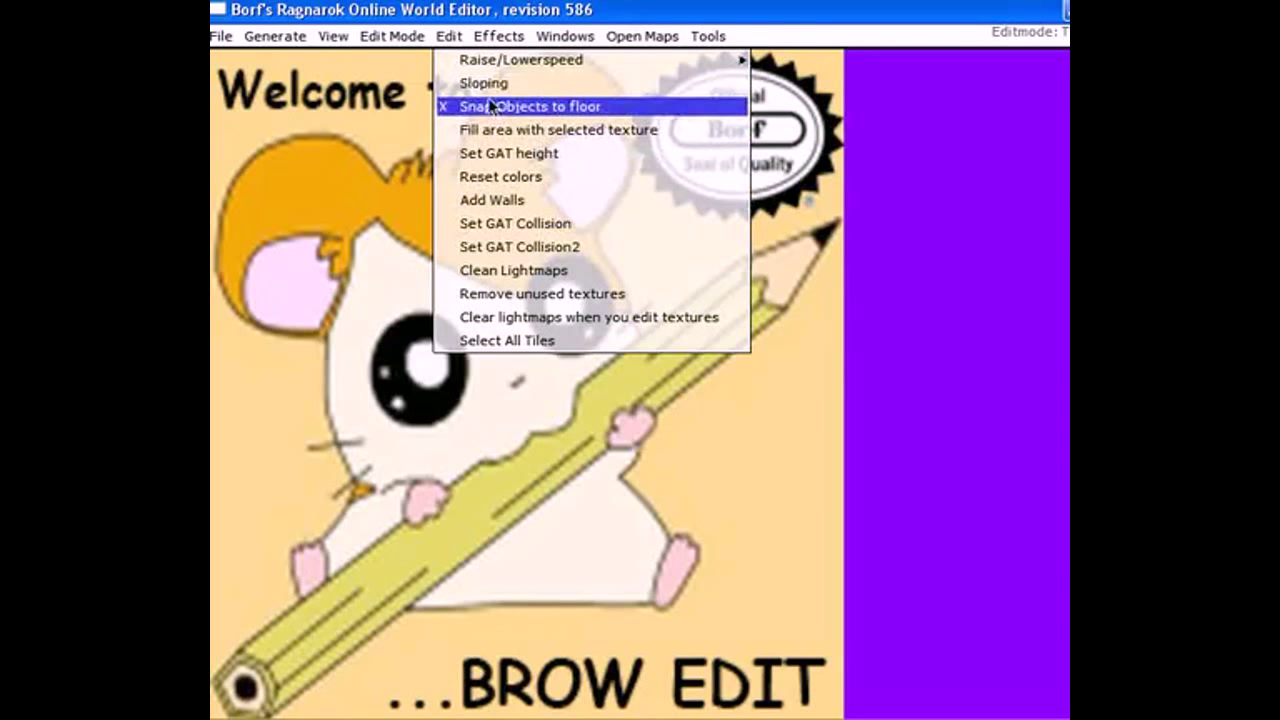
{"action": "mouse_move", "coordinate": [497, 36]}
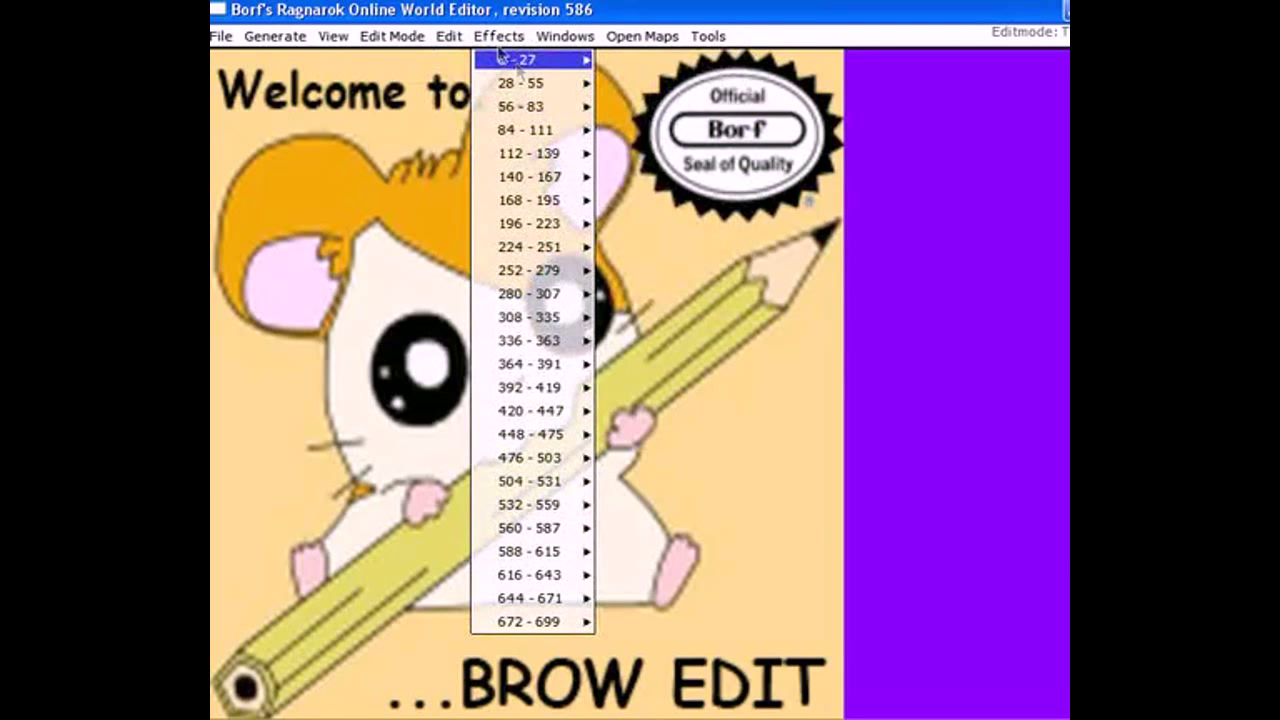
{"action": "mouse_move", "coordinate": [416, 38]}
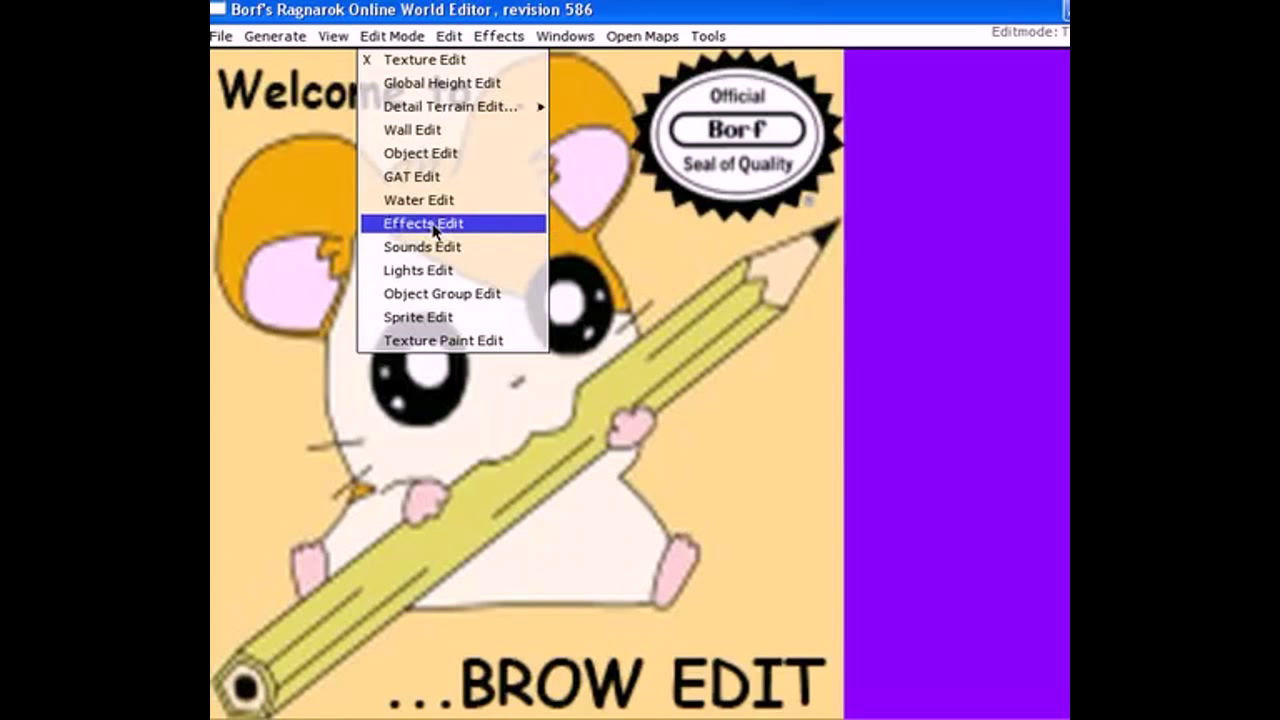
{"action": "mouse_move", "coordinate": [559, 38]}
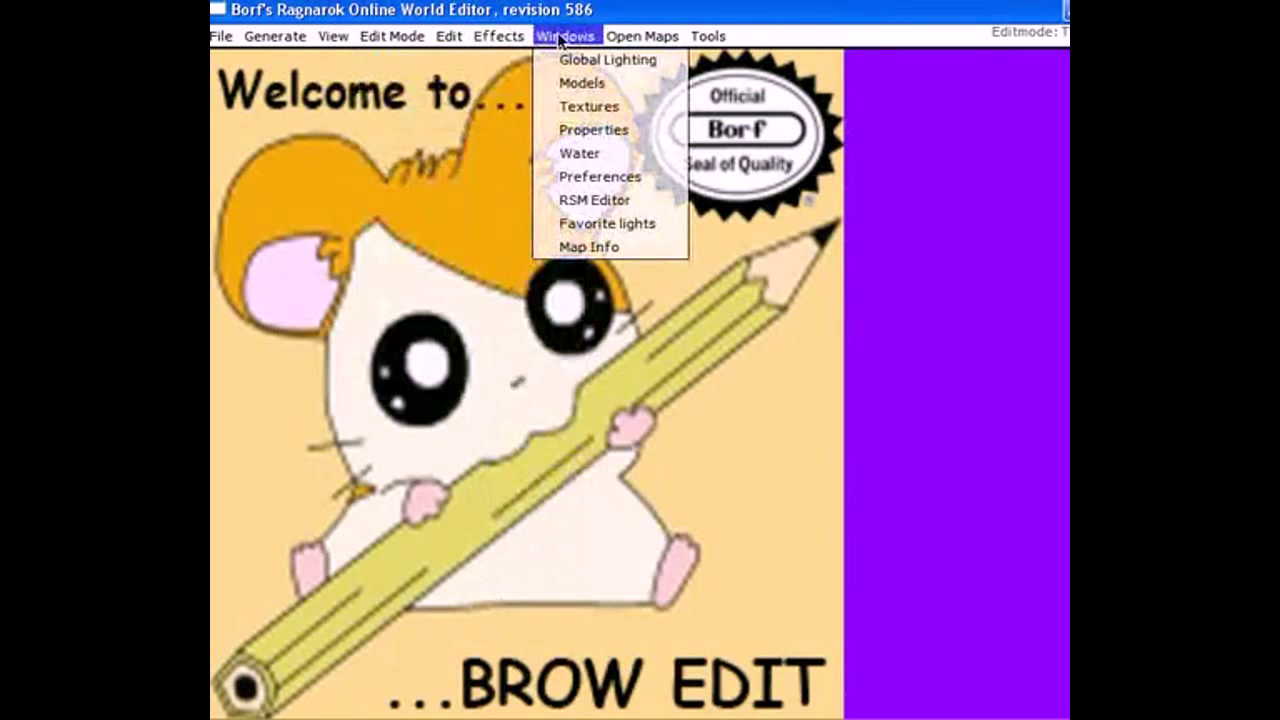
{"action": "mouse_move", "coordinate": [716, 44]}
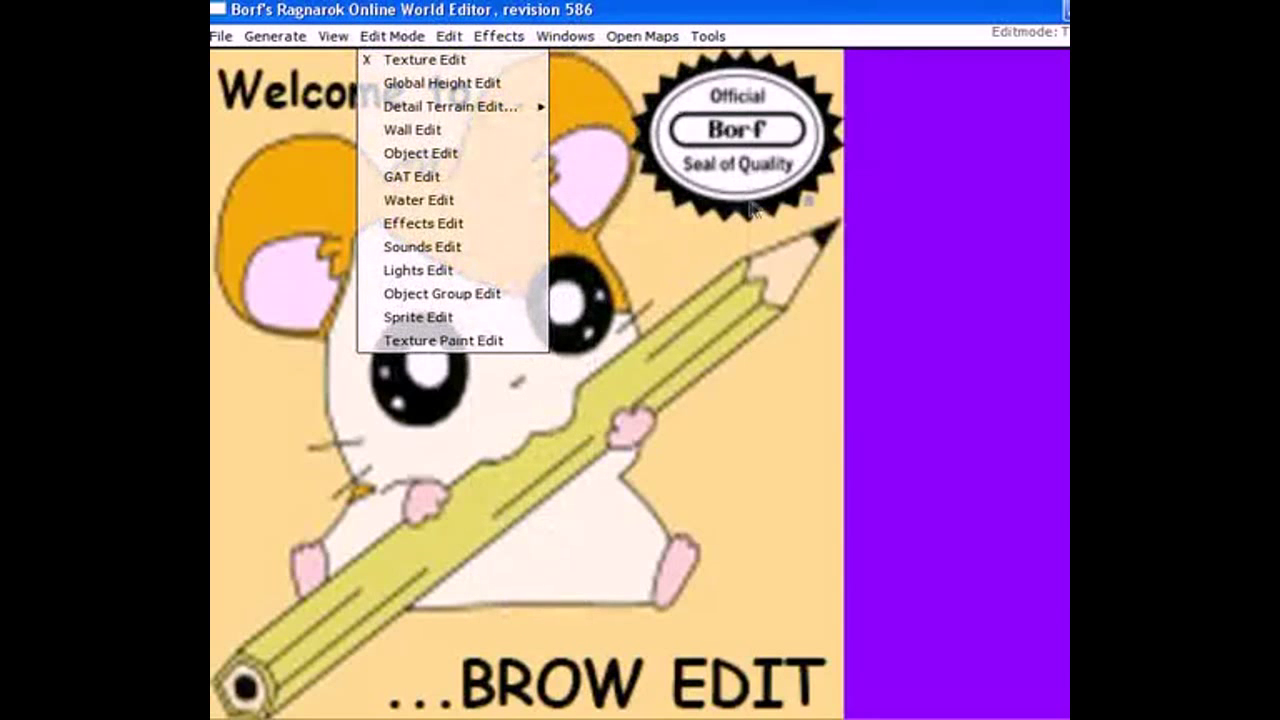
{"action": "left_click", "coordinate": [686, 185]}
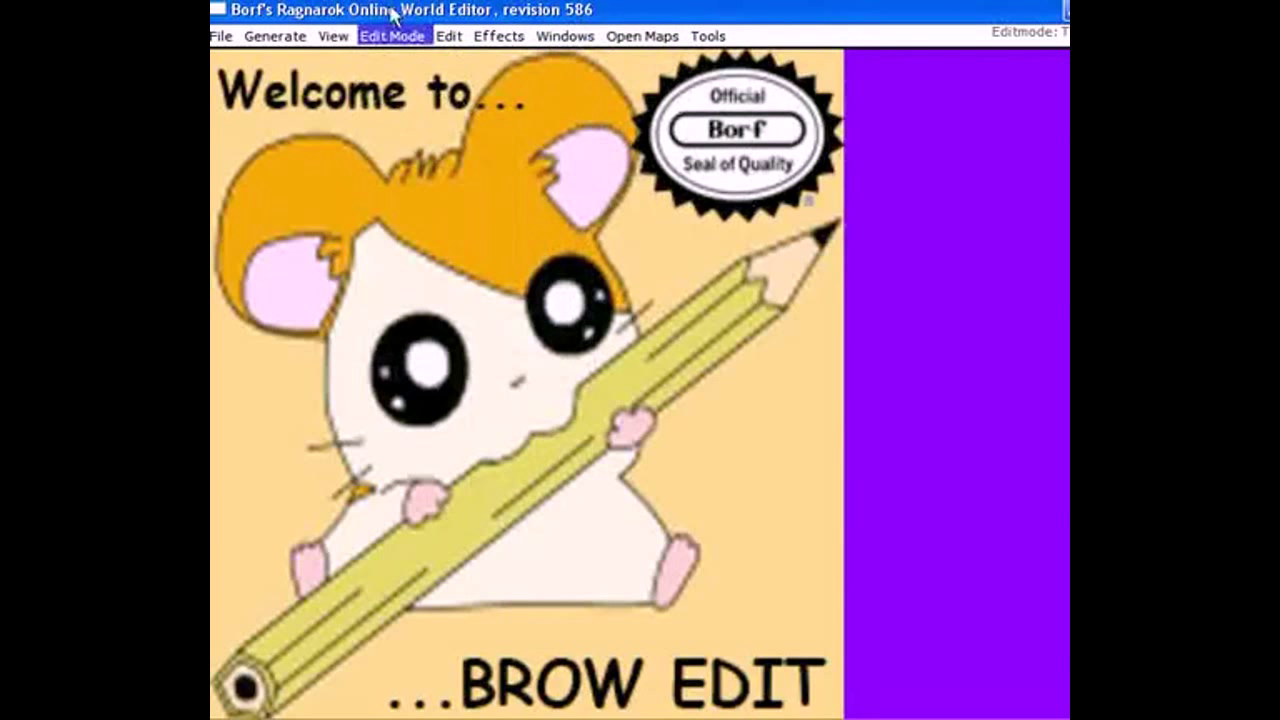
{"action": "left_click", "coordinate": [221, 36]}
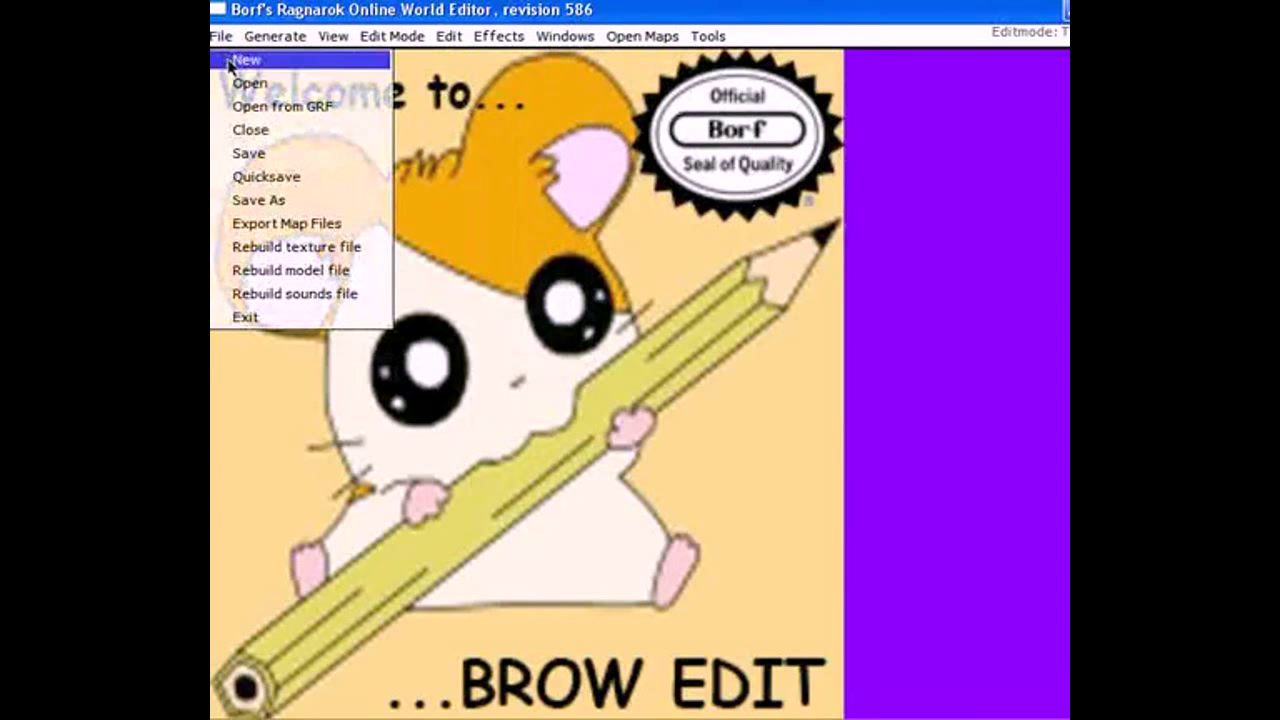
{"action": "left_click", "coordinate": [258, 62]}
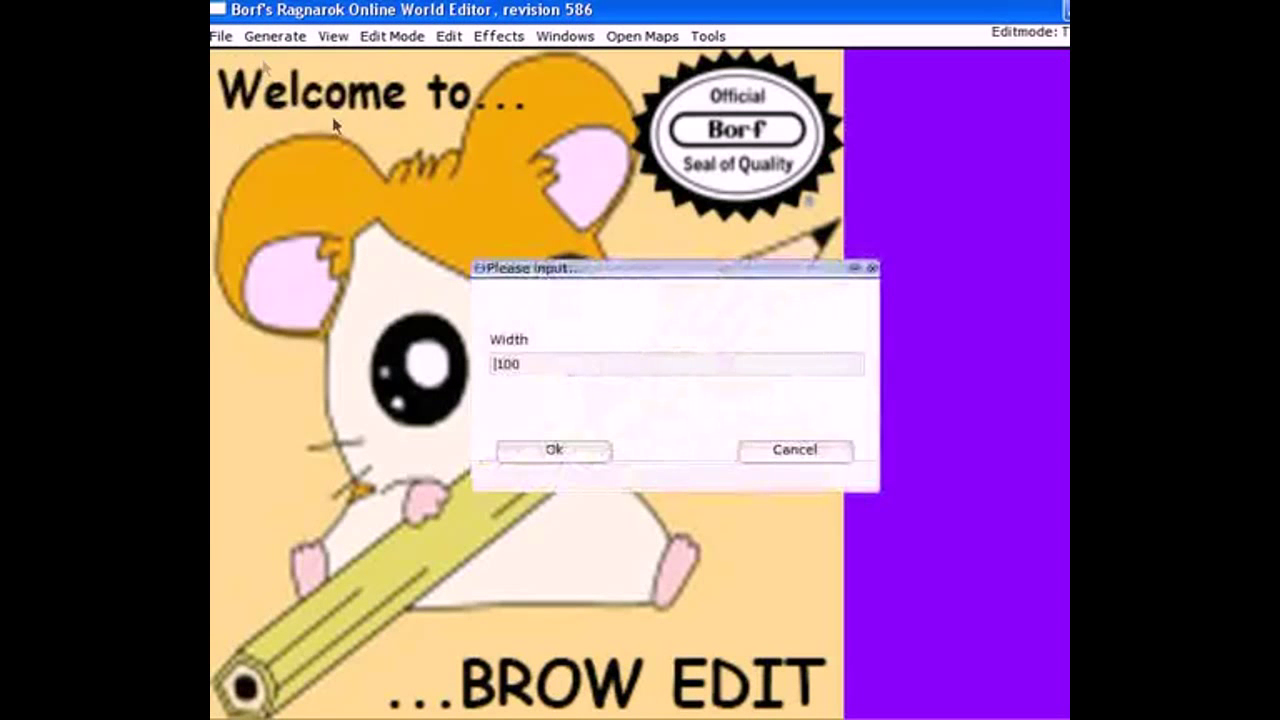
{"action": "left_click", "coordinate": [566, 462]}
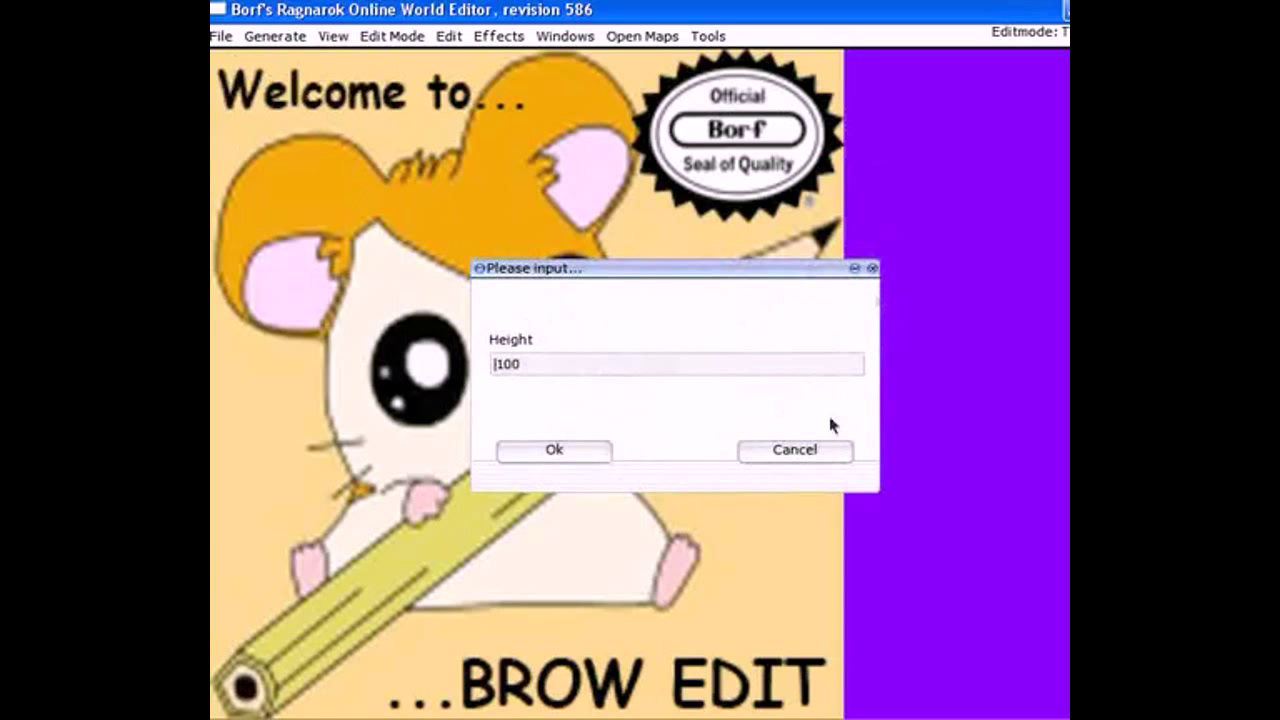
{"action": "left_click", "coordinate": [789, 451]}
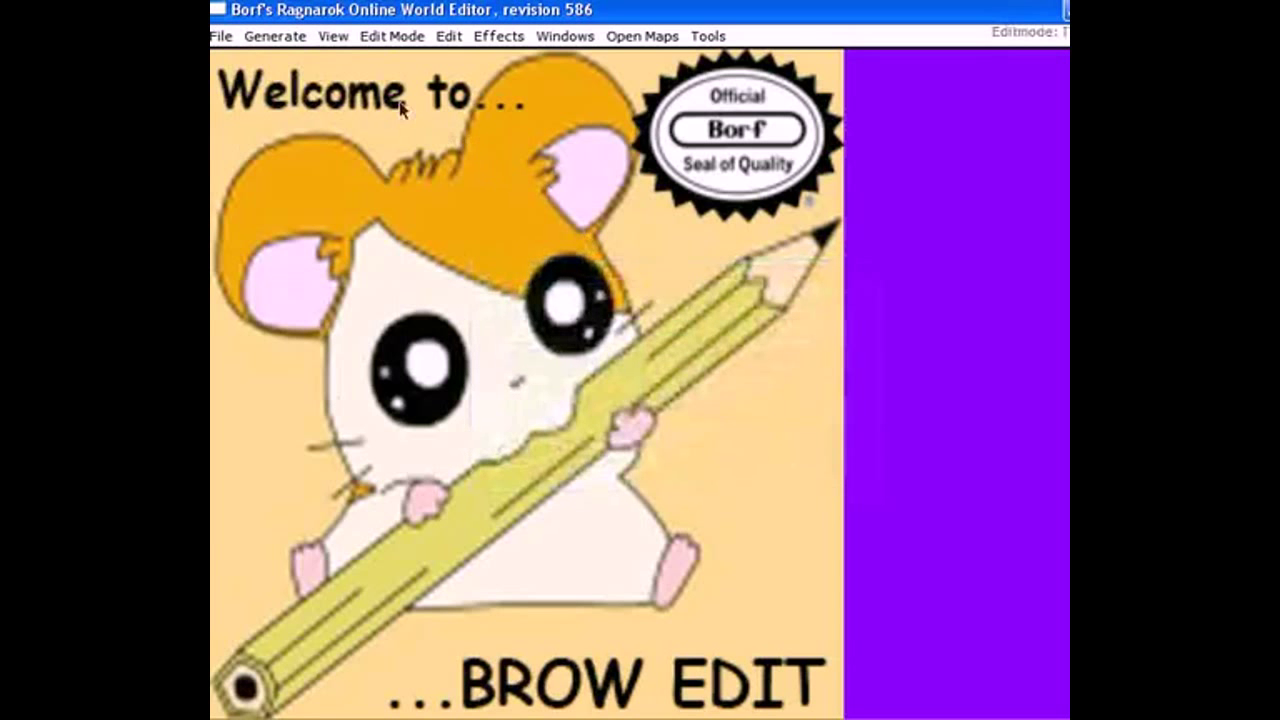
Open the map data\prt_fild01.rsw from the GRF, filtering the file list by prt_fild.
{"action": "left_click", "coordinate": [221, 36]}
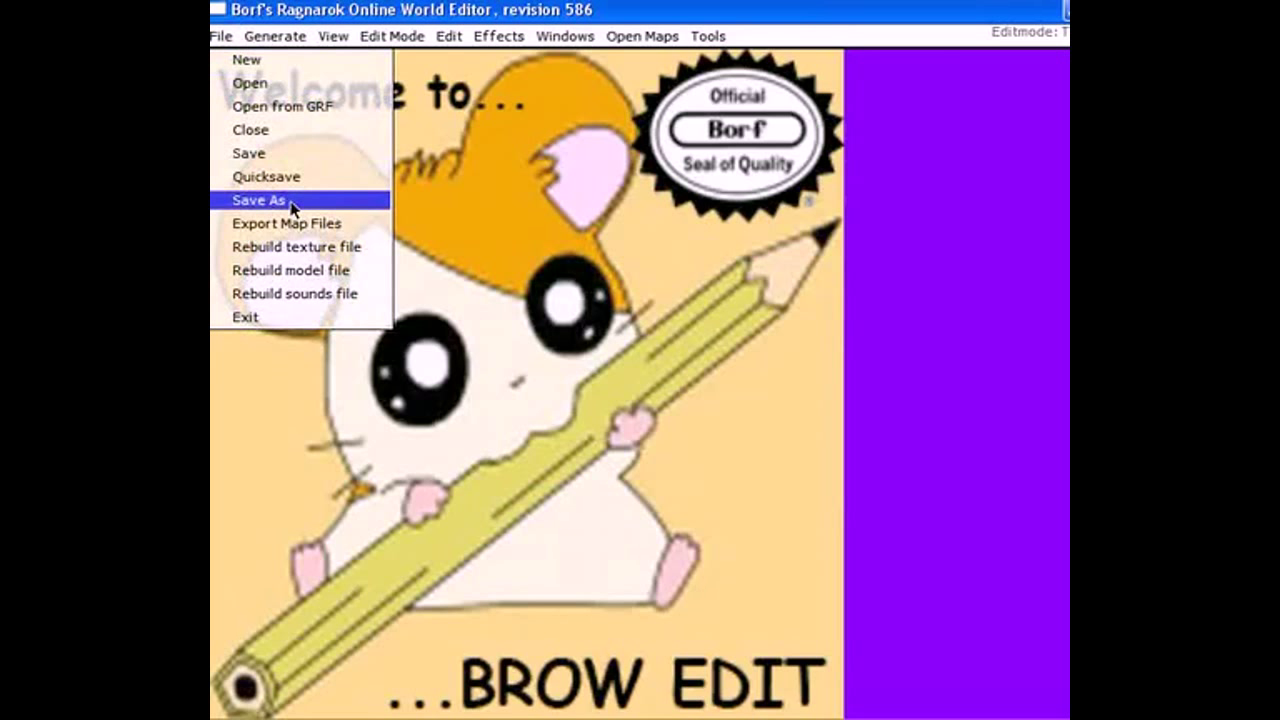
{"action": "left_click", "coordinate": [285, 108]}
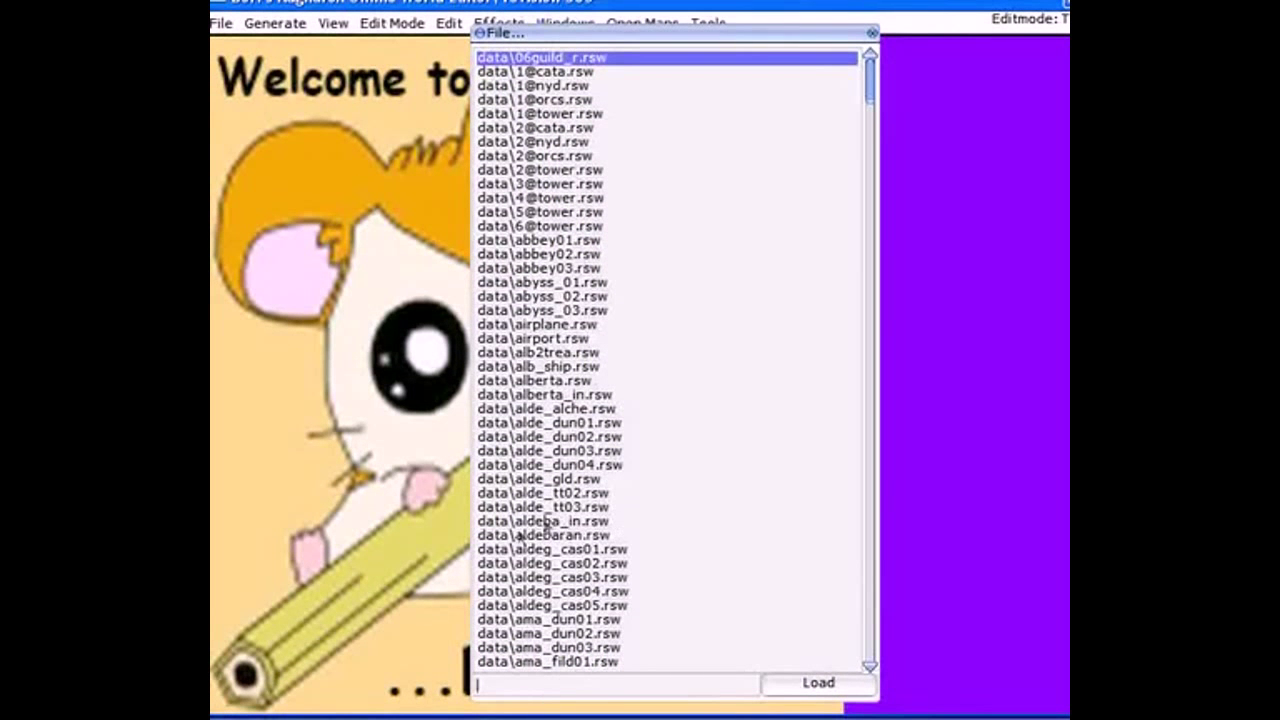
{"action": "type", "text": "prt_"}
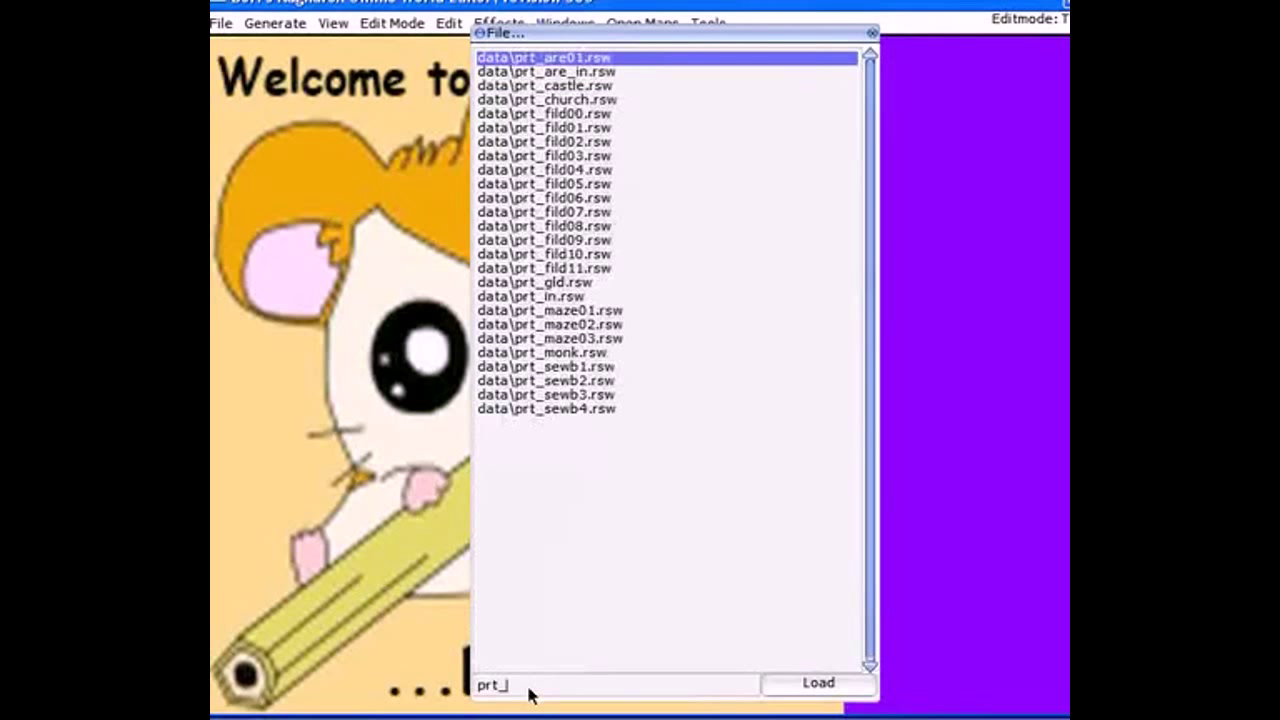
{"action": "type", "text": "fild"}
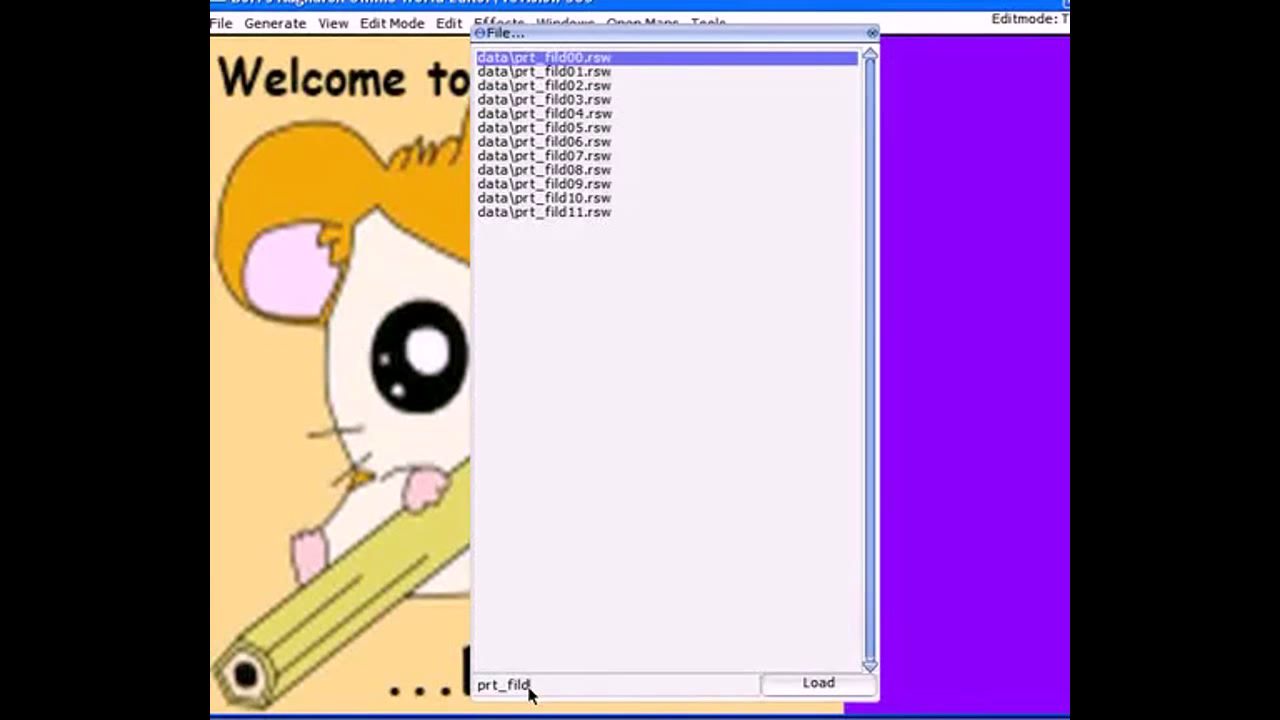
{"action": "type", "text": "0"}
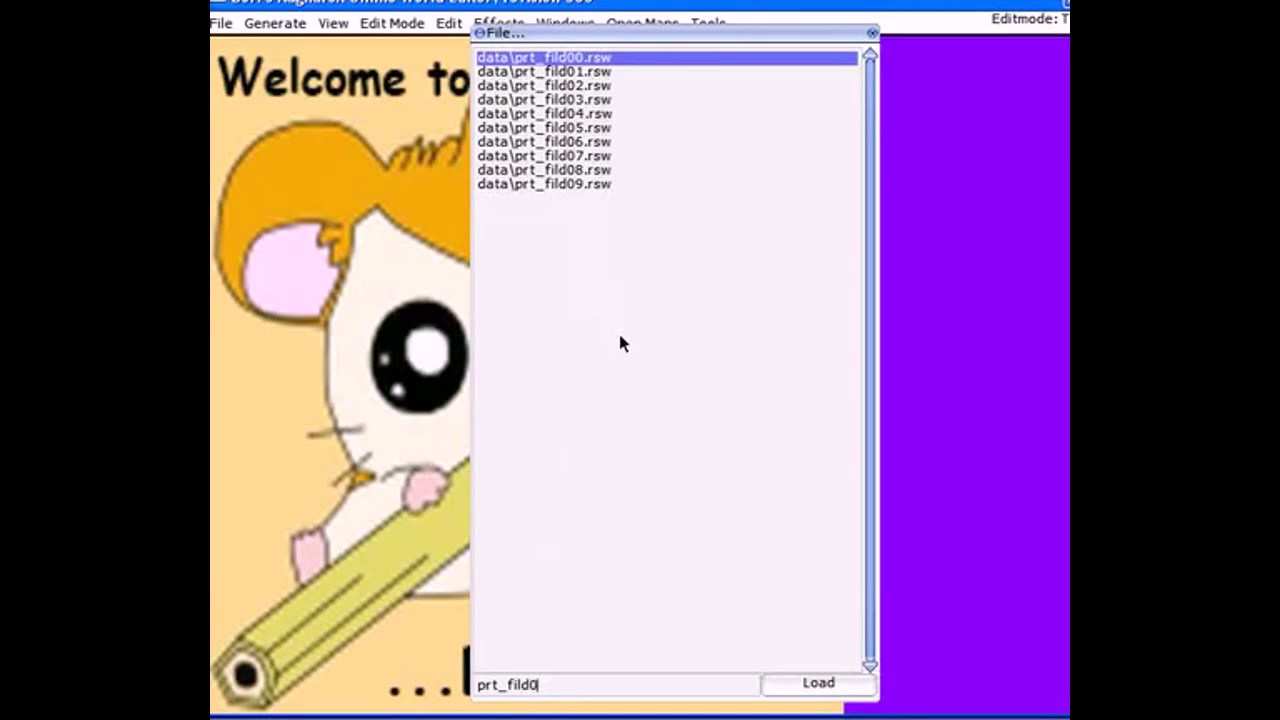
{"action": "key", "text": "BackSpace"}
{"action": "left_click", "coordinate": [584, 72]}
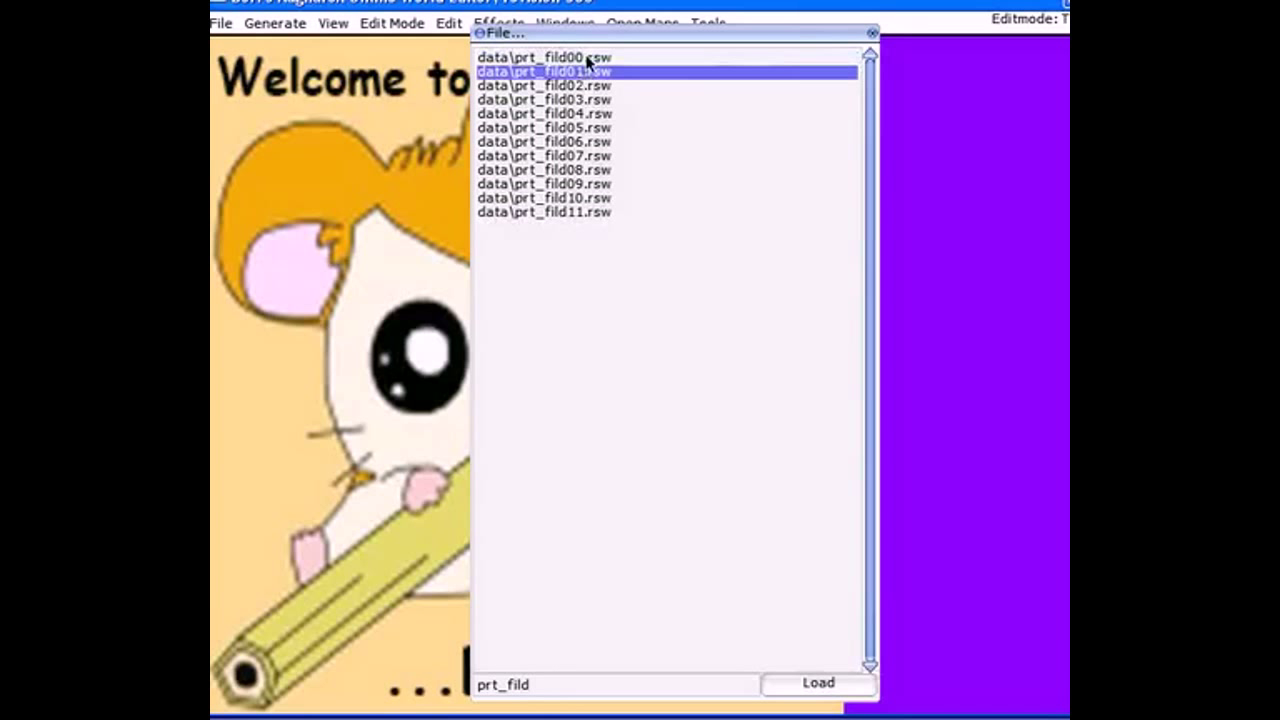
{"action": "left_click", "coordinate": [805, 688]}
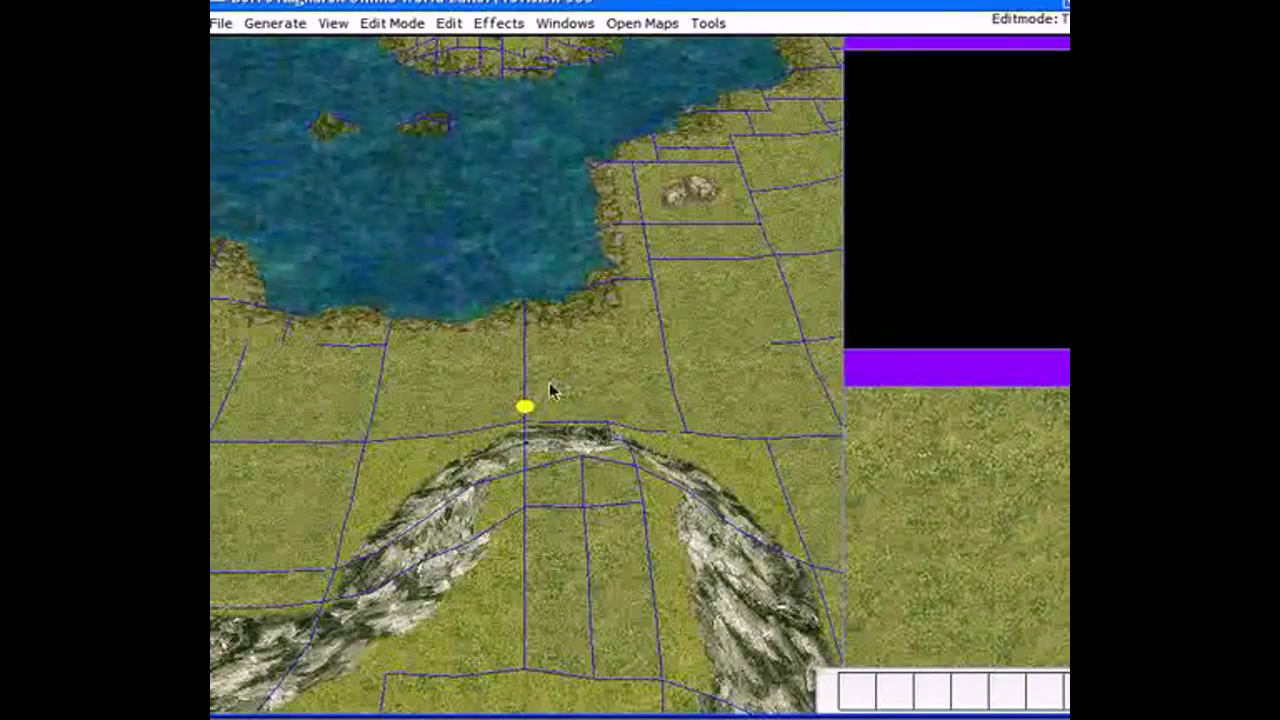
Examine the loaded field's lake, cliffs and sandy paths, both close up and from a distance.
{"action": "scroll", "coordinate": [550, 383], "scroll_direction": "up", "scroll_amount": 2}
{"action": "scroll", "coordinate": [550, 383], "scroll_direction": "up", "scroll_amount": 2}
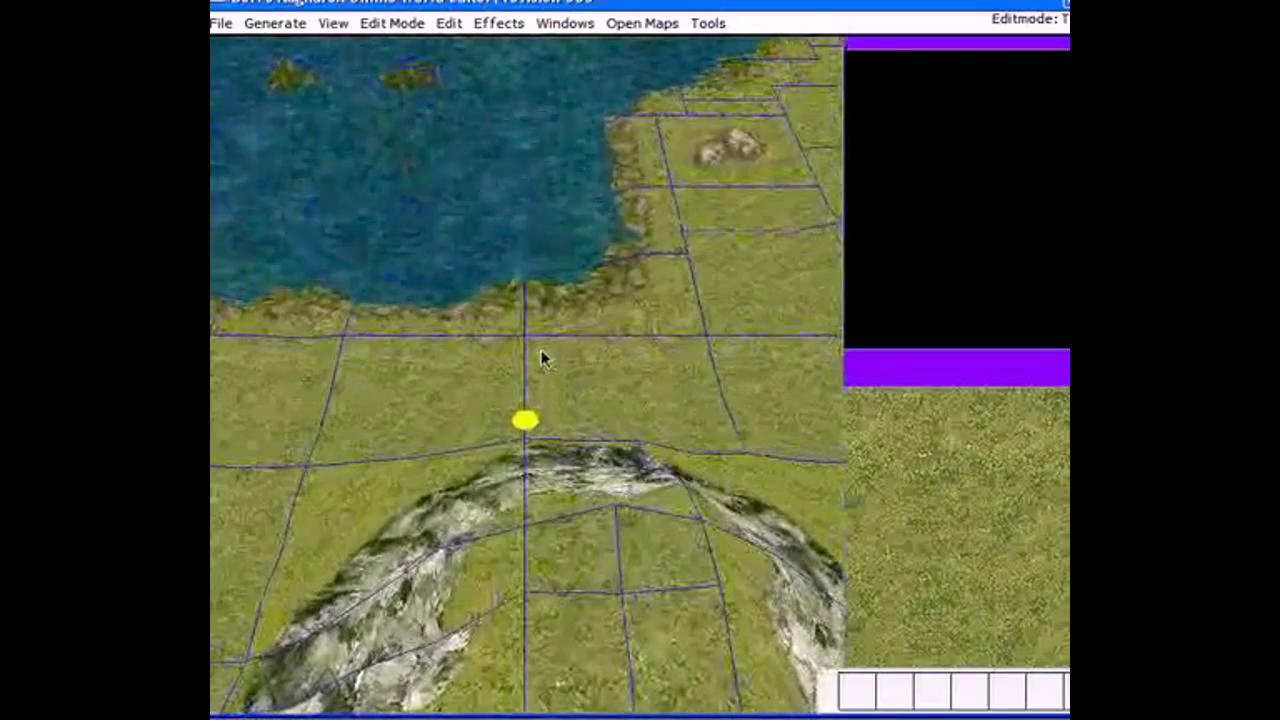
{"action": "right_click_drag", "start_coordinate": [540, 349], "coordinate": [537, 316]}
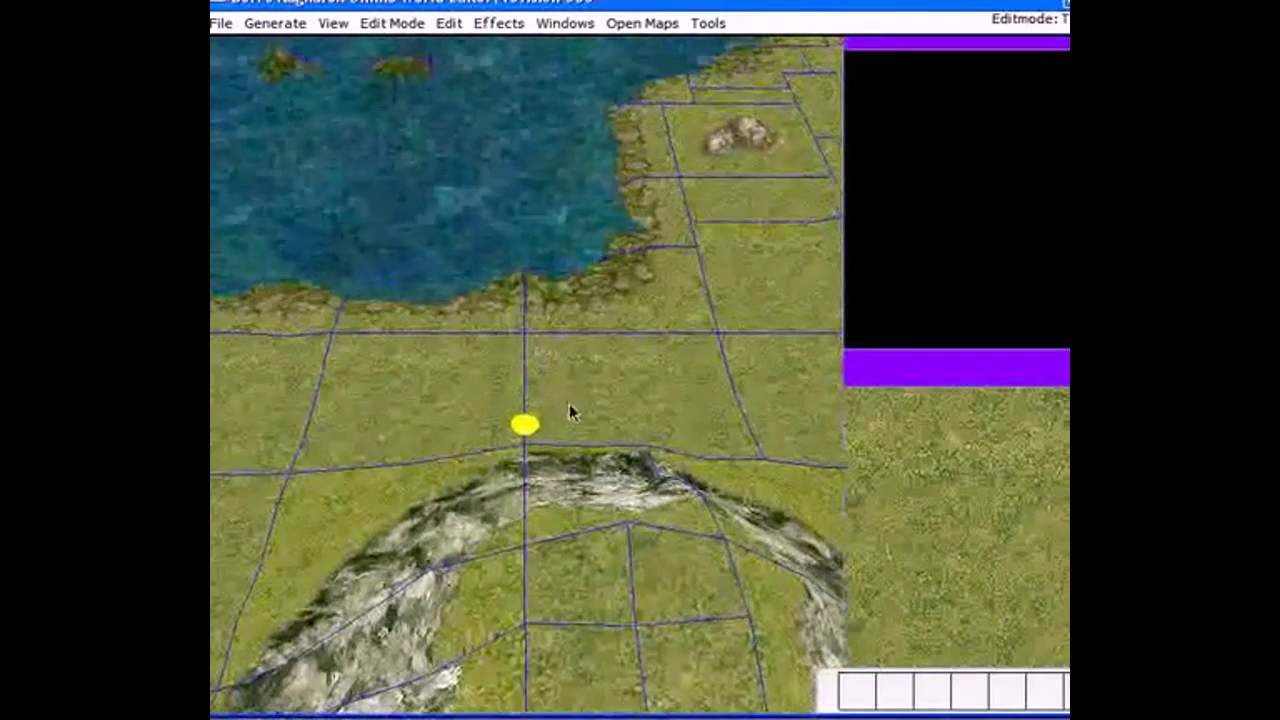
{"action": "scroll", "coordinate": [570, 410], "scroll_direction": "down", "scroll_amount": 5}
{"action": "scroll", "coordinate": [570, 411], "scroll_direction": "down", "scroll_amount": 5}
{"action": "scroll", "coordinate": [570, 411], "scroll_direction": "up", "scroll_amount": 3}
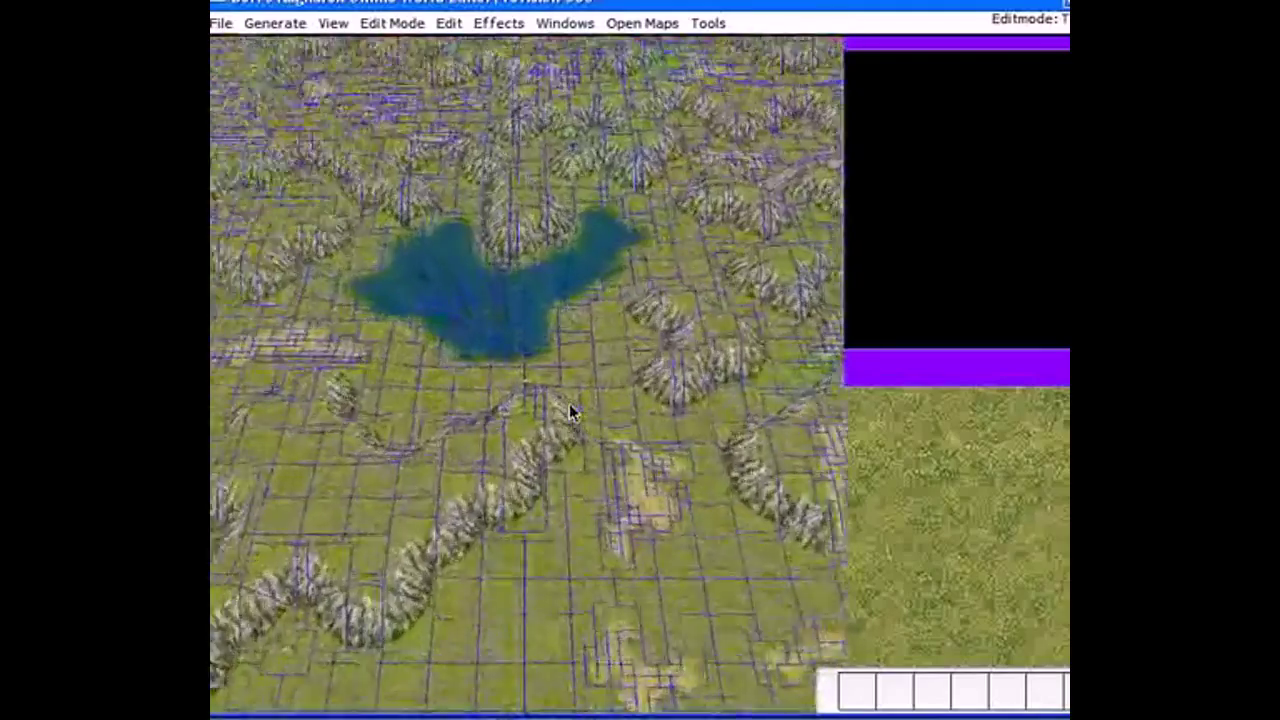
{"action": "scroll", "coordinate": [570, 410], "scroll_direction": "up", "scroll_amount": 3}
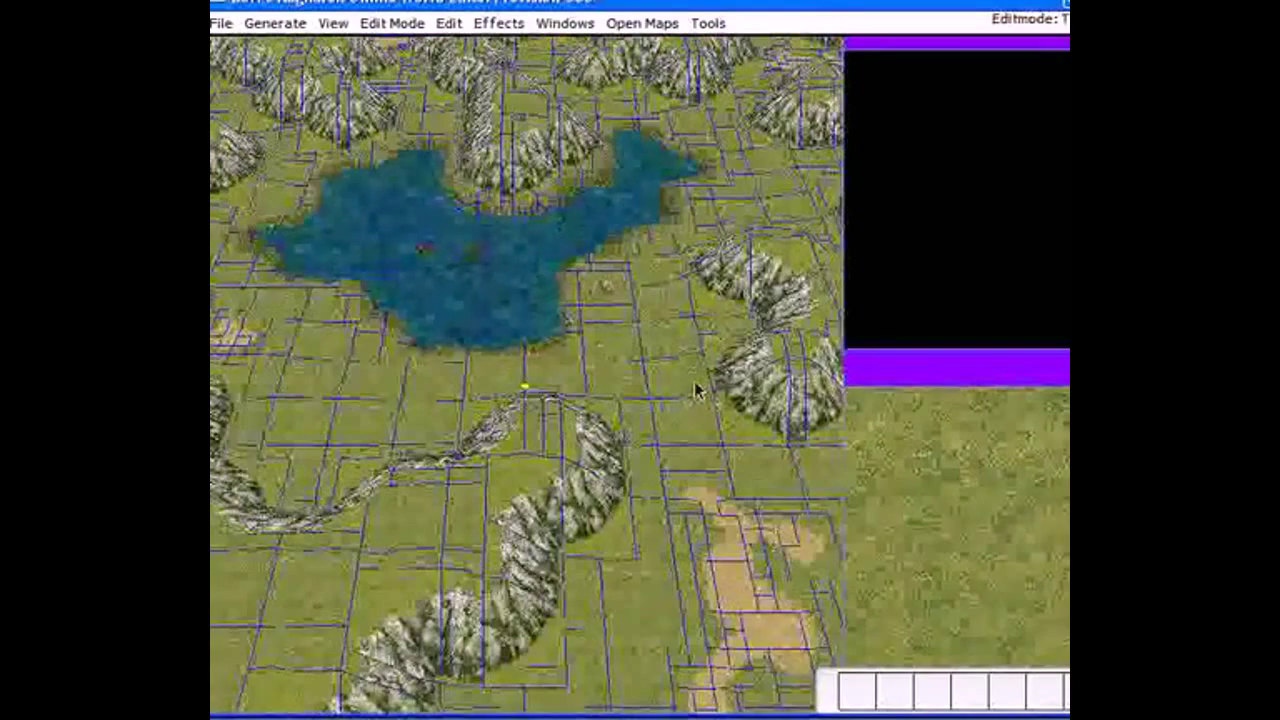
{"action": "right_click_drag", "start_coordinate": [697, 390], "coordinate": [371, 158]}
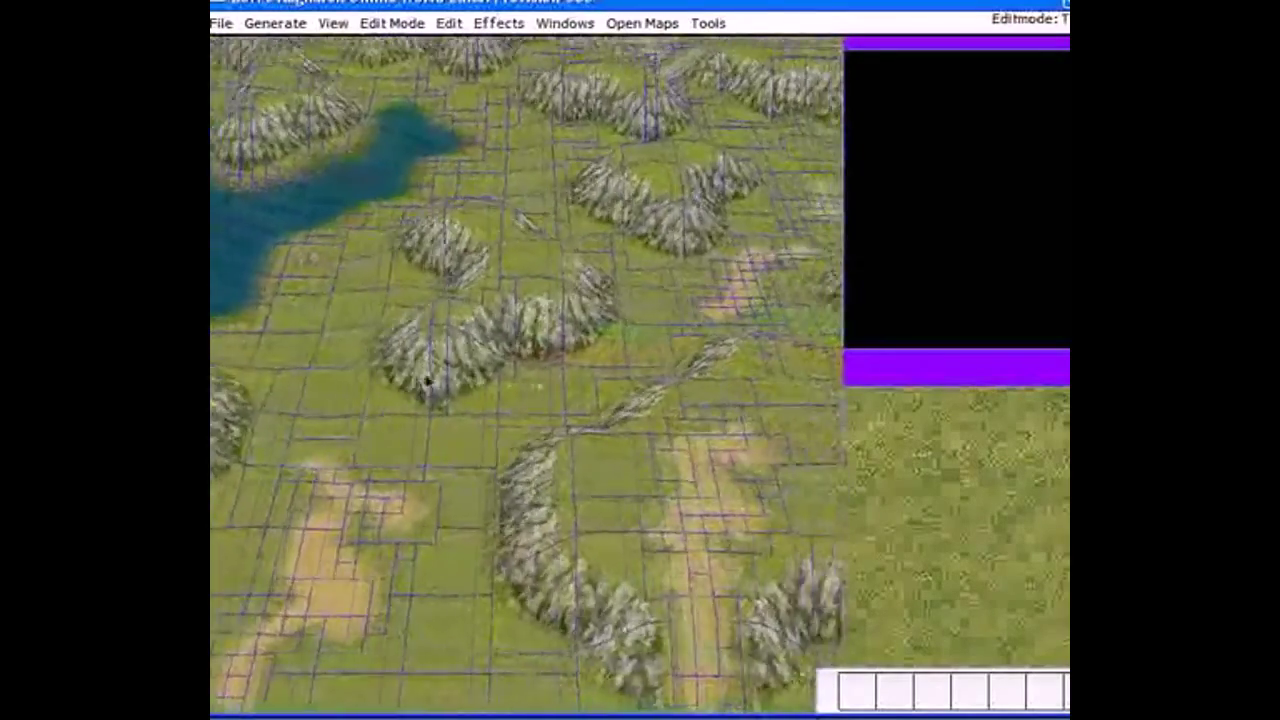
{"action": "scroll", "coordinate": [491, 323], "scroll_direction": "up", "scroll_amount": 10}
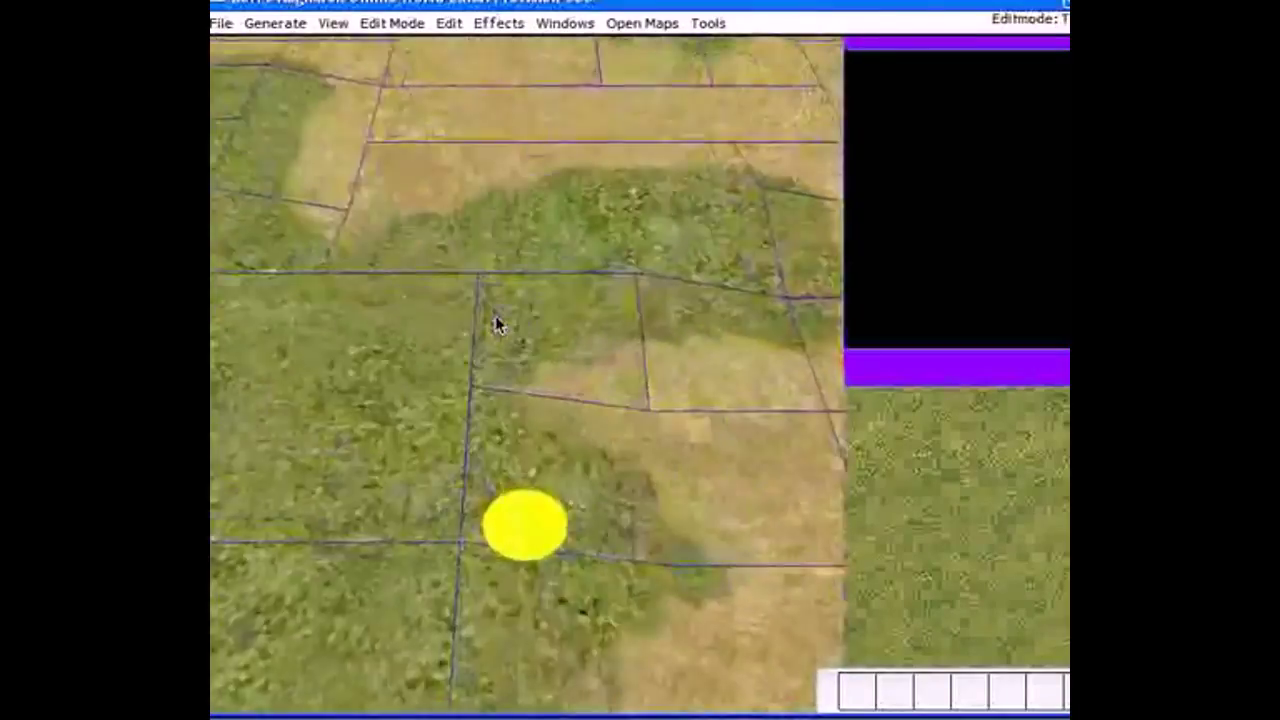
{"action": "scroll", "coordinate": [497, 325], "scroll_direction": "up", "scroll_amount": 10}
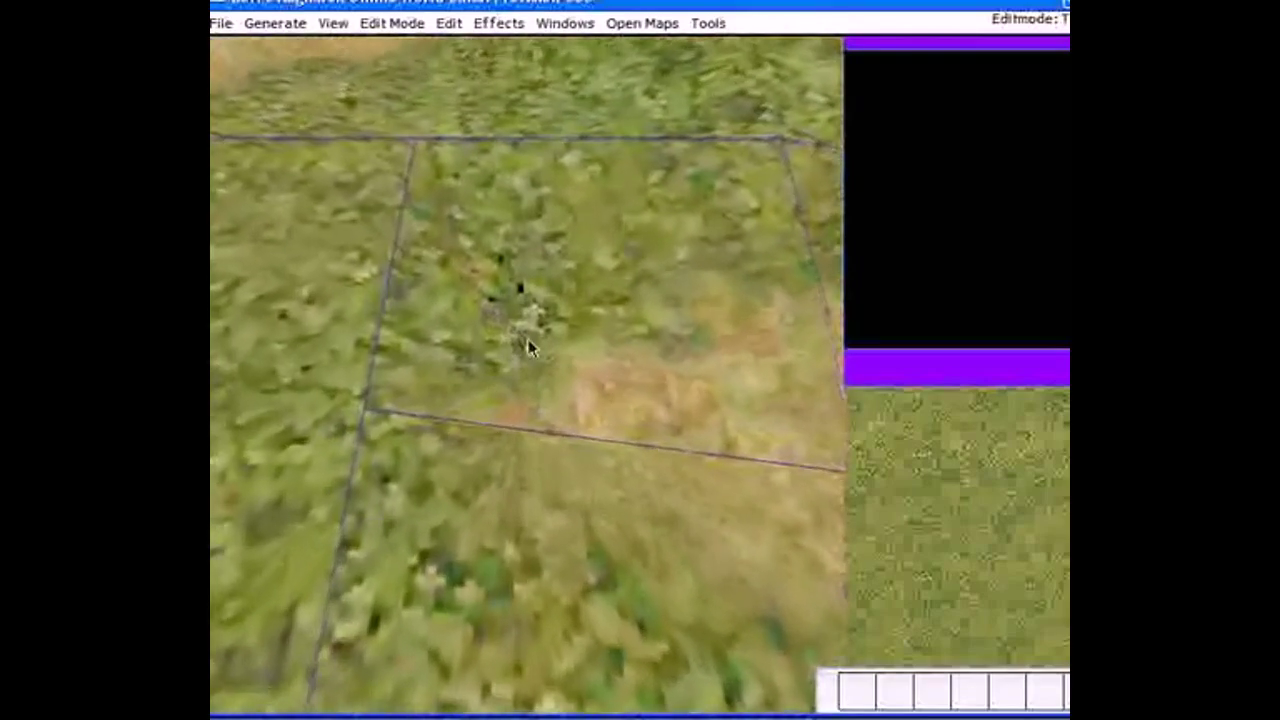
{"action": "scroll", "coordinate": [594, 432], "scroll_direction": "down", "scroll_amount": 10}
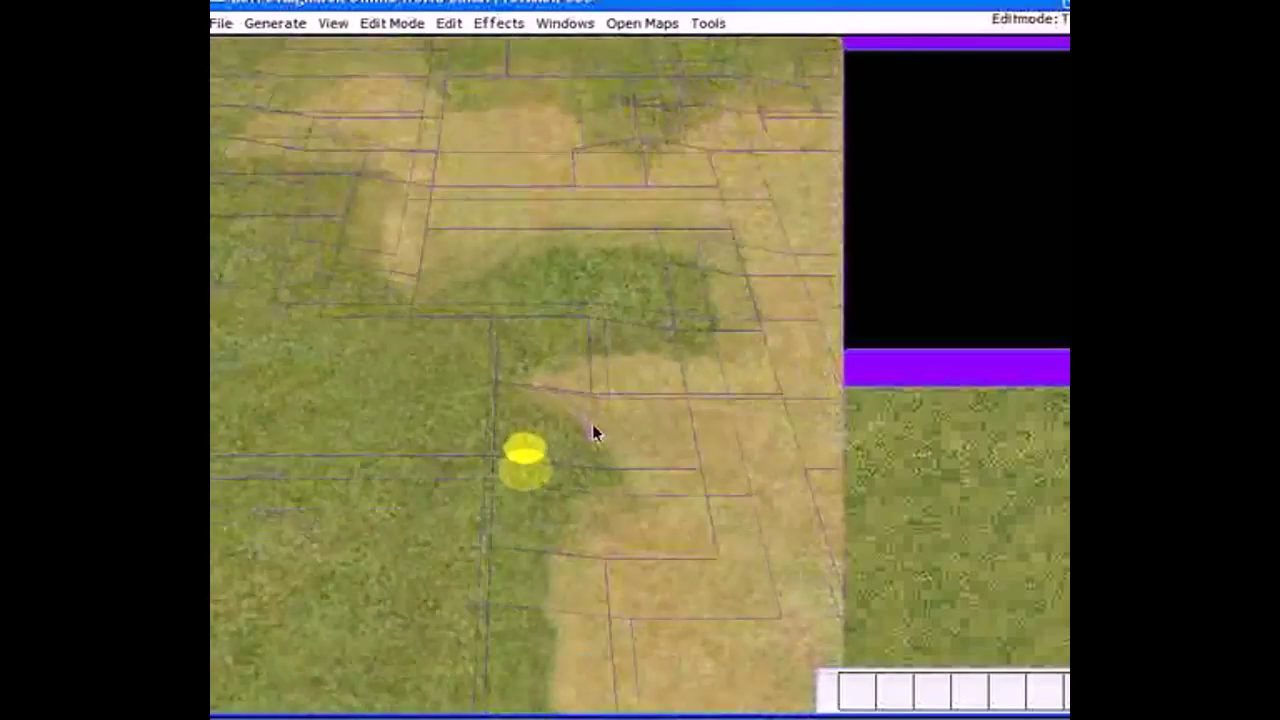
{"action": "scroll", "coordinate": [594, 432], "scroll_direction": "down", "scroll_amount": 10}
Examine the outer borders of the field map, including the ground along its near edge.
{"action": "right_click_drag", "start_coordinate": [594, 428], "coordinate": [323, 176]}
{"action": "right_click_drag", "start_coordinate": [530, 115], "coordinate": [645, 275]}
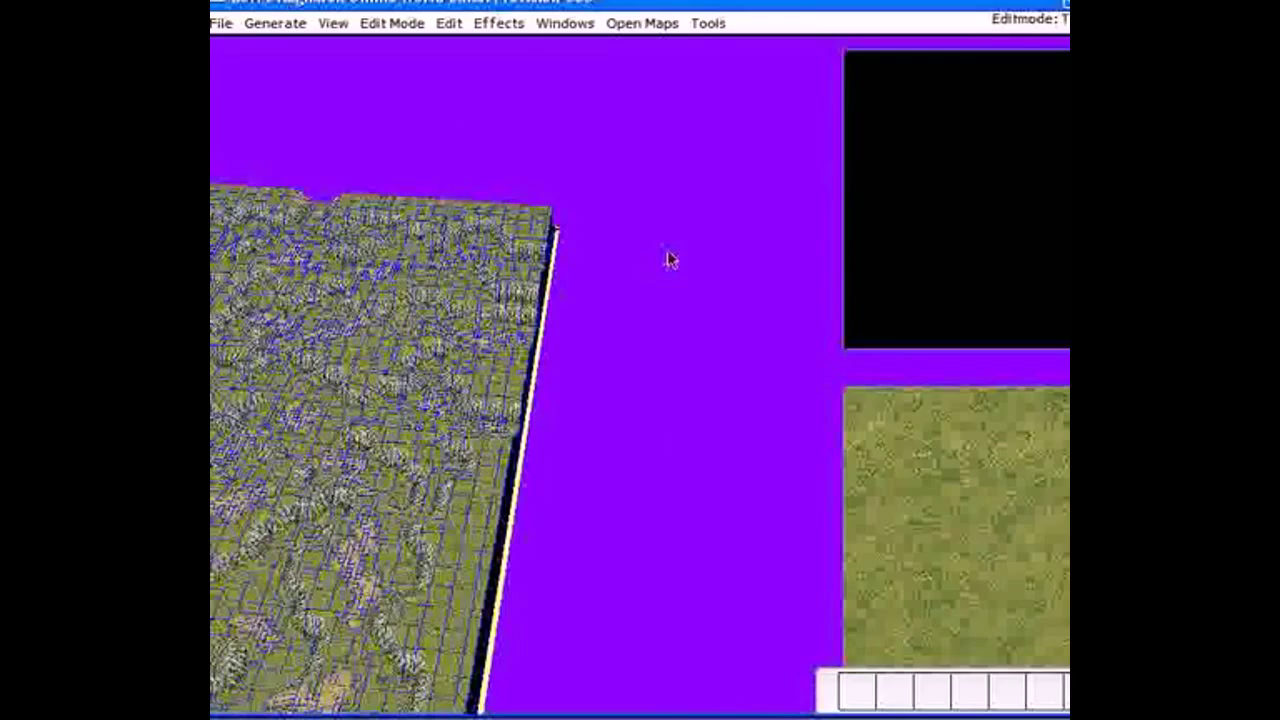
{"action": "right_click_drag", "start_coordinate": [670, 259], "coordinate": [506, 368]}
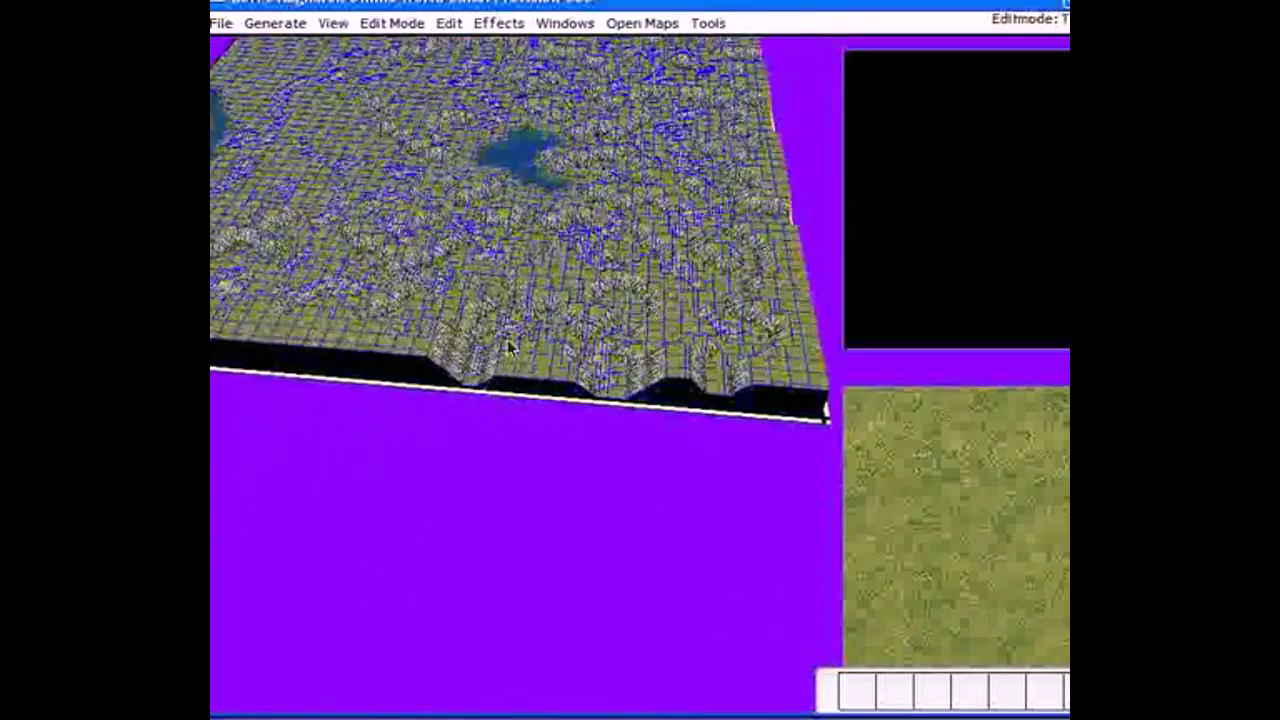
{"action": "scroll", "coordinate": [507, 349], "scroll_direction": "up", "scroll_amount": 6}
{"action": "scroll", "coordinate": [505, 349], "scroll_direction": "up", "scroll_amount": 6}
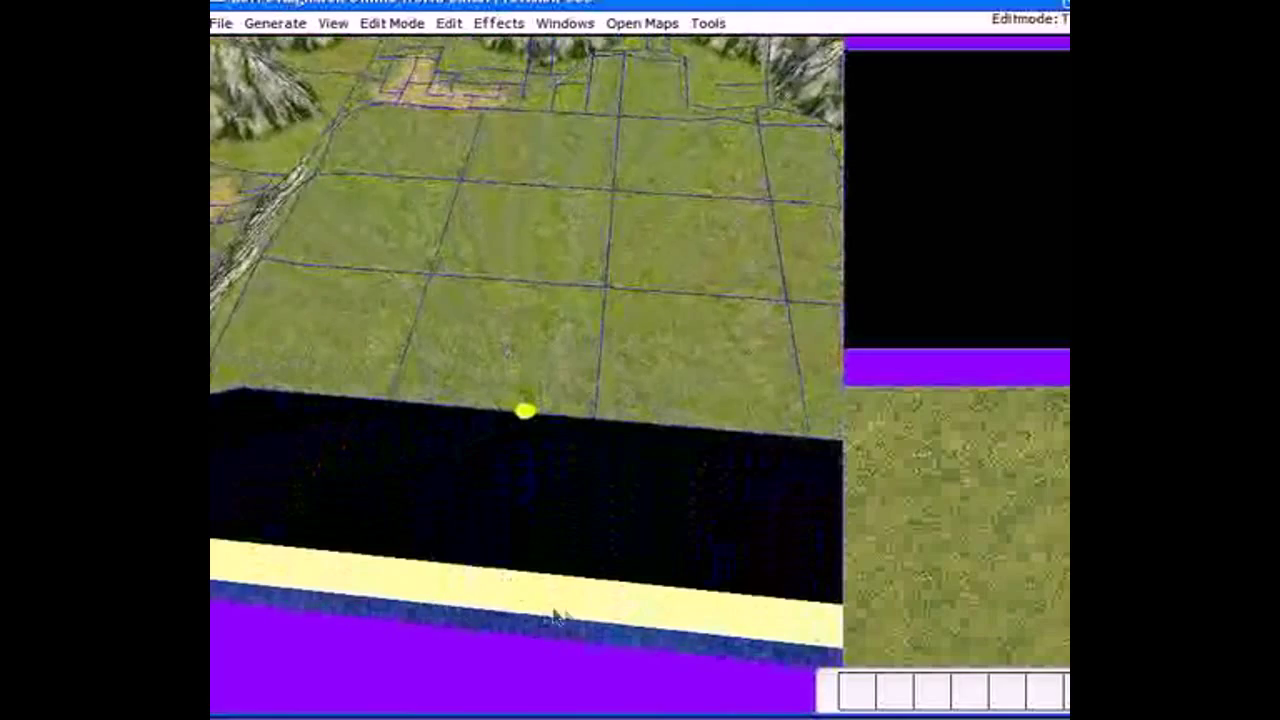
{"action": "right_click_drag", "start_coordinate": [412, 319], "coordinate": [474, 342]}
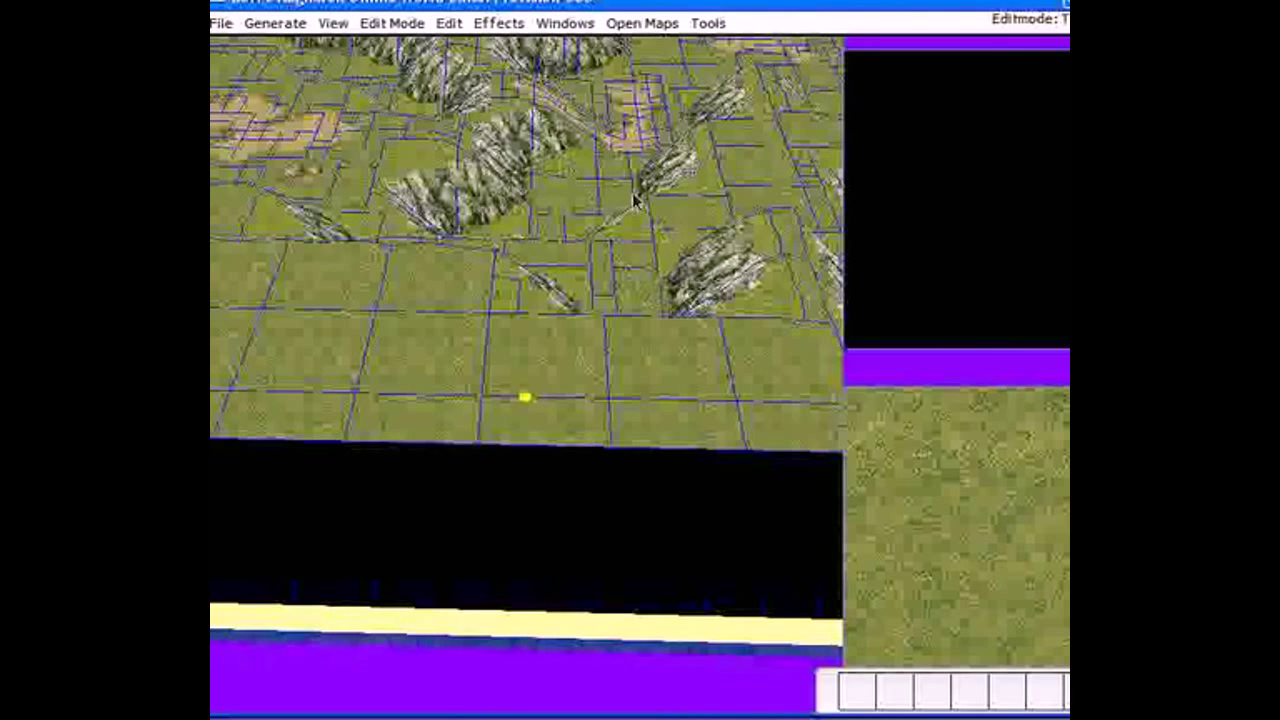
Examine the cliffs and ground inside the map from rotated and tilted viewing angles.
{"action": "right_click_drag", "start_coordinate": [597, 154], "coordinate": [607, 525]}
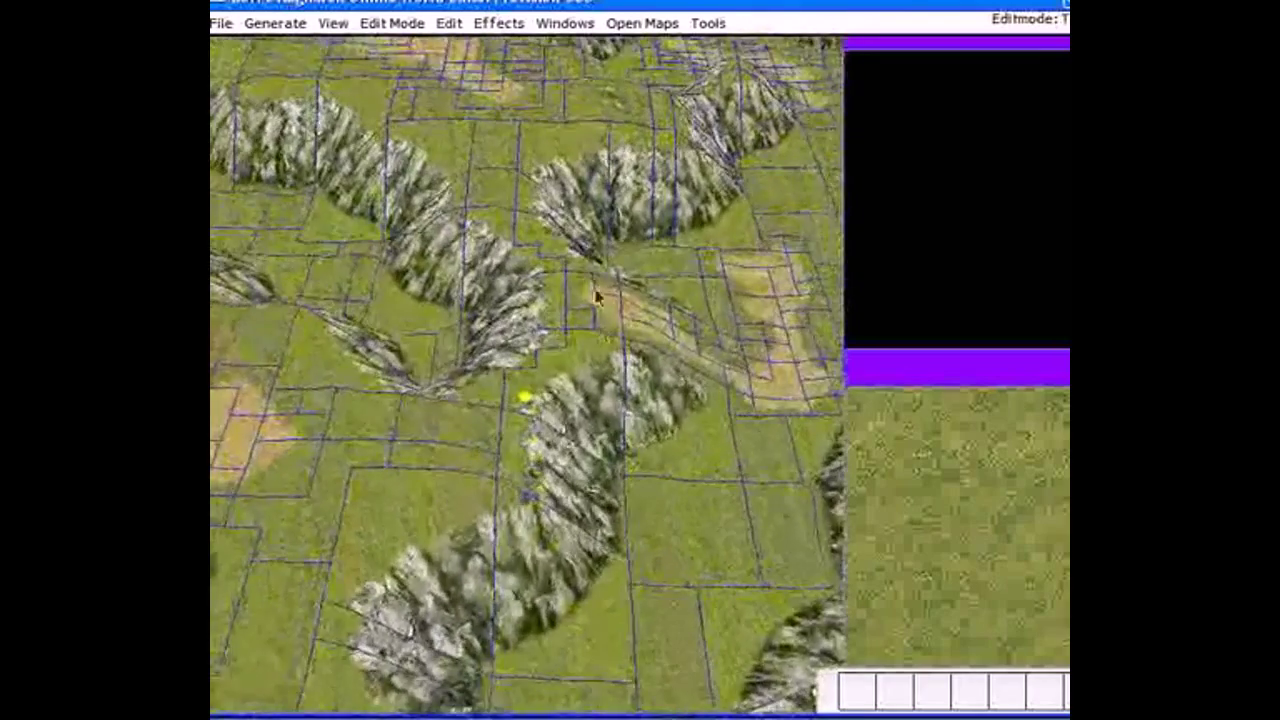
{"action": "right_click_drag", "start_coordinate": [592, 195], "coordinate": [585, 279]}
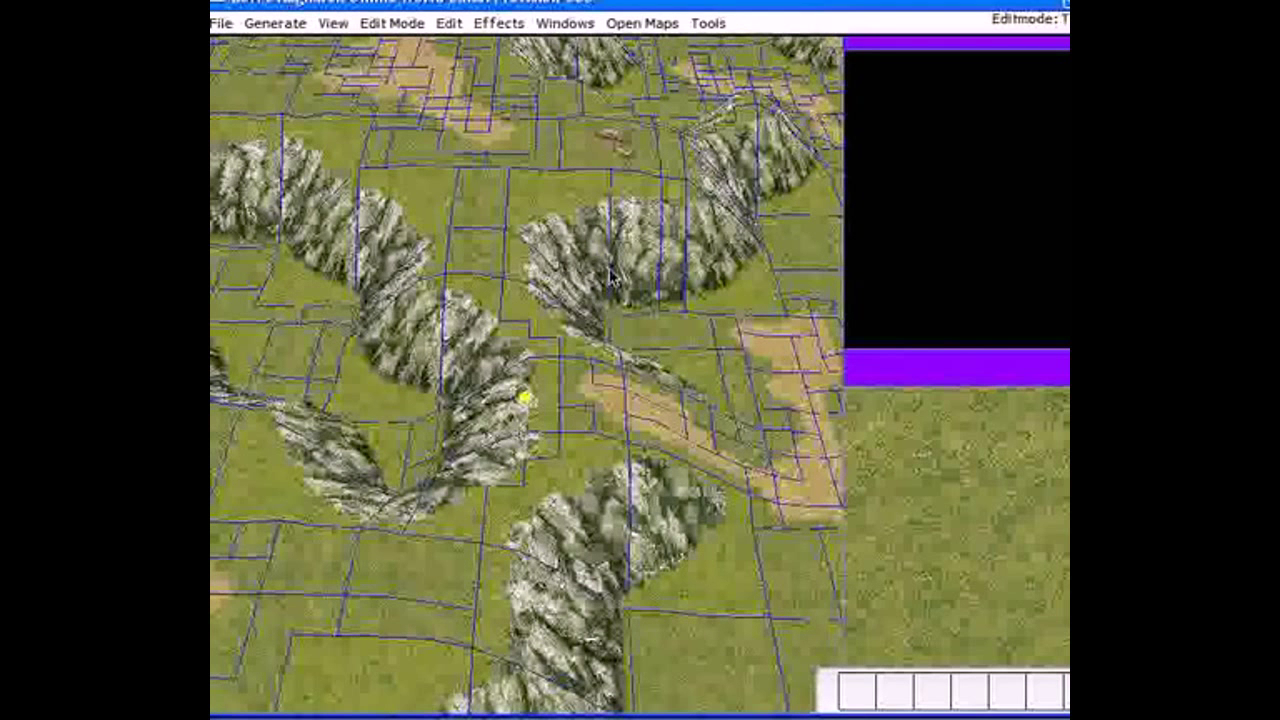
{"action": "right_click_drag", "start_coordinate": [612, 286], "coordinate": [652, 372], "text": "shift"}
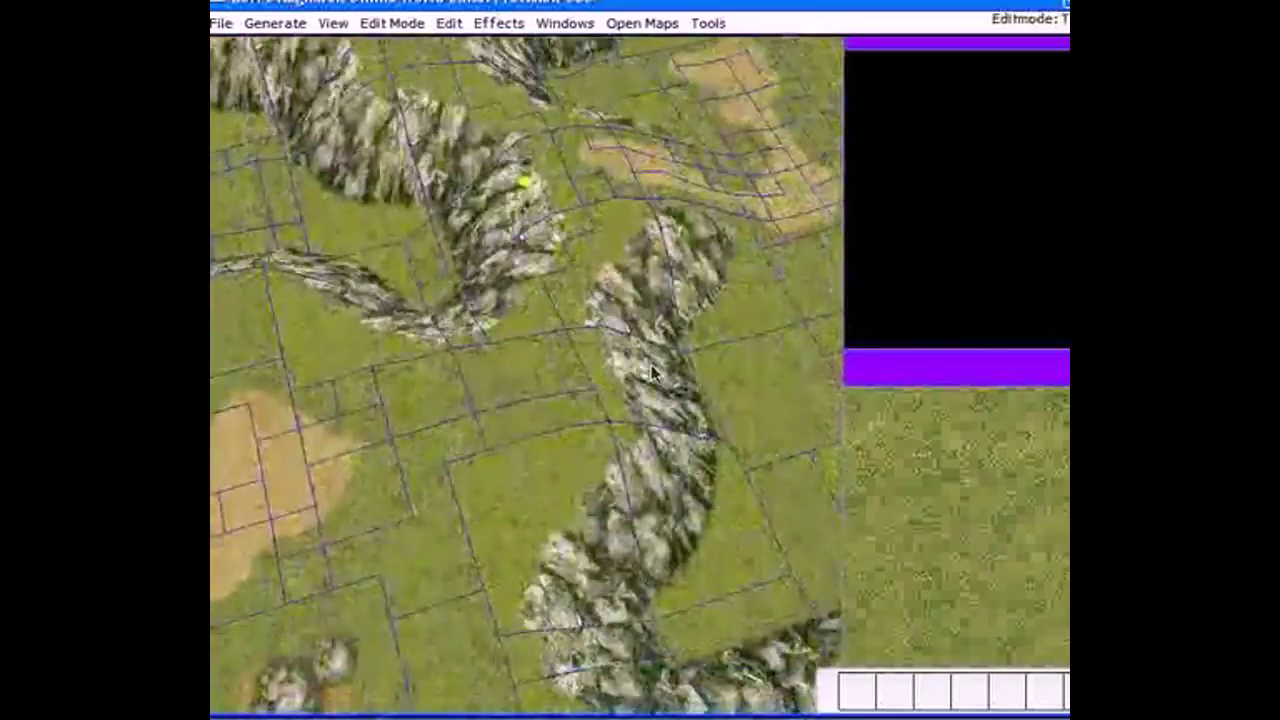
{"action": "right_click_drag", "start_coordinate": [716, 337], "coordinate": [800, 252]}
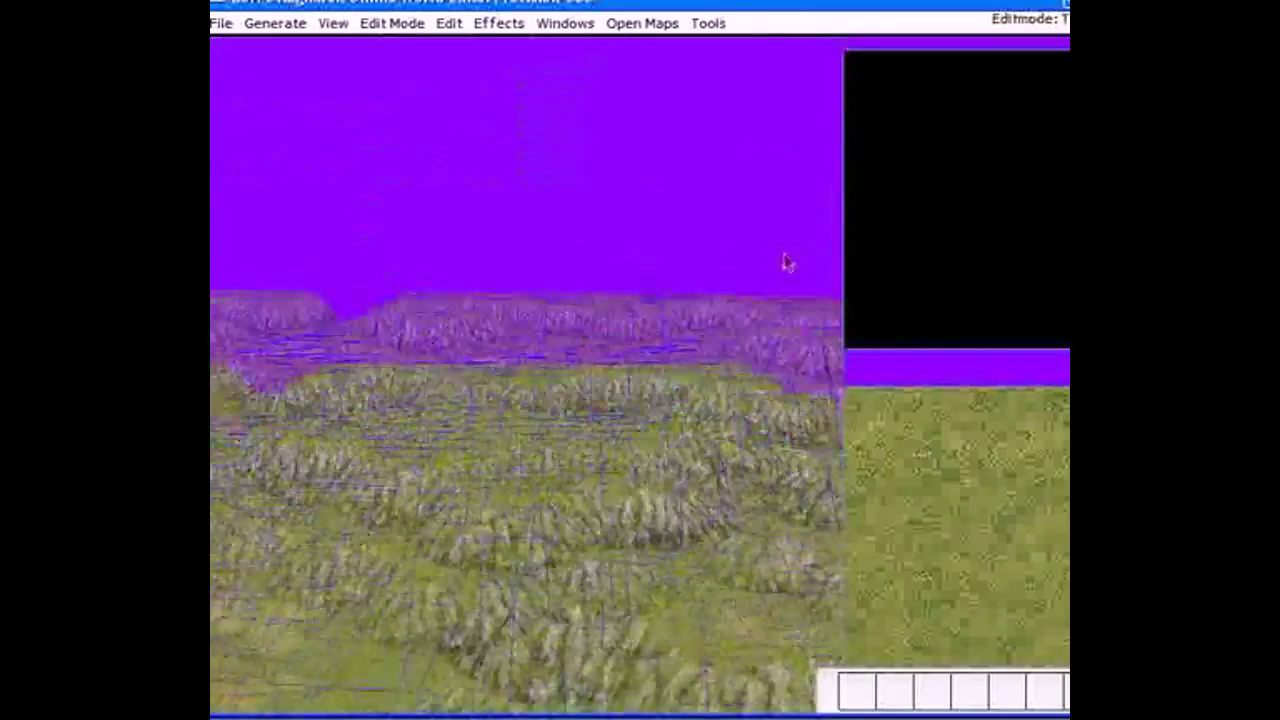
{"action": "right_click_drag", "start_coordinate": [456, 272], "coordinate": [580, 393]}
{"action": "scroll", "coordinate": [616, 352], "scroll_direction": "down", "scroll_amount": 5}
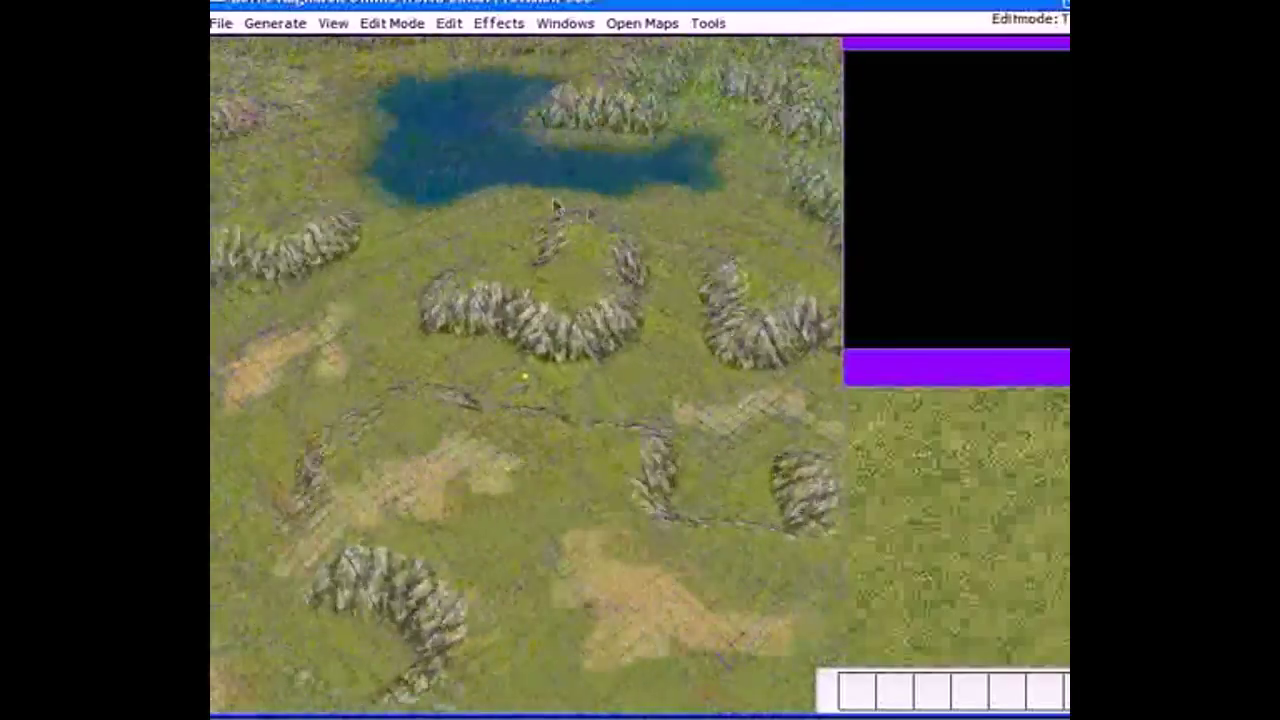
{"action": "right_click_drag", "start_coordinate": [557, 206], "coordinate": [599, 453]}
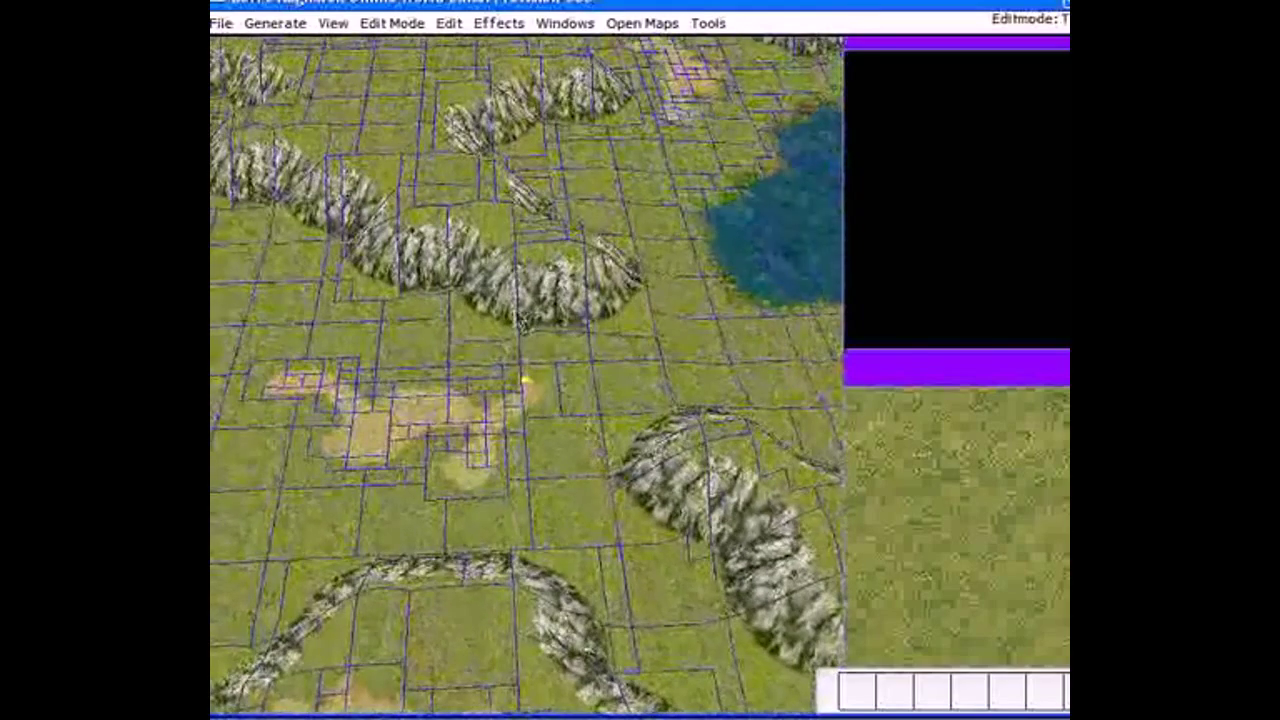
{"action": "right_click_drag", "start_coordinate": [580, 345], "coordinate": [583, 323]}
Turn on the display of the map's objects and look over the trees around the lake and sandy path.
{"action": "key", "text": "Up"}
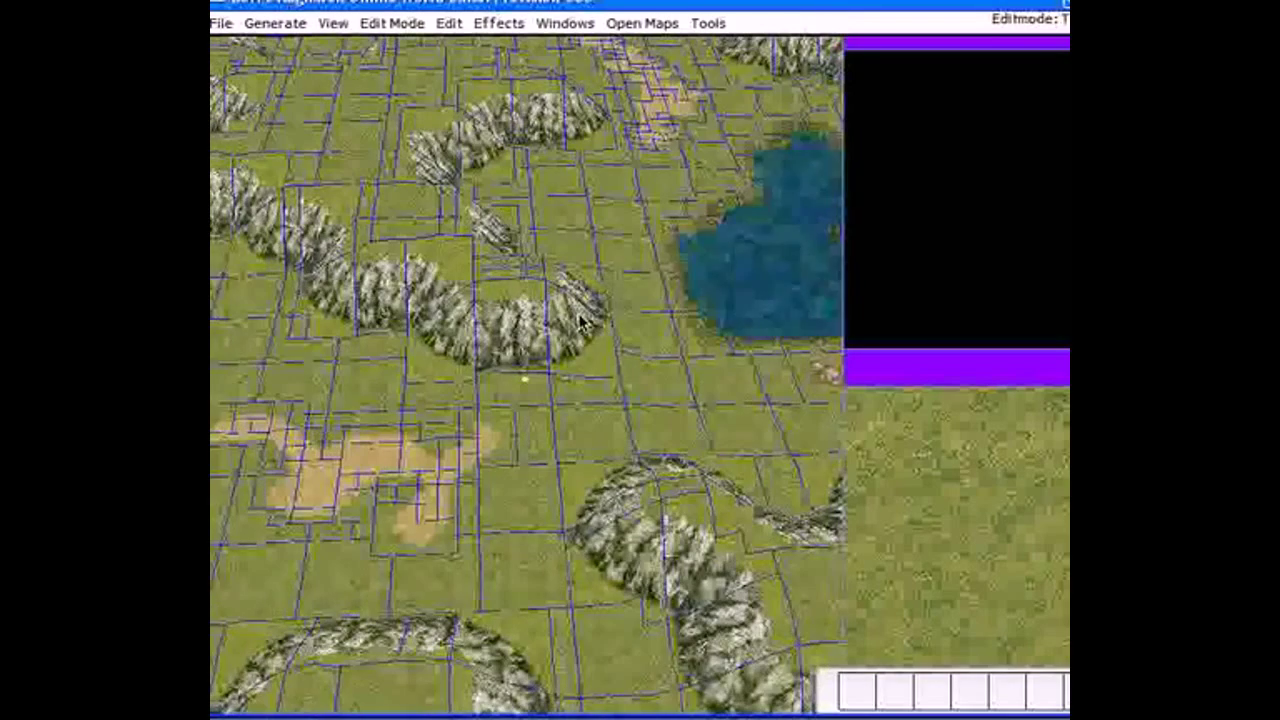
{"action": "key", "text": "o"}
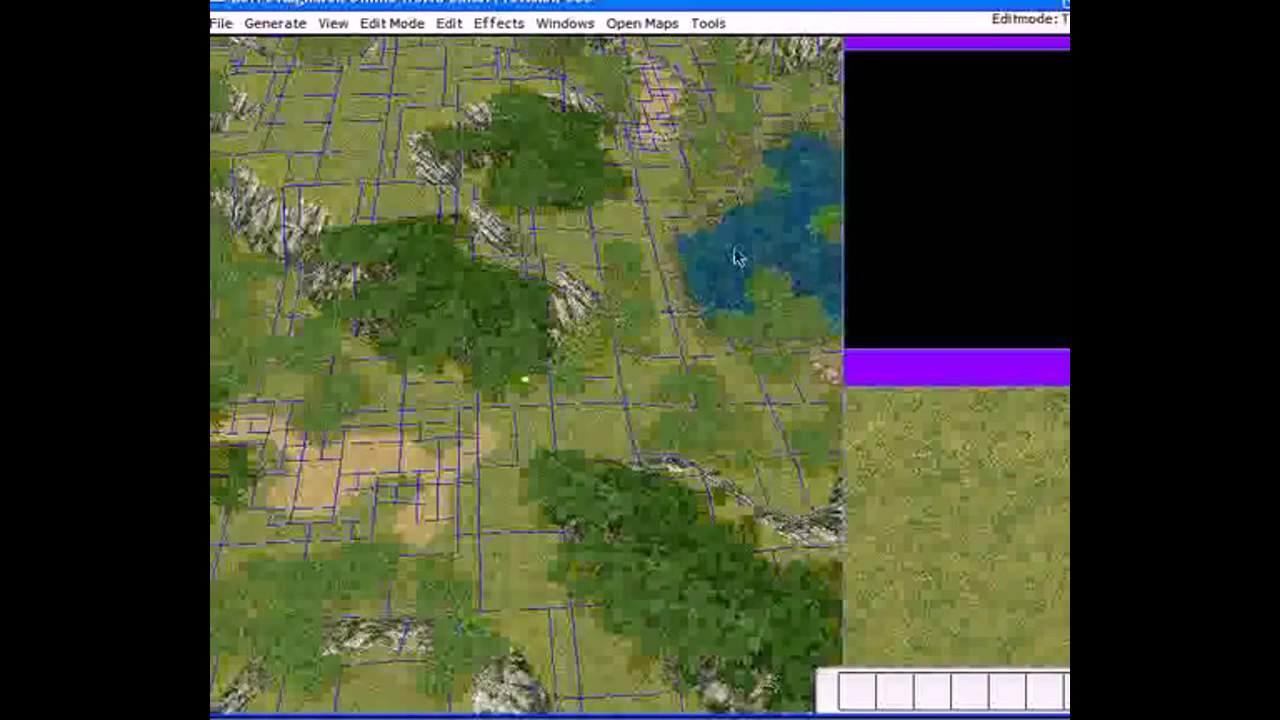
{"action": "right_click_drag", "start_coordinate": [711, 254], "coordinate": [614, 320]}
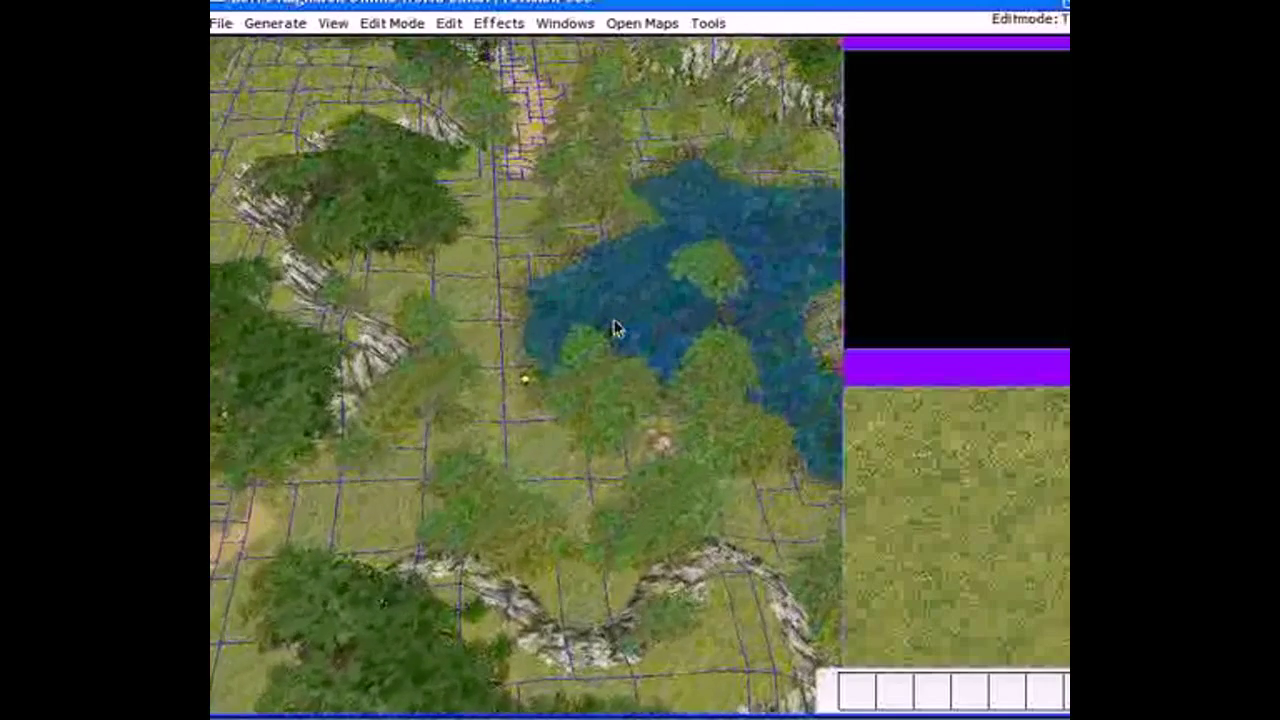
{"action": "right_click_drag", "start_coordinate": [614, 320], "coordinate": [599, 326]}
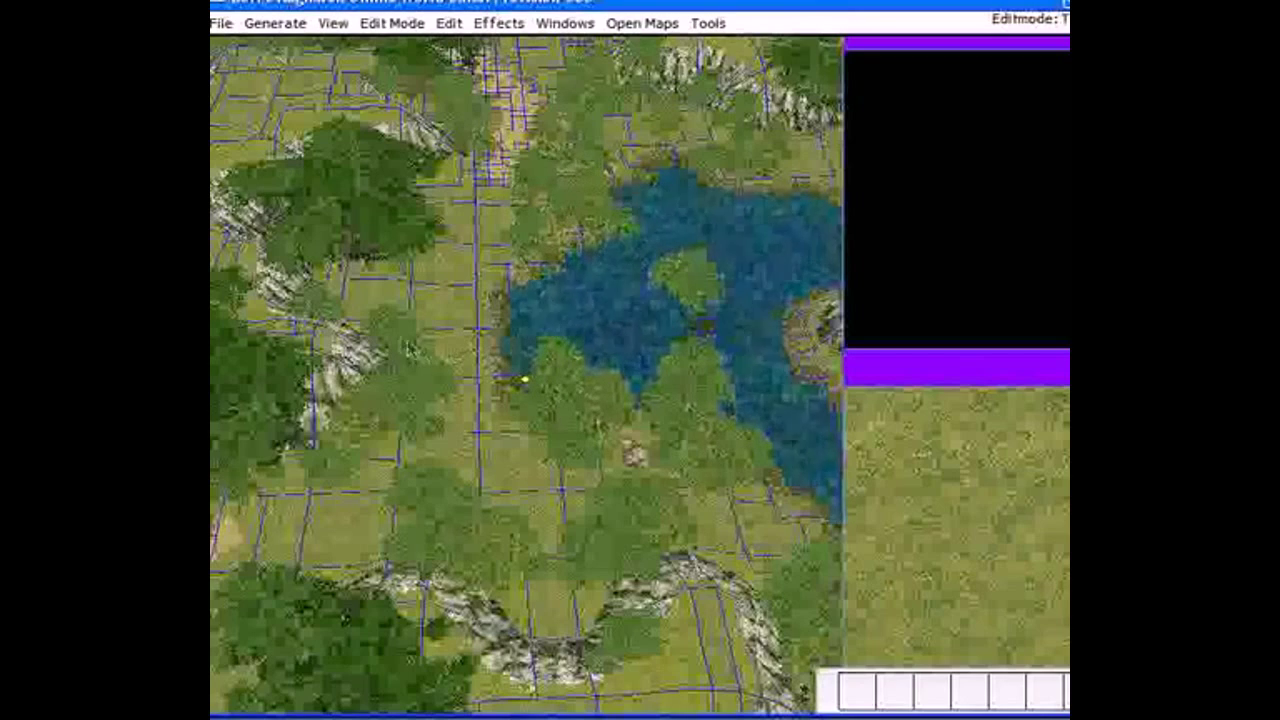
{"action": "right_click_drag", "start_coordinate": [528, 182], "coordinate": [669, 396]}
{"action": "scroll", "coordinate": [565, 330], "scroll_direction": "up", "scroll_amount": 4}
{"action": "right_click_drag", "start_coordinate": [690, 380], "coordinate": [440, 395]}
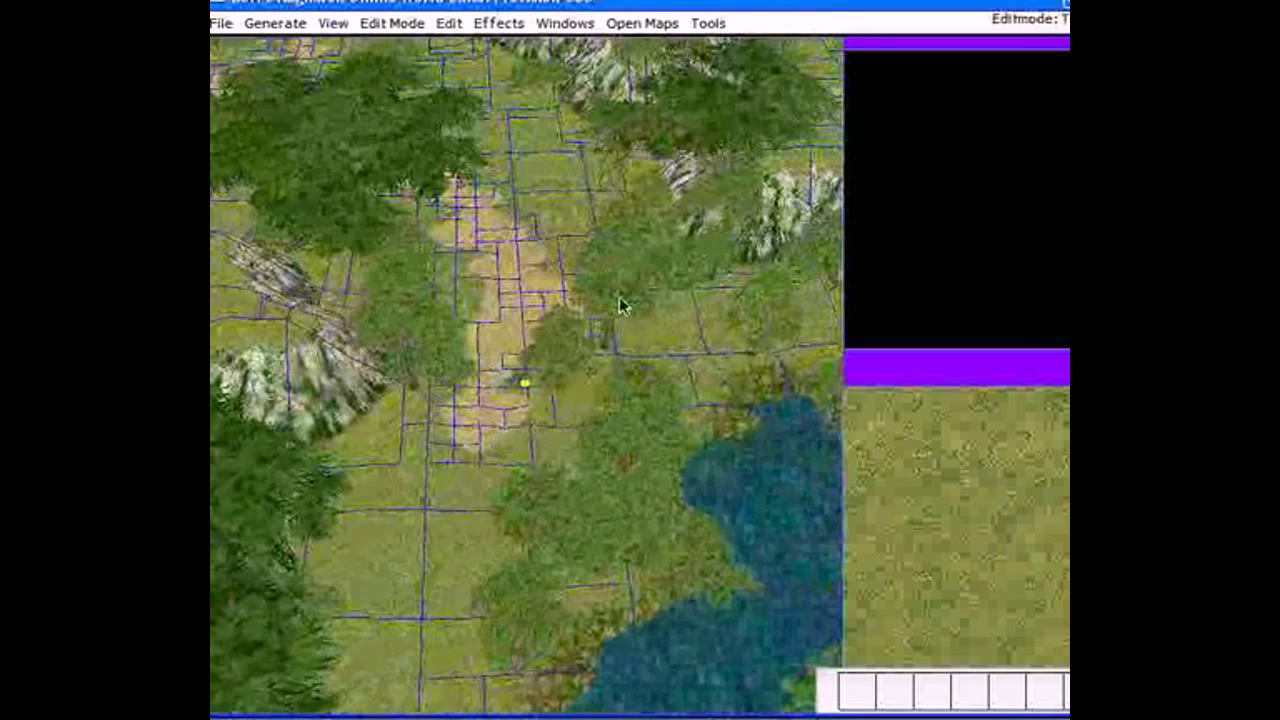
Examine the wooded terrain around the lake from several angles, comparing it with lightmap shadows shown and hidden.
{"action": "mouse_move", "coordinate": [657, 252]}
{"action": "right_mouse_down"}
{"action": "mouse_move", "coordinate": [569, 280]}
{"action": "mouse_move", "coordinate": [500, 280]}
{"action": "mouse_move", "coordinate": [574, 256]}
{"action": "mouse_move", "coordinate": [641, 183]}
{"action": "mouse_move", "coordinate": [780, 129]}
{"action": "mouse_move", "coordinate": [791, 214]}
{"action": "mouse_move", "coordinate": [844, 354]}
{"action": "mouse_move", "coordinate": [673, 382]}
{"action": "right_mouse_up"}
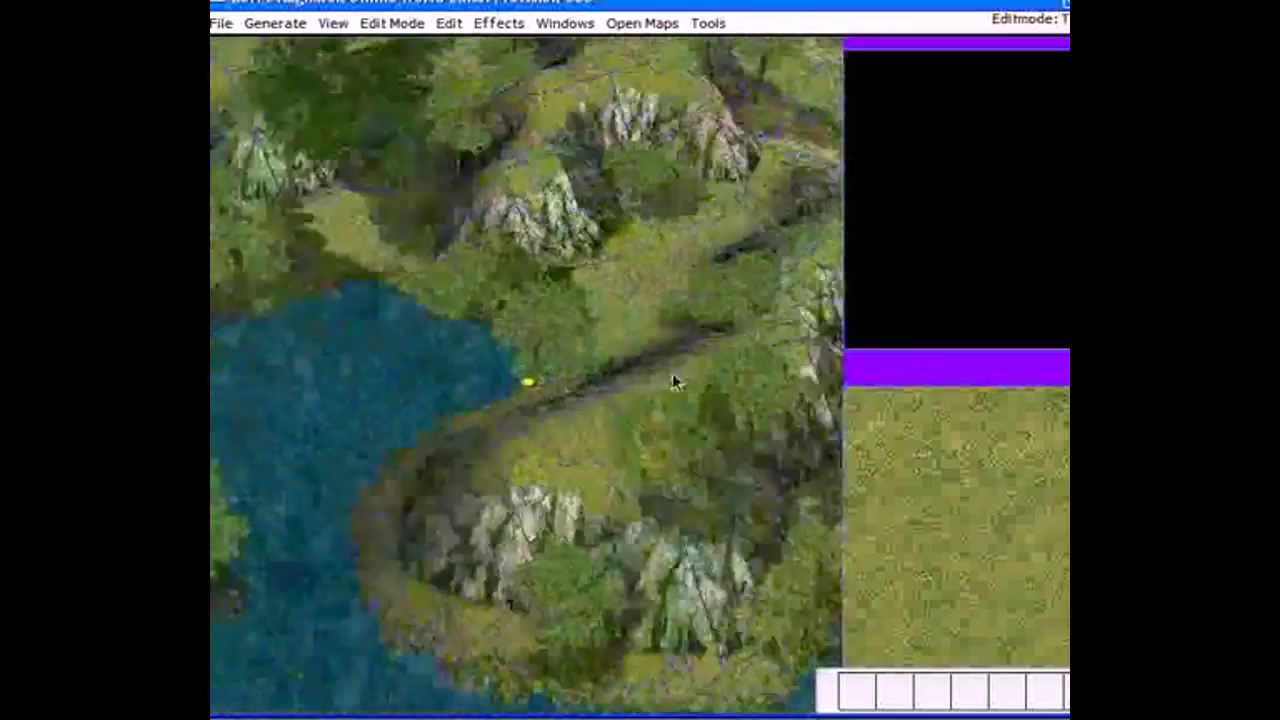
{"action": "key", "text": "Left"}
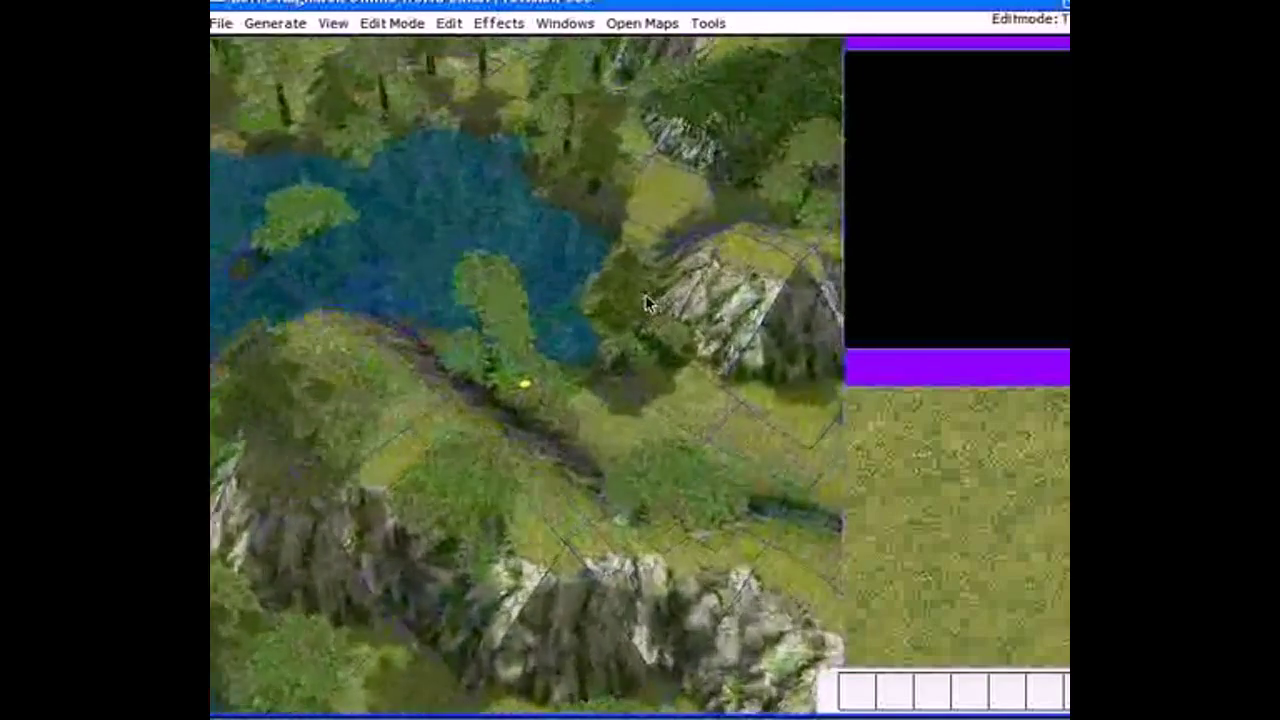
{"action": "key", "text": "Left"}
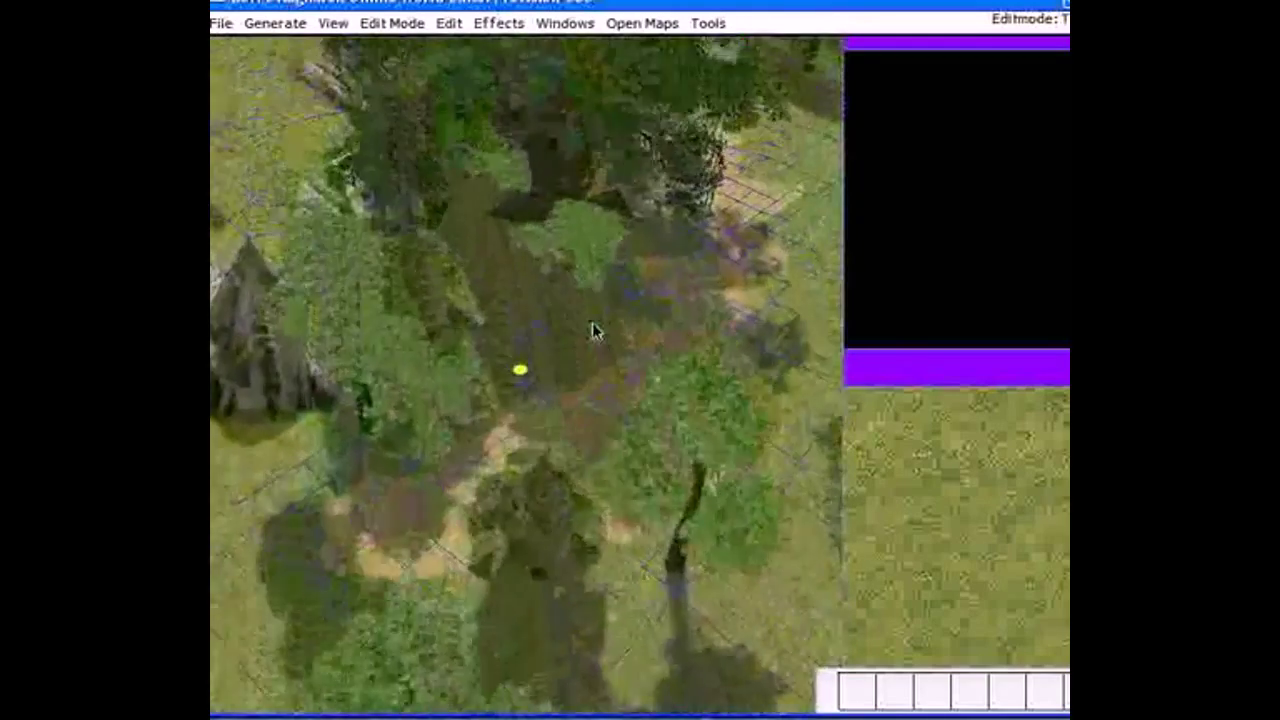
{"action": "key", "text": "Left"}
{"action": "right_click_drag", "start_coordinate": [643, 453], "coordinate": [522, 508]}
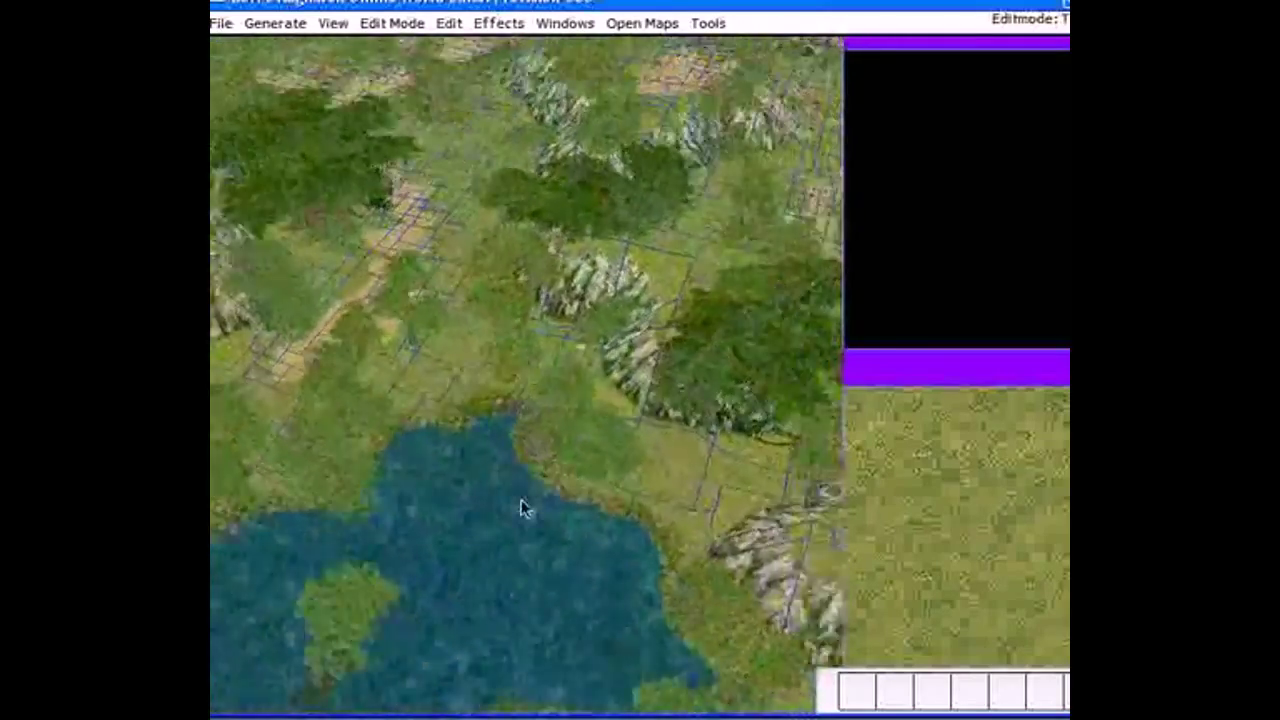
{"action": "key", "text": "l"}
{"action": "key", "text": "l"}
{"action": "right_click_drag", "start_coordinate": [522, 508], "coordinate": [569, 366]}
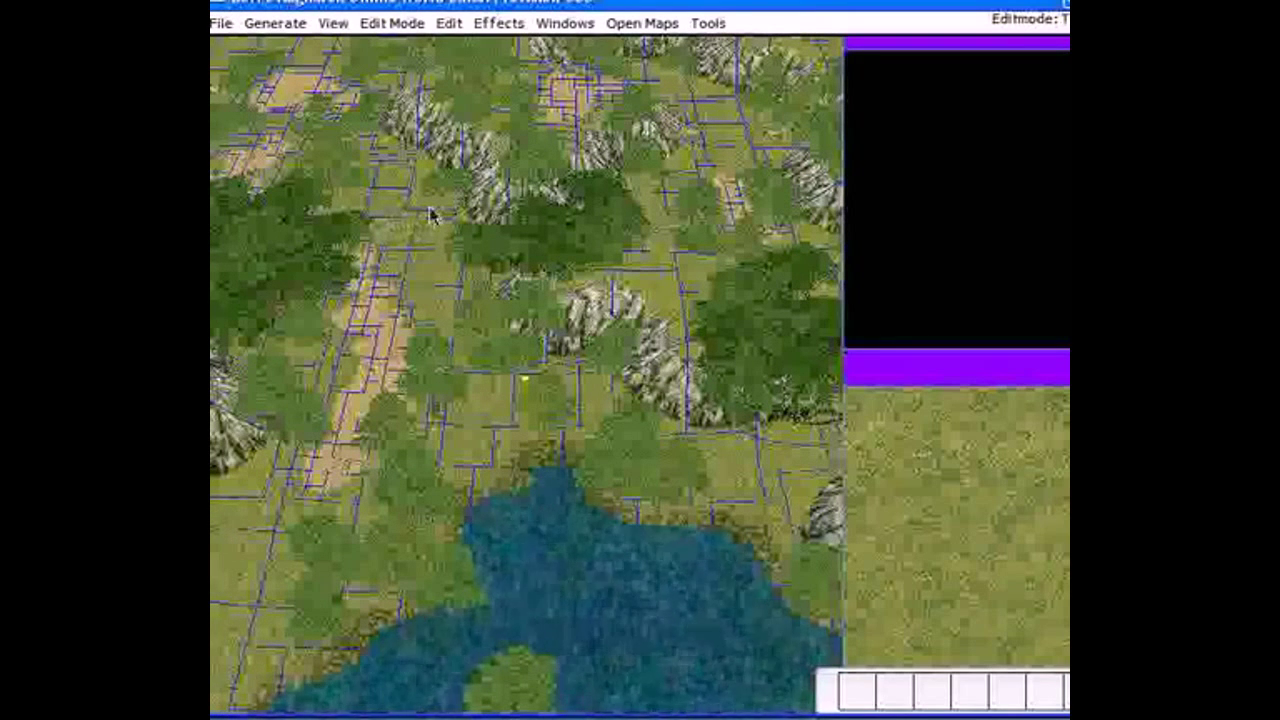
Examine the trees, grass and sandy path beyond the lake at close range and from a wider view.
{"action": "scroll", "coordinate": [486, 200], "scroll_direction": "up", "scroll_amount": 3}
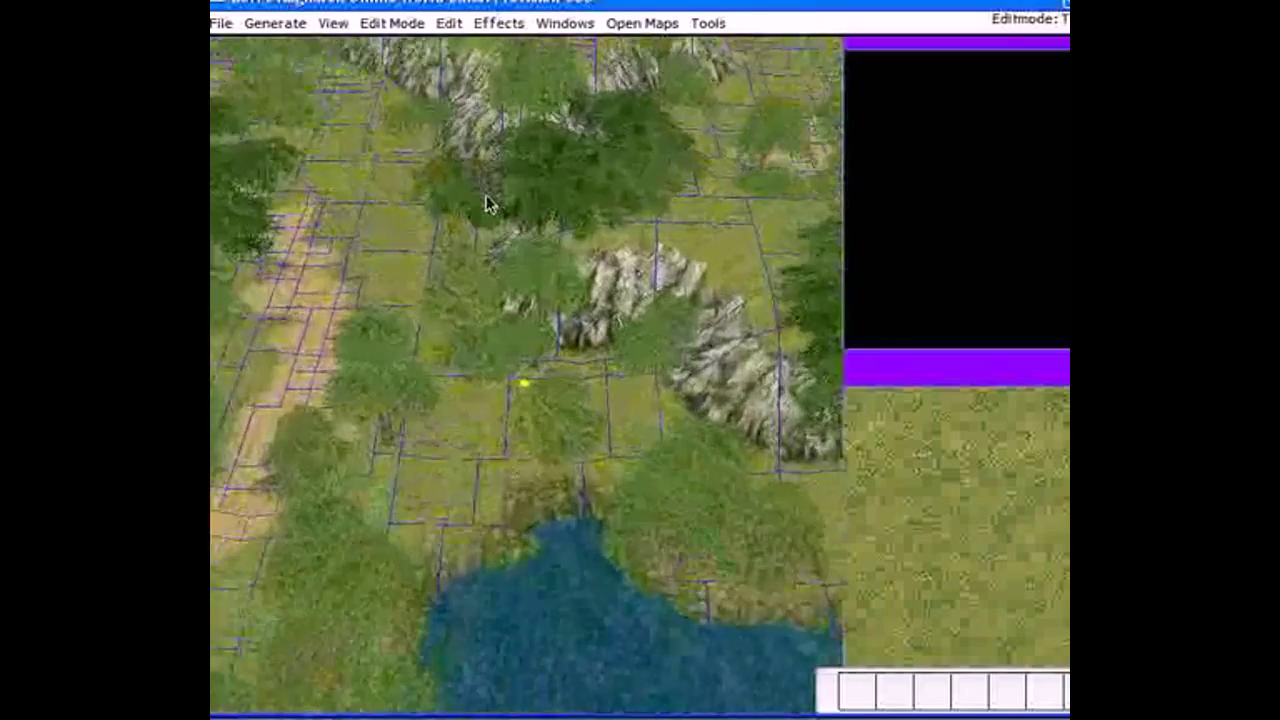
{"action": "scroll", "coordinate": [486, 200], "scroll_direction": "up", "scroll_amount": 1}
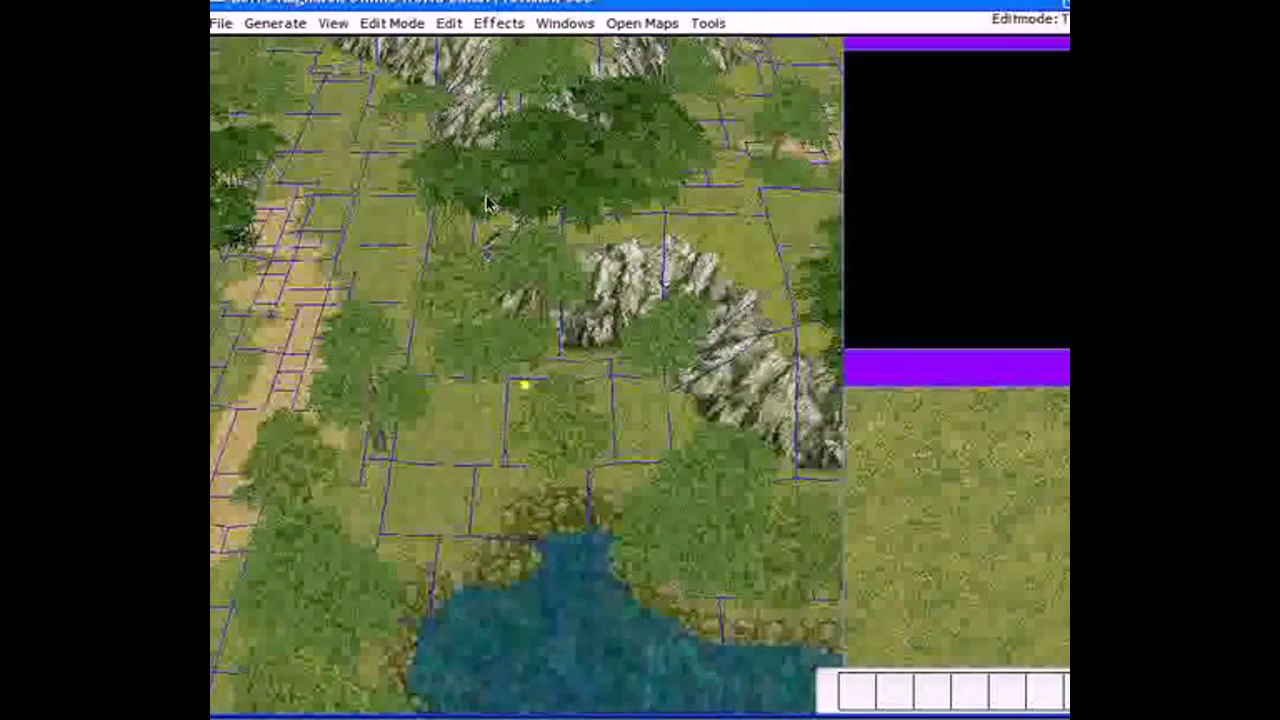
{"action": "scroll", "coordinate": [486, 202], "scroll_direction": "up", "scroll_amount": 3}
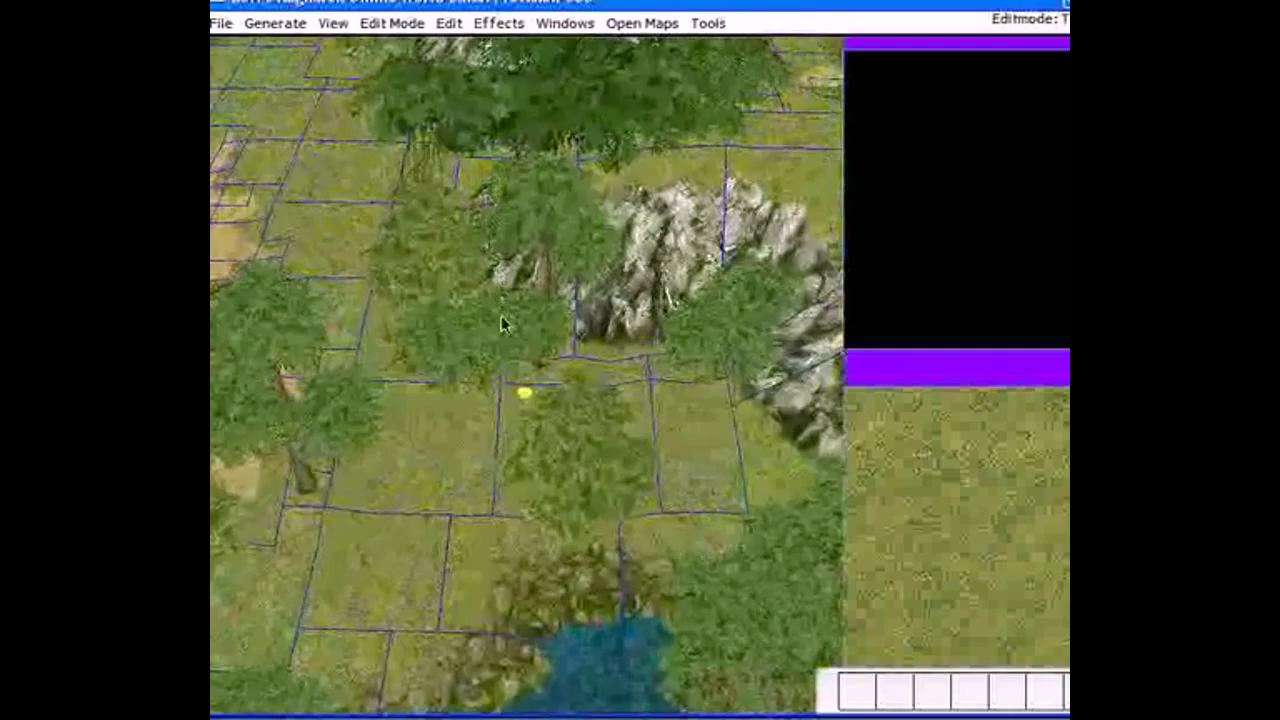
{"action": "scroll", "coordinate": [502, 316], "scroll_direction": "down", "scroll_amount": 2}
{"action": "mouse_move", "coordinate": [472, 230]}
{"action": "right_mouse_down"}
{"action": "mouse_move", "coordinate": [545, 329]}
{"action": "mouse_move", "coordinate": [564, 415]}
{"action": "mouse_move", "coordinate": [560, 490]}
{"action": "mouse_move", "coordinate": [525, 514]}
{"action": "mouse_move", "coordinate": [557, 482]}
{"action": "right_mouse_up"}
{"action": "right_click_drag", "start_coordinate": [532, 308], "coordinate": [529, 338], "text": "shift"}
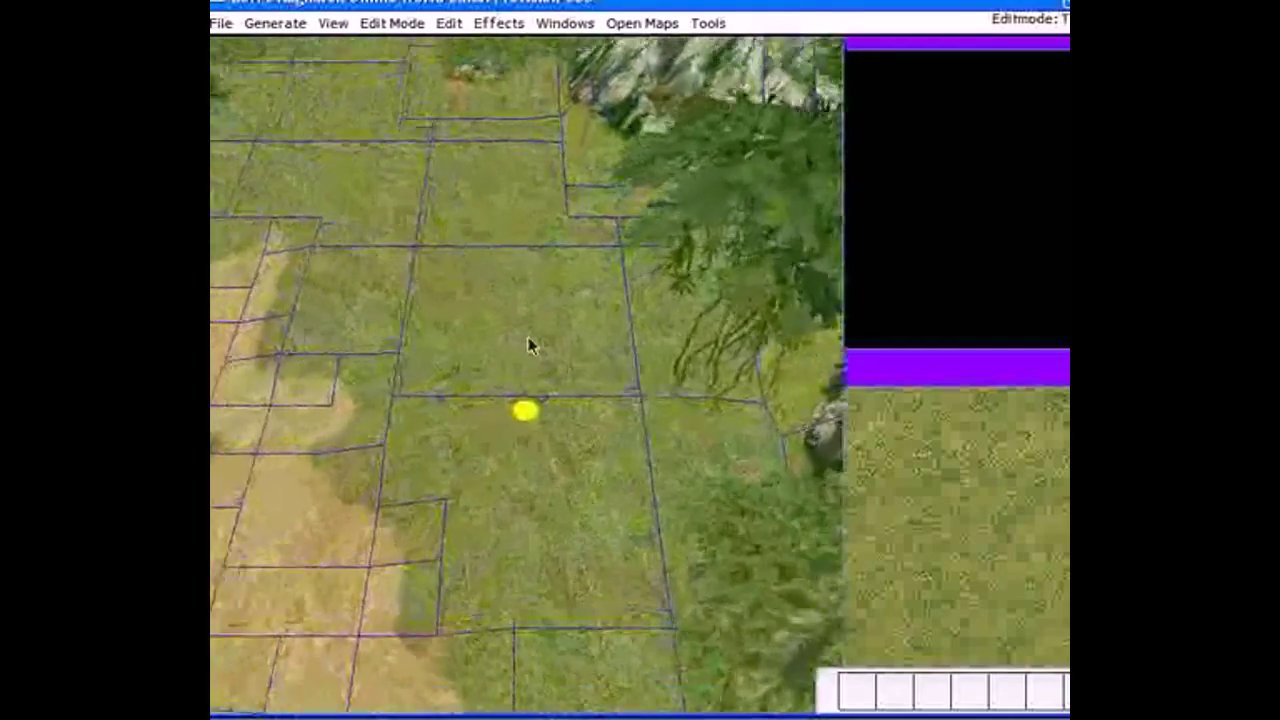
{"action": "scroll", "coordinate": [525, 339], "scroll_direction": "up", "scroll_amount": 3}
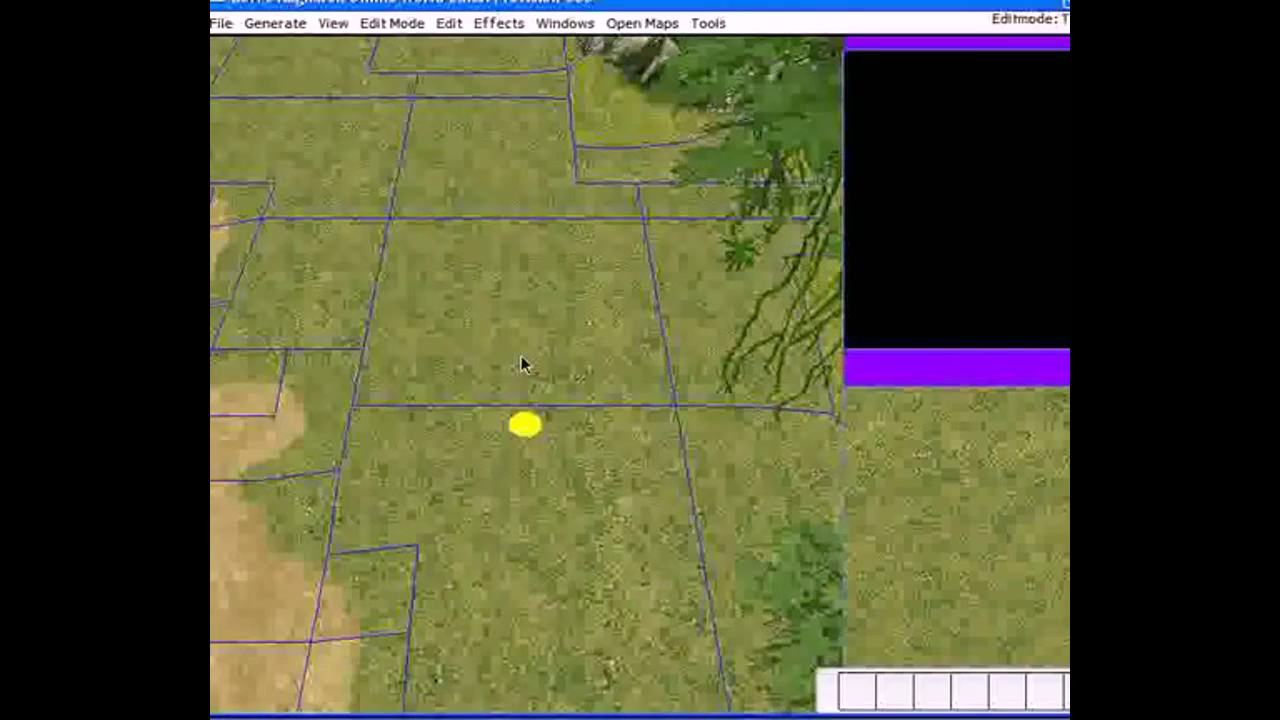
{"action": "scroll", "coordinate": [526, 354], "scroll_direction": "down", "scroll_amount": 6}
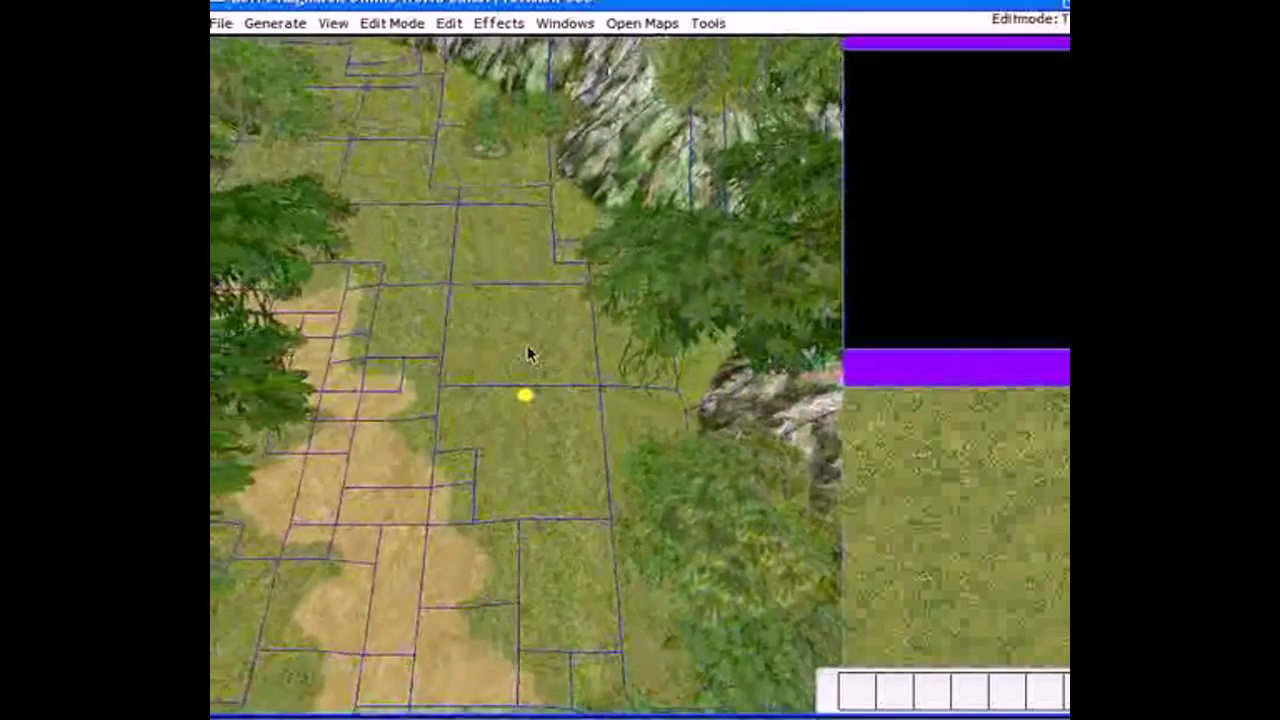
Examine the rocky cliffs beside the path from rotated angles, both close up and from afar.
{"action": "right_click_drag", "start_coordinate": [548, 357], "coordinate": [682, 462]}
{"action": "mouse_move", "coordinate": [640, 500]}
{"action": "right_mouse_down"}
{"action": "mouse_move", "coordinate": [534, 463]}
{"action": "mouse_move", "coordinate": [610, 324]}
{"action": "mouse_move", "coordinate": [649, 214]}
{"action": "mouse_move", "coordinate": [500, 325]}
{"action": "mouse_move", "coordinate": [546, 406]}
{"action": "mouse_move", "coordinate": [586, 392]}
{"action": "right_mouse_up"}
{"action": "scroll", "coordinate": [499, 324], "scroll_direction": "up", "scroll_amount": 6}
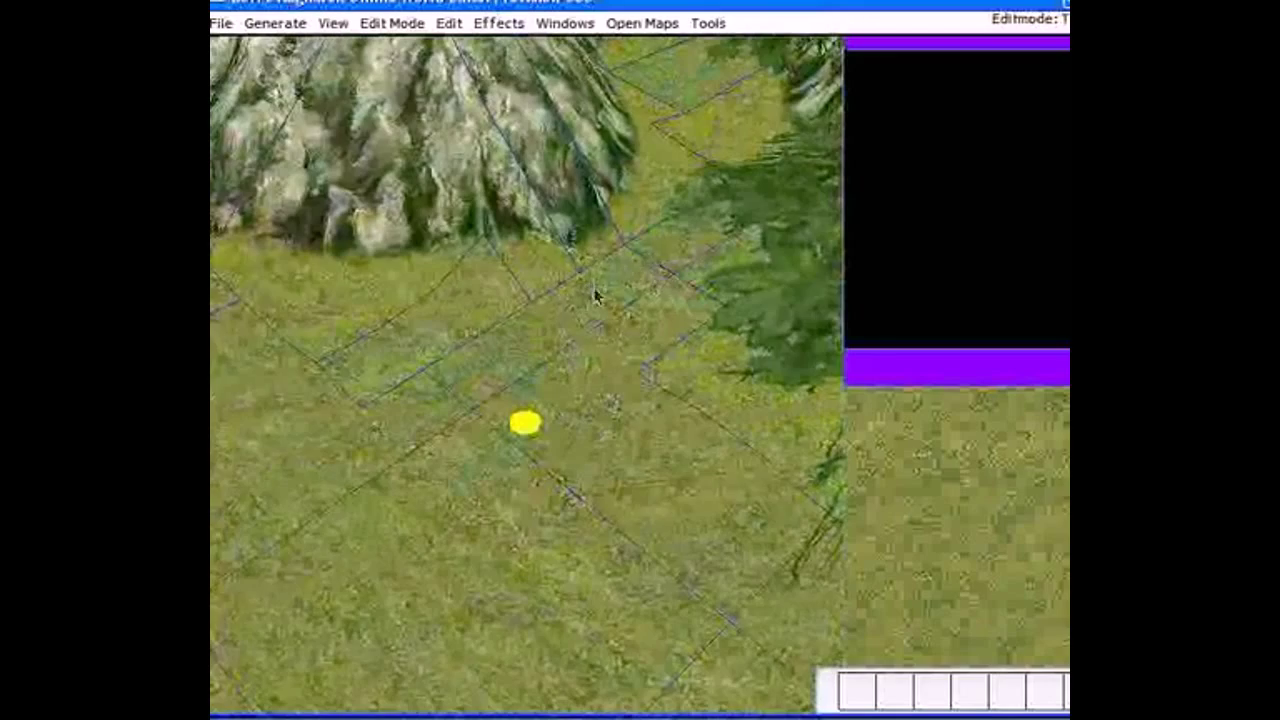
{"action": "scroll", "coordinate": [620, 340], "scroll_direction": "down", "scroll_amount": 5}
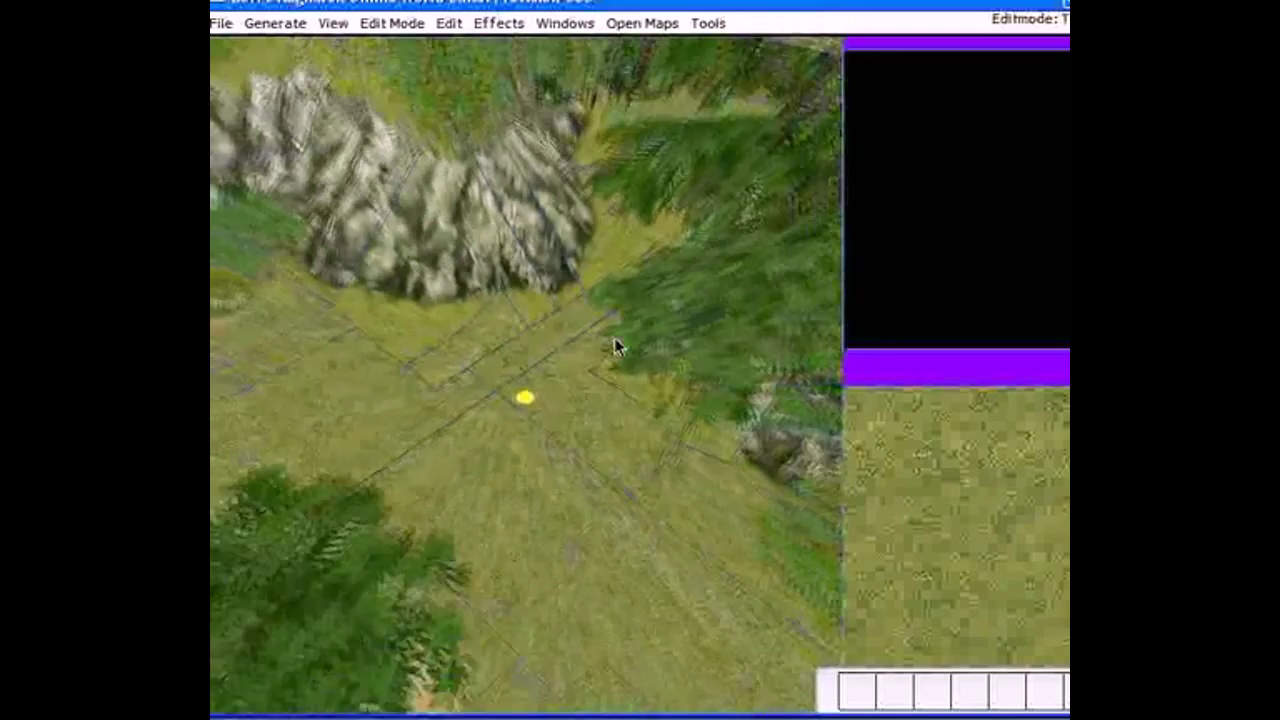
{"action": "scroll", "coordinate": [615, 345], "scroll_direction": "down", "scroll_amount": 8}
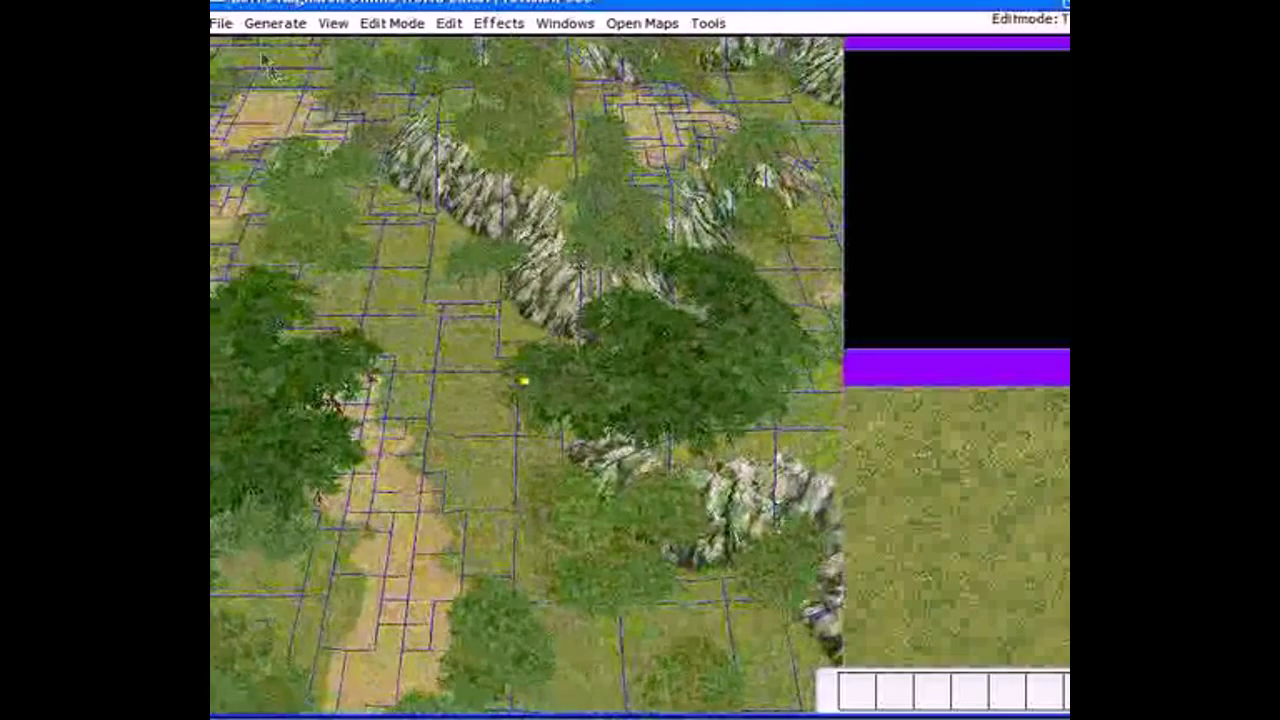
{"action": "scroll", "coordinate": [442, 188], "scroll_direction": "down", "scroll_amount": 4}
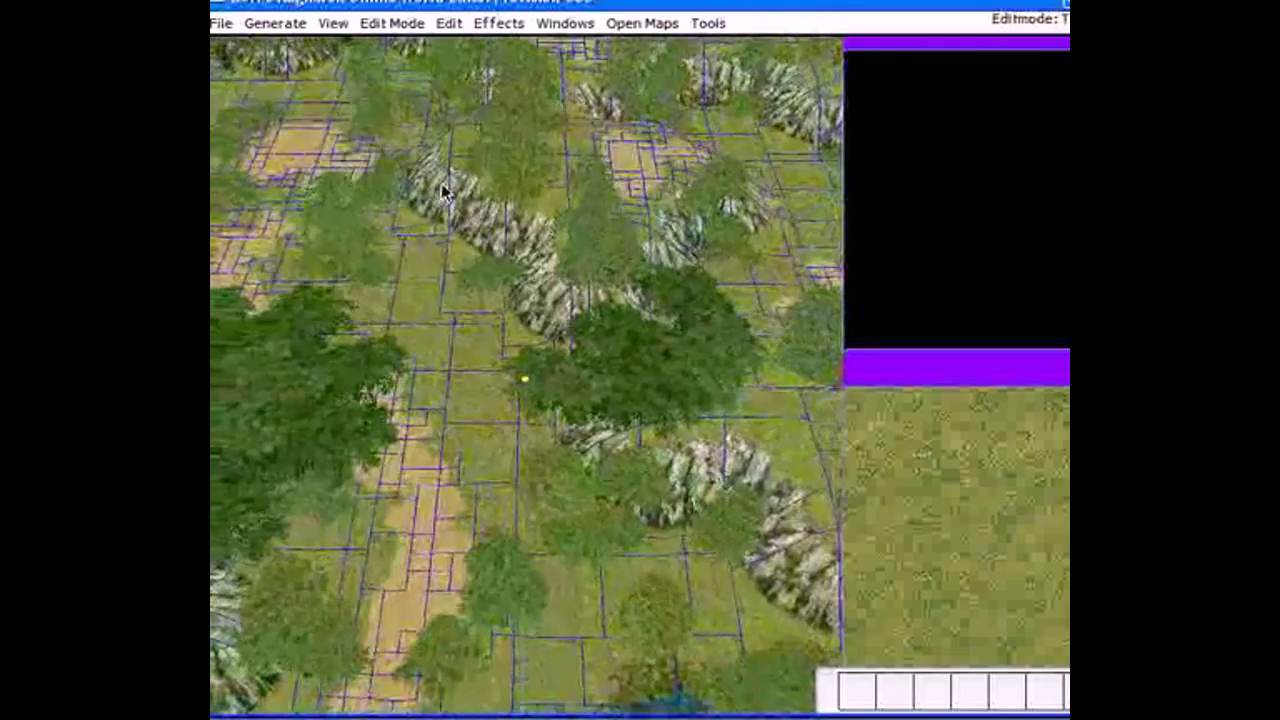
Save the field map under the new name first_map on the Desktop.
{"action": "left_click", "coordinate": [230, 28]}
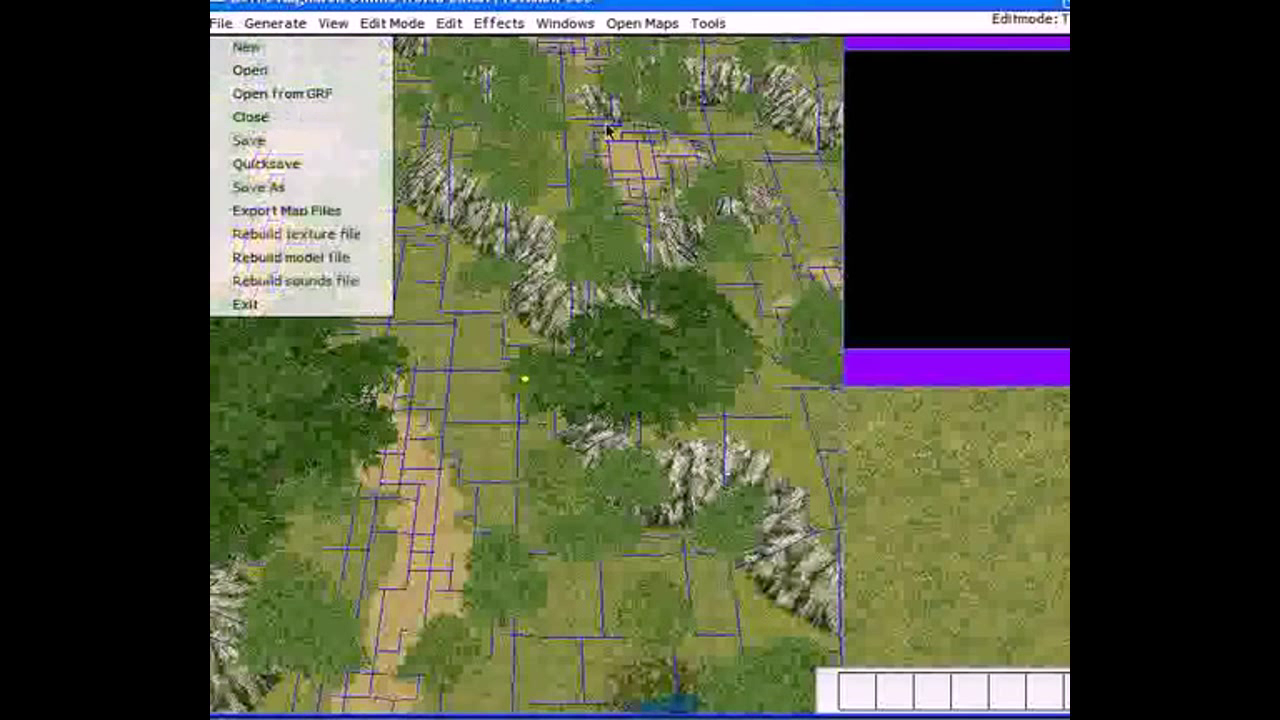
{"action": "left_click", "coordinate": [259, 188]}
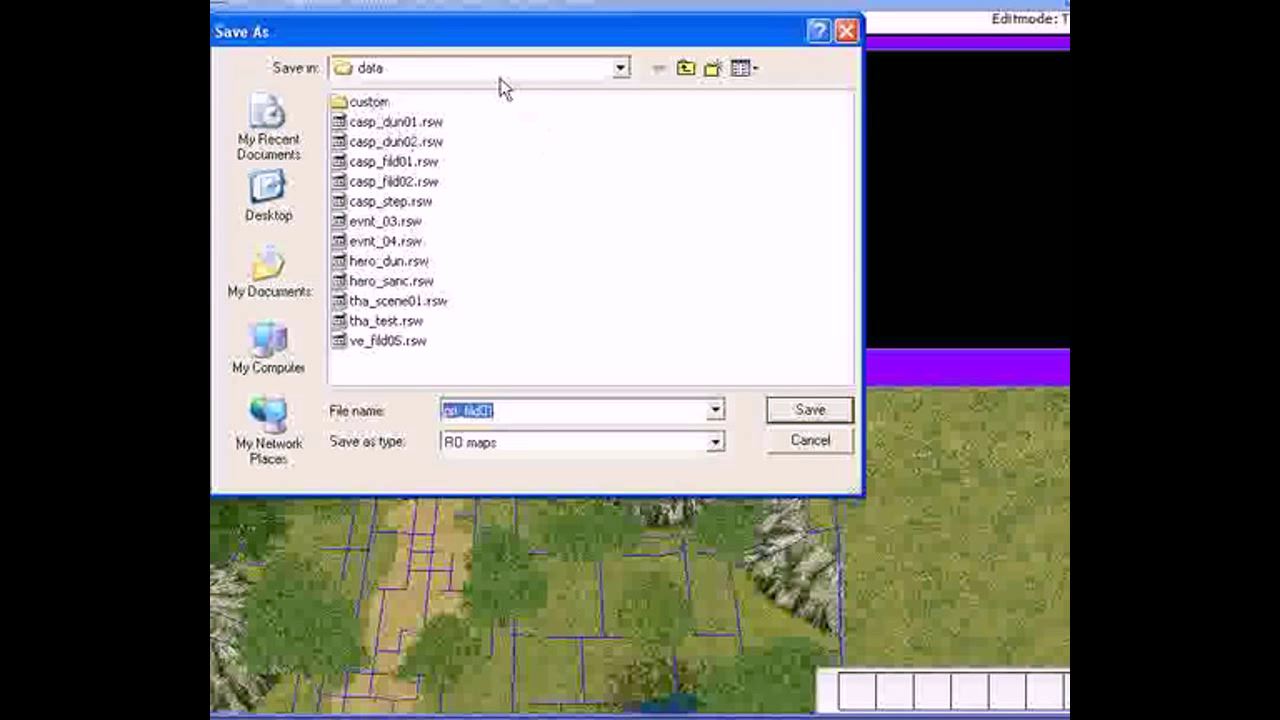
{"action": "left_click", "coordinate": [621, 70]}
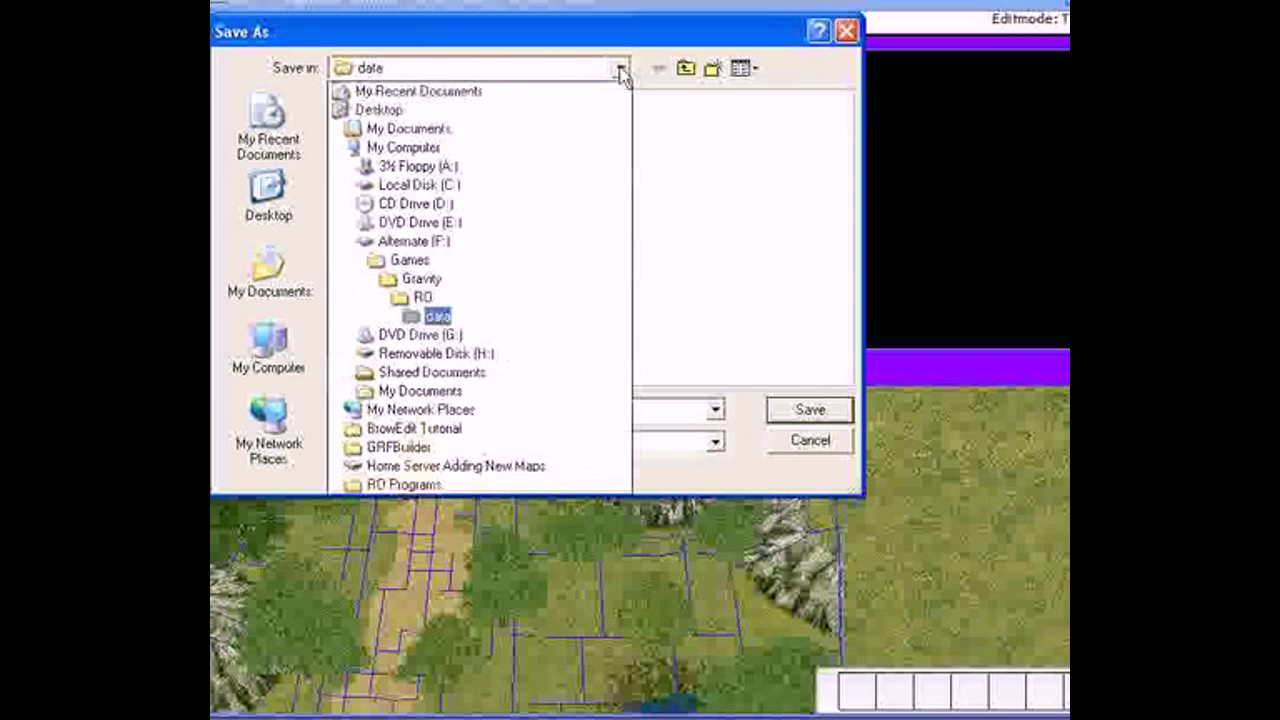
{"action": "left_click", "coordinate": [379, 110]}
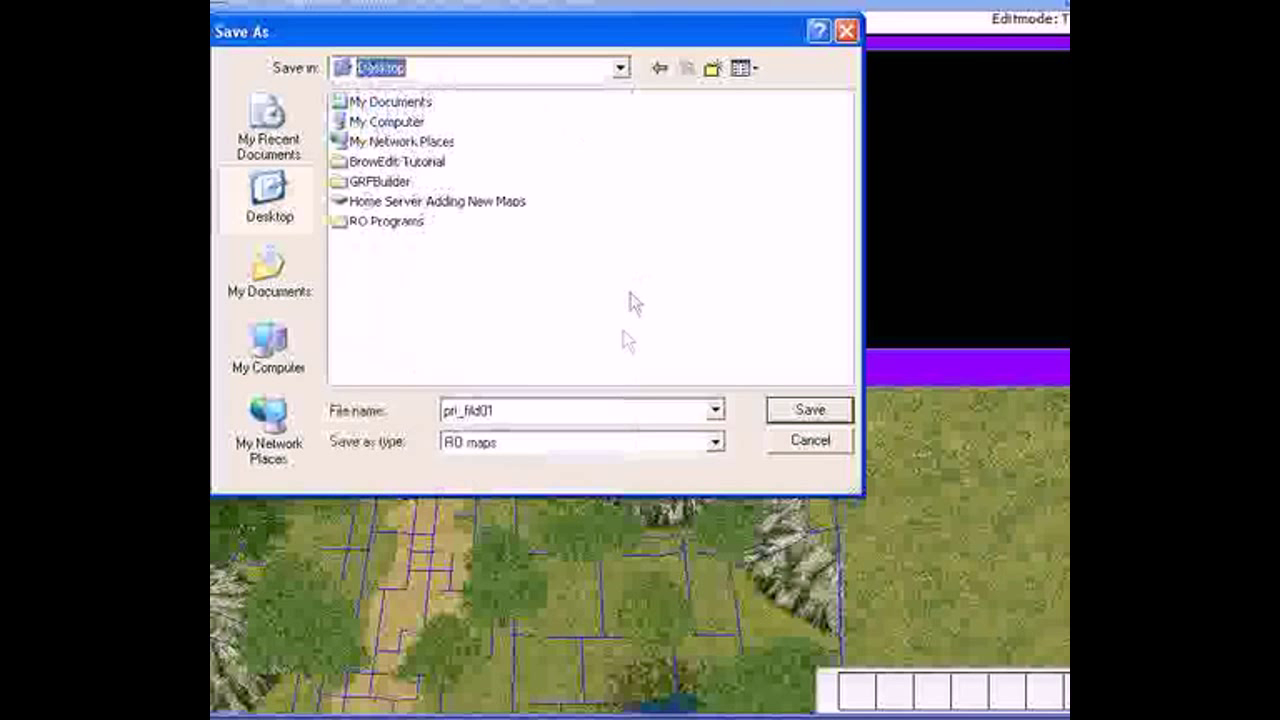
{"action": "double_click", "coordinate": [566, 413]}
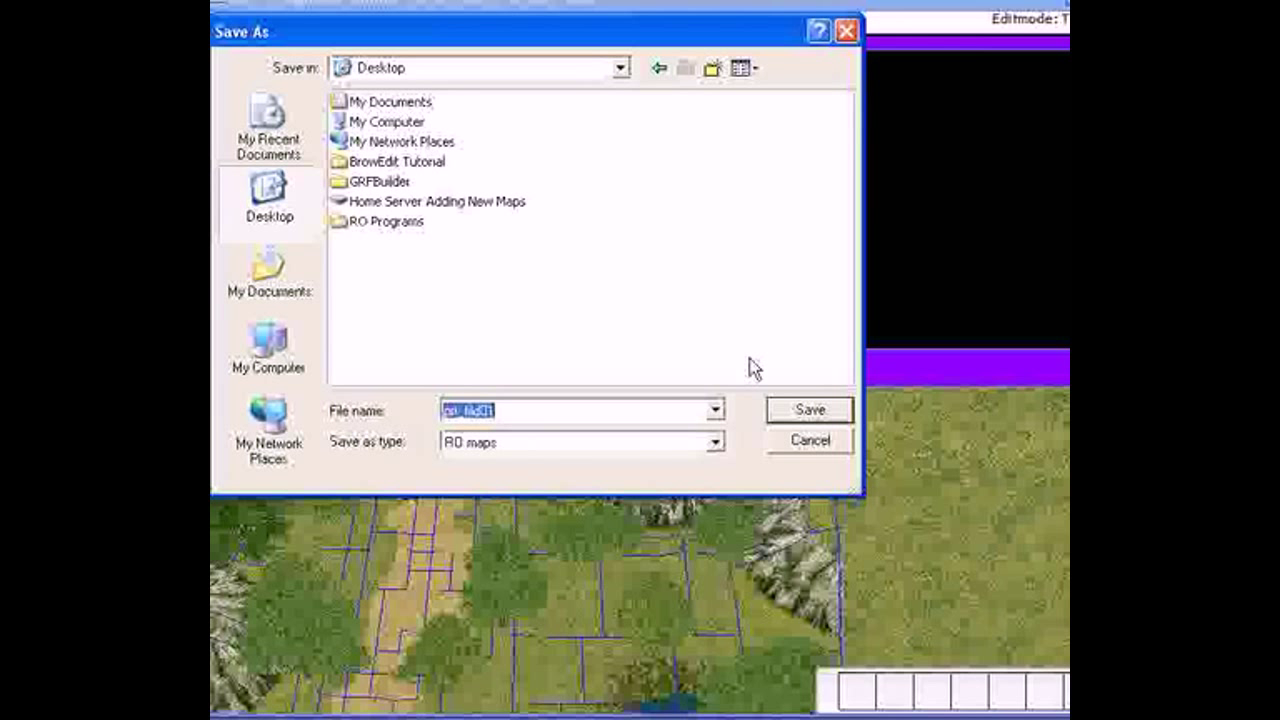
{"action": "type", "text": "4"}
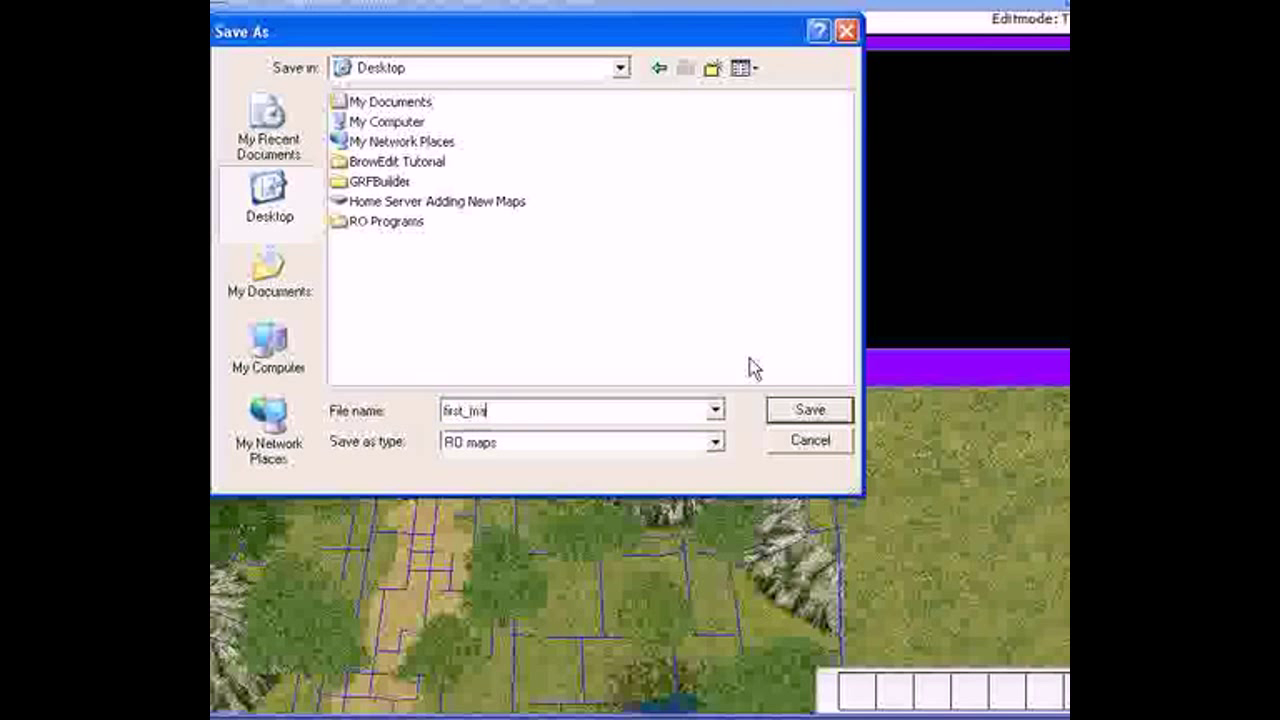
{"action": "left_click", "coordinate": [796, 410]}
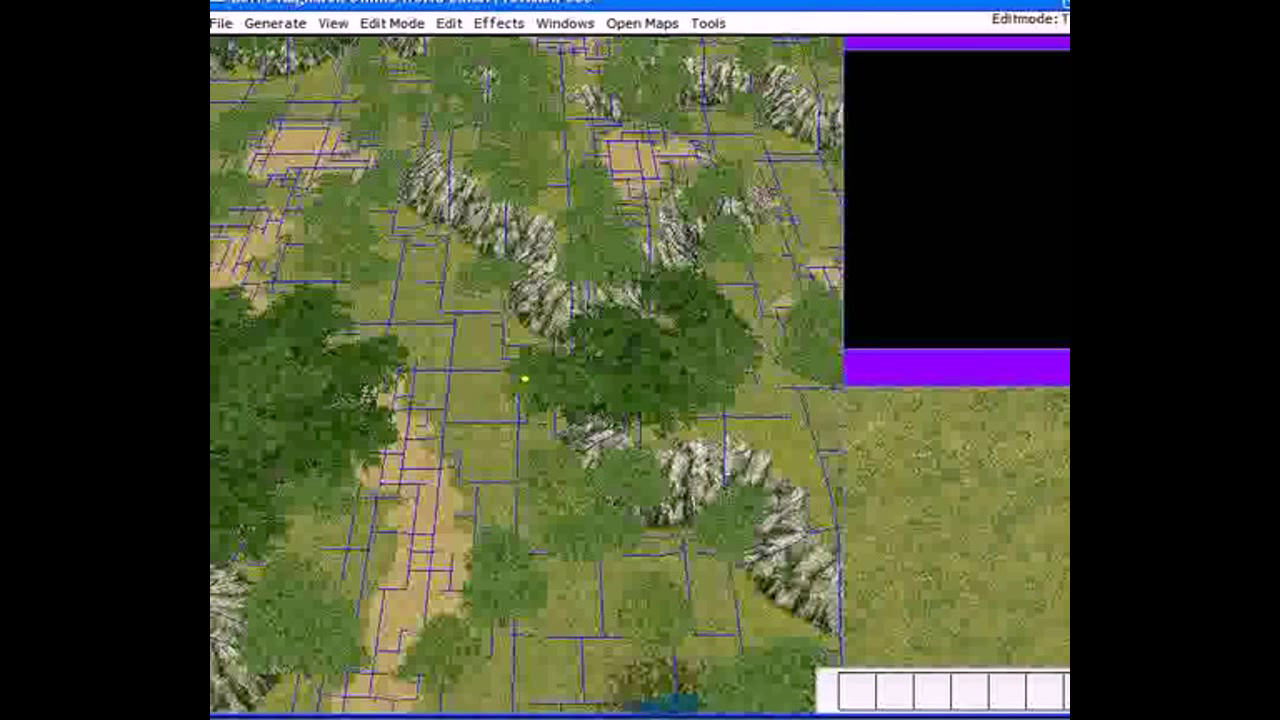
Review the loading and saving log in the BrowEdit console, and quit the editor.
{"action": "left_click", "coordinate": [752, 717]}
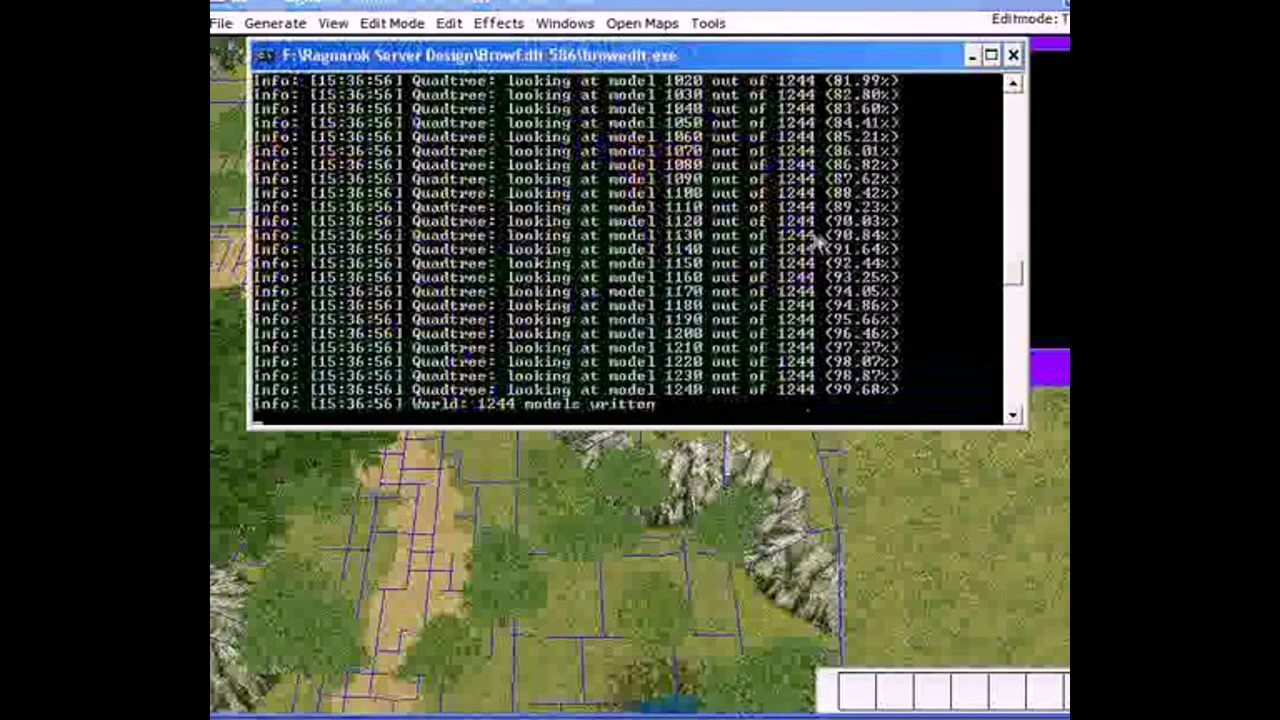
{"action": "mouse_move", "coordinate": [1015, 278]}
{"action": "left_mouse_down"}
{"action": "mouse_move", "coordinate": [1010, 148]}
{"action": "mouse_move", "coordinate": [993, 288]}
{"action": "left_mouse_up"}
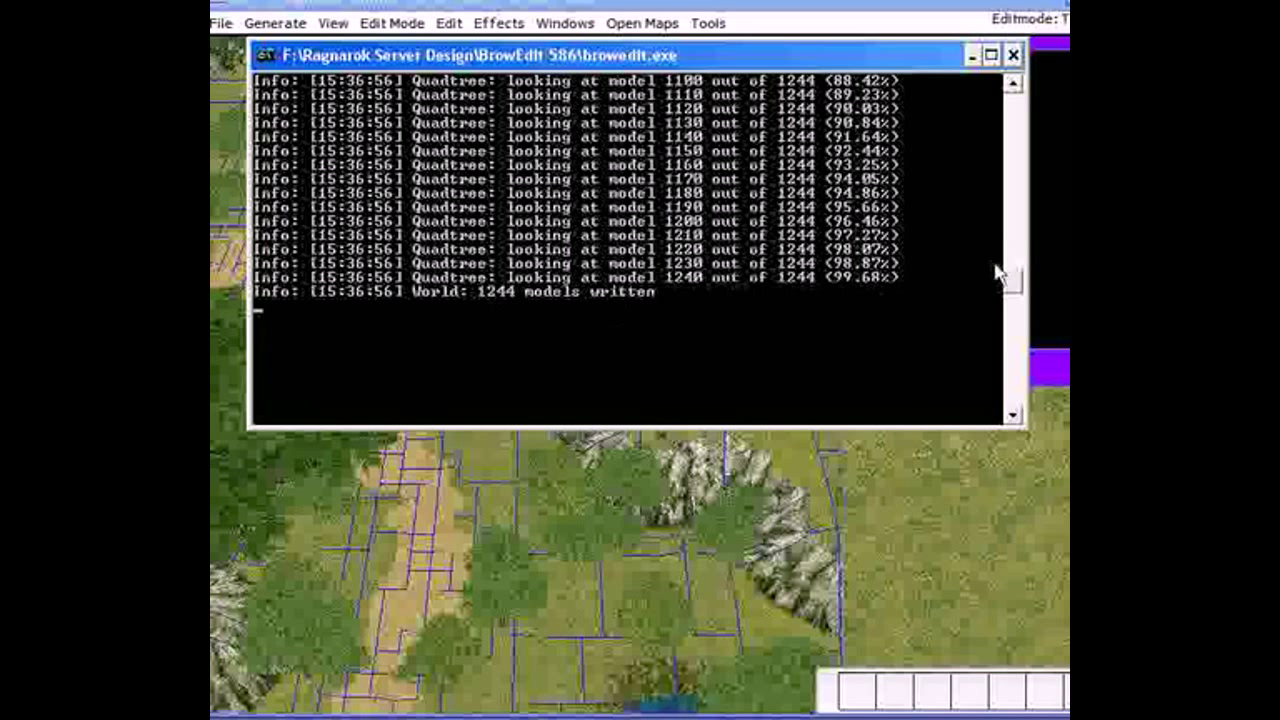
{"action": "mouse_move", "coordinate": [1015, 283]}
{"action": "left_mouse_down"}
{"action": "mouse_move", "coordinate": [1014, 243]}
{"action": "mouse_move", "coordinate": [1007, 287]}
{"action": "left_mouse_up"}
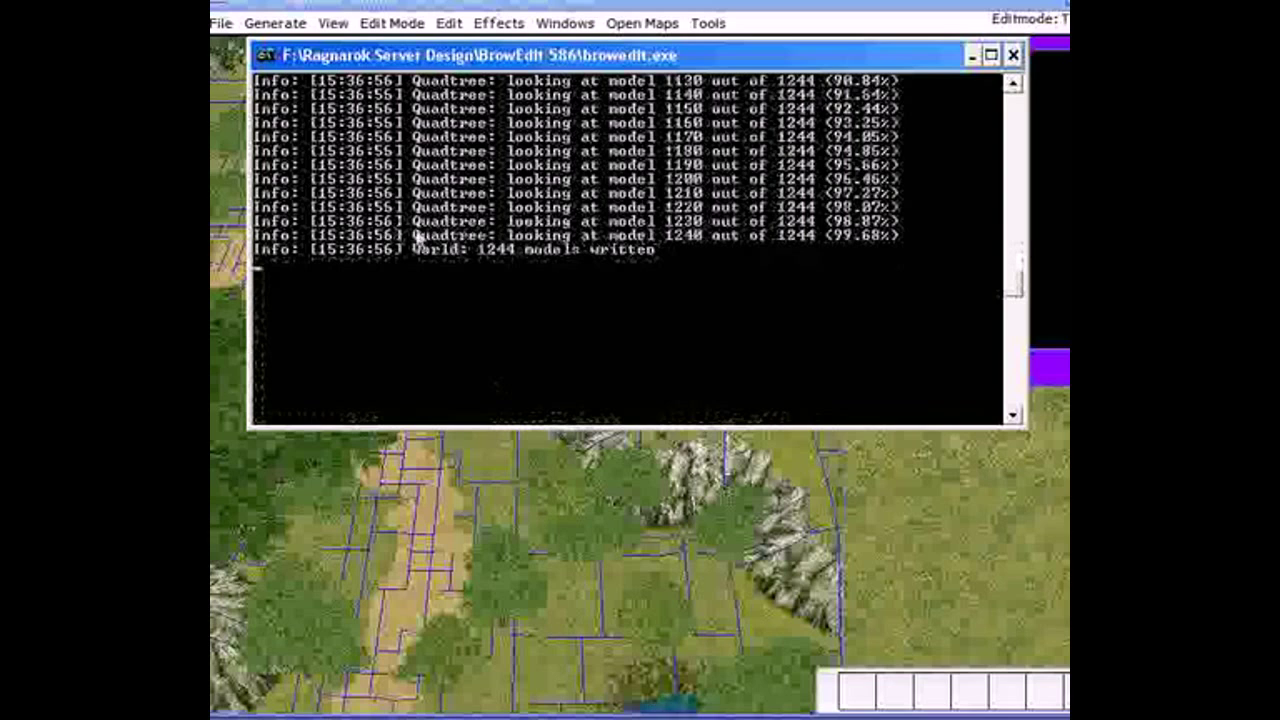
{"action": "left_click_drag", "start_coordinate": [1014, 286], "coordinate": [1014, 148]}
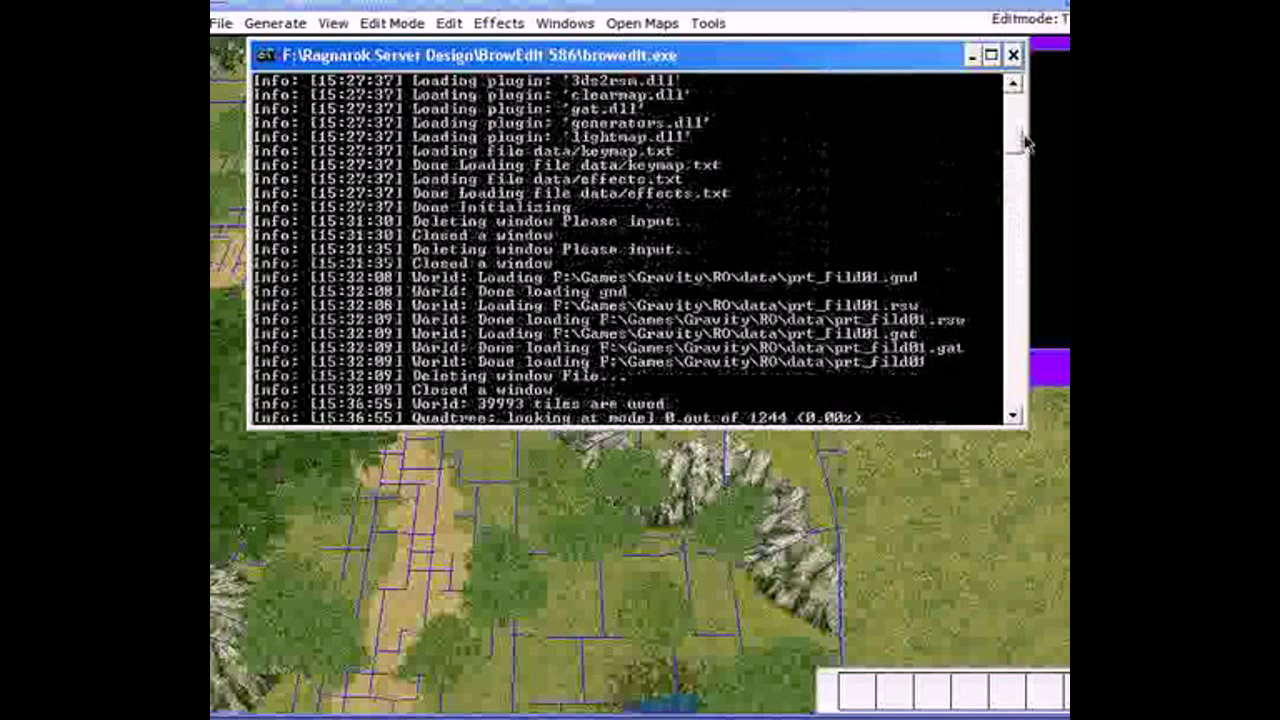
{"action": "left_click", "coordinate": [1013, 54]}
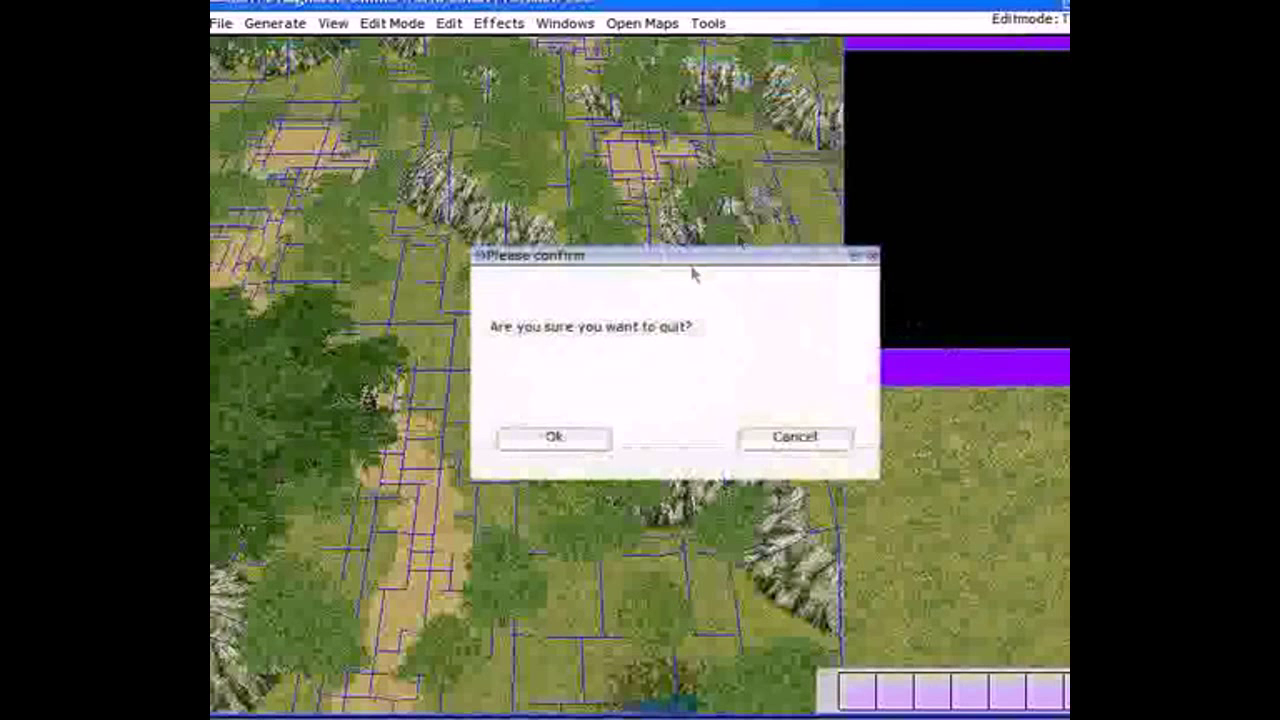
{"action": "left_click", "coordinate": [546, 440]}
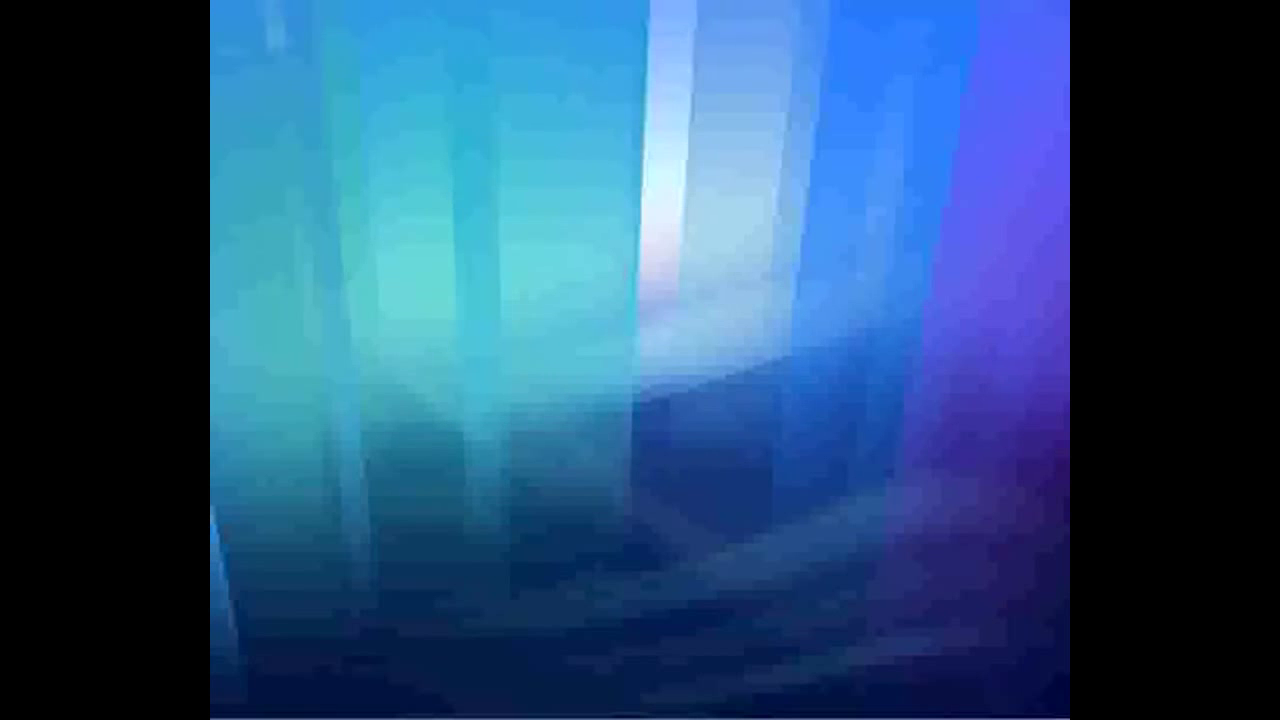
Gather the saved first_map files together in the open area of the desktop.
{"action": "left_click_drag", "start_coordinate": [386, 149], "coordinate": [528, 203]}
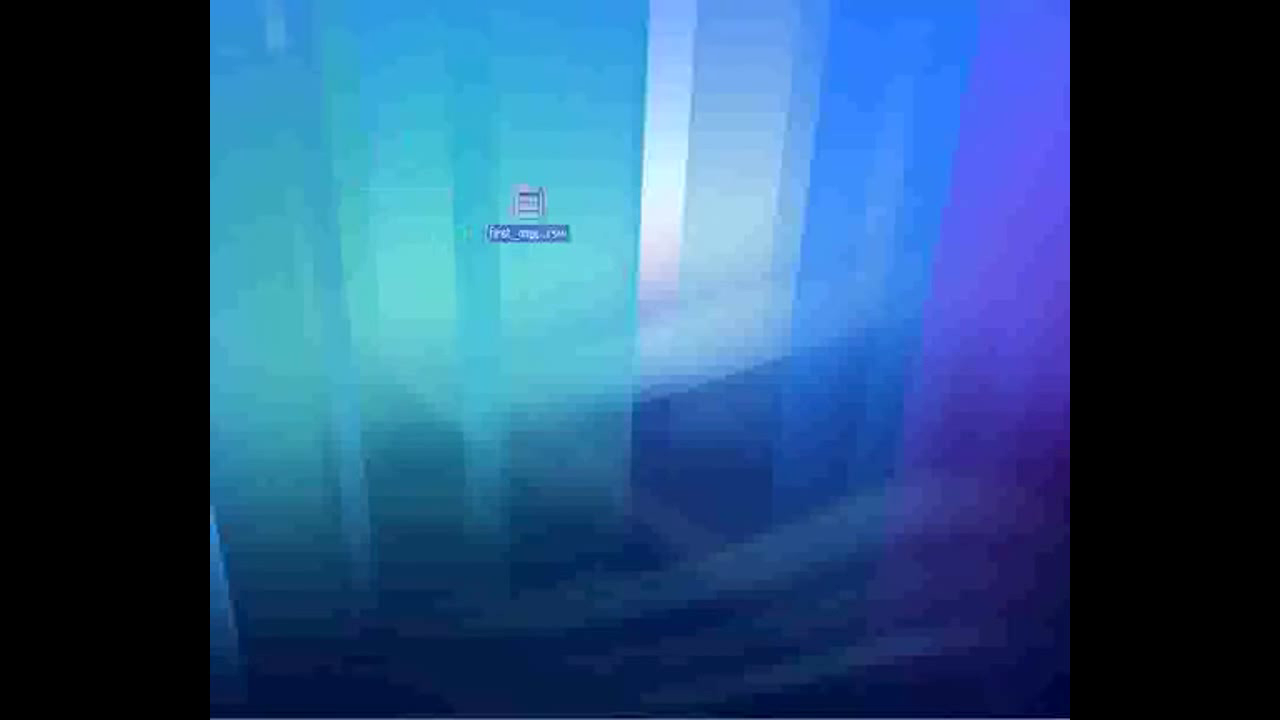
{"action": "left_click_drag", "start_coordinate": [507, 320], "coordinate": [624, 181]}
{"action": "left_click_drag", "start_coordinate": [275, 530], "coordinate": [610, 318]}
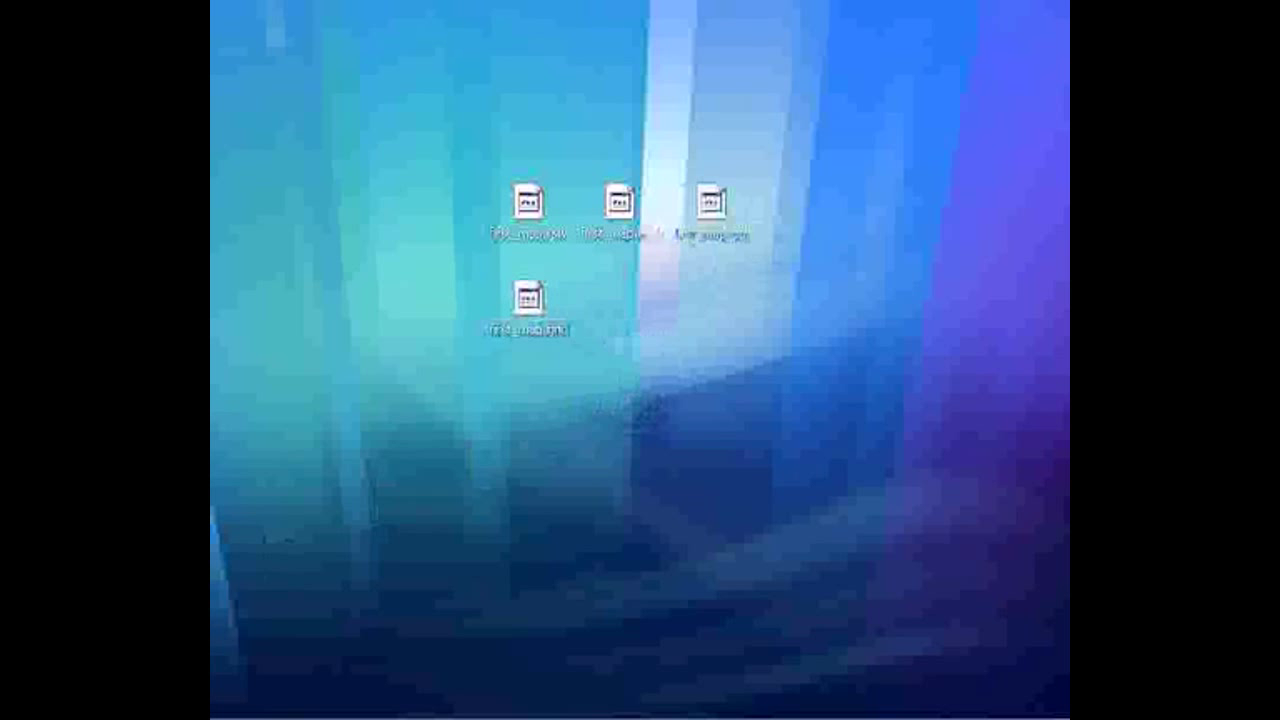
Go through the four first_map files and check the type and size of first_map.rsw and first_map.gnd.
{"action": "left_click", "coordinate": [528, 204]}
{"action": "left_click", "coordinate": [529, 301]}
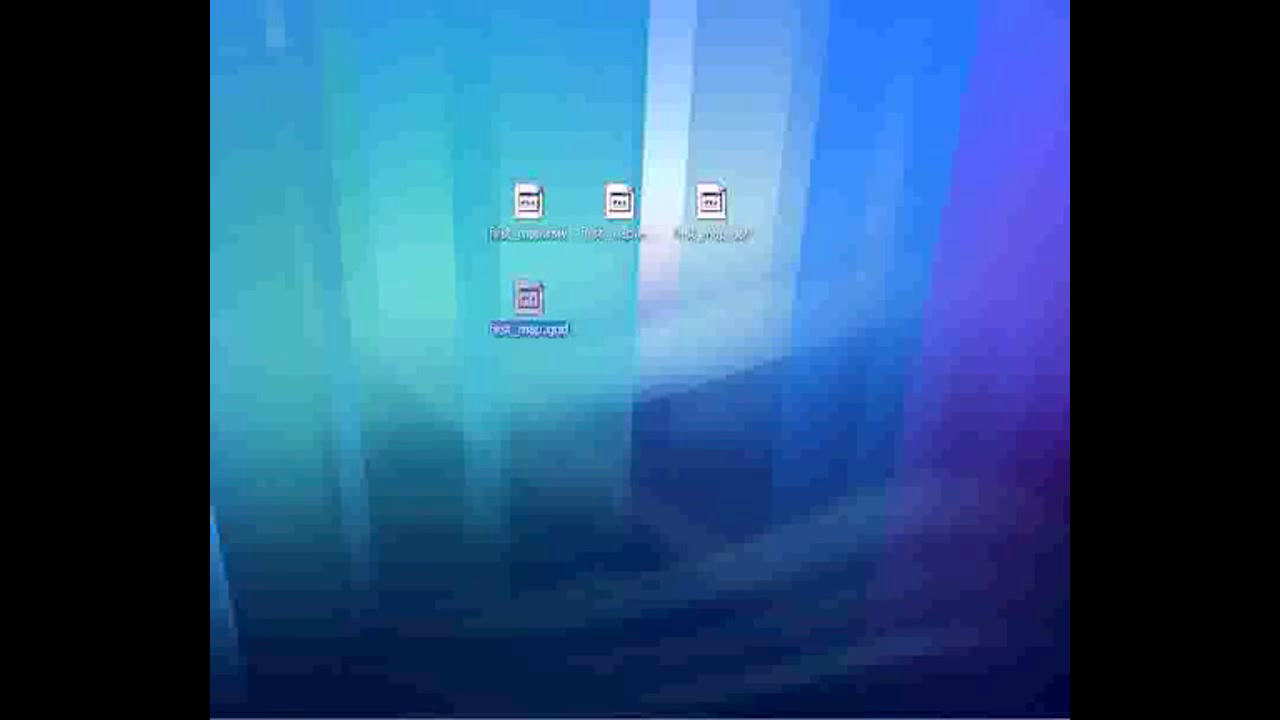
{"action": "left_click", "coordinate": [620, 204]}
{"action": "left_click", "coordinate": [711, 204]}
{"action": "left_click", "coordinate": [529, 204]}
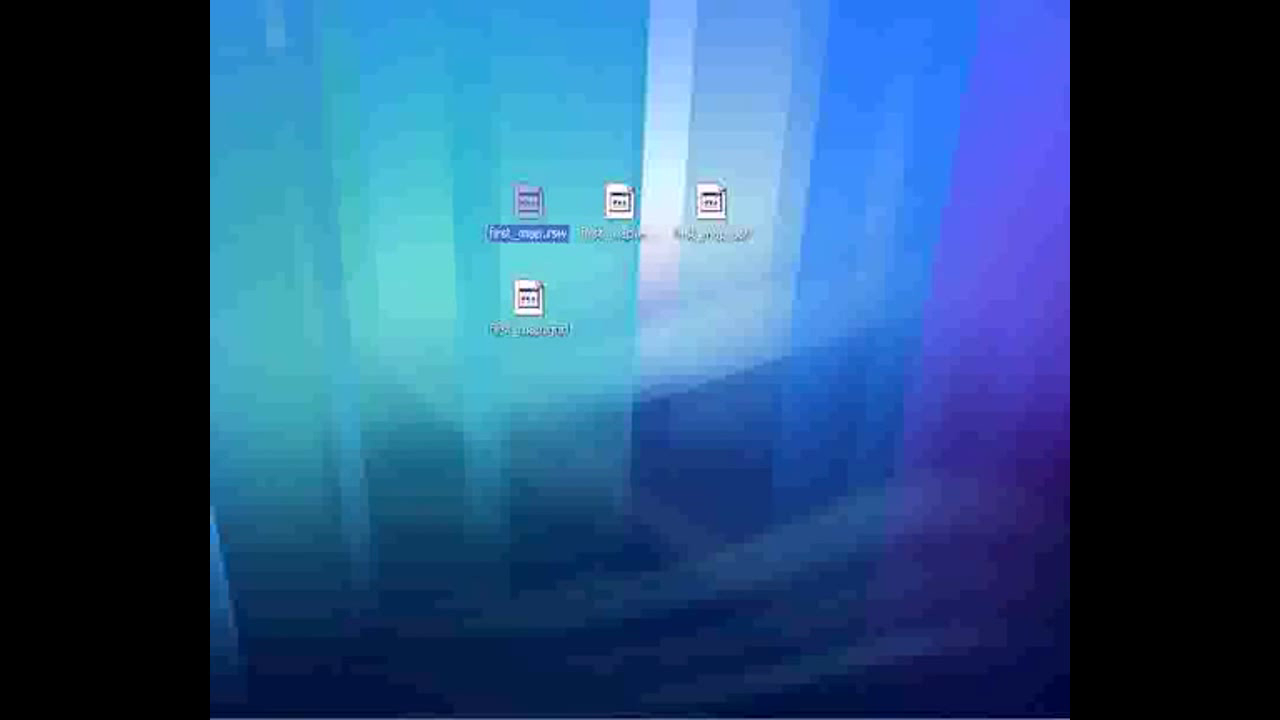
{"action": "left_click", "coordinate": [620, 300]}
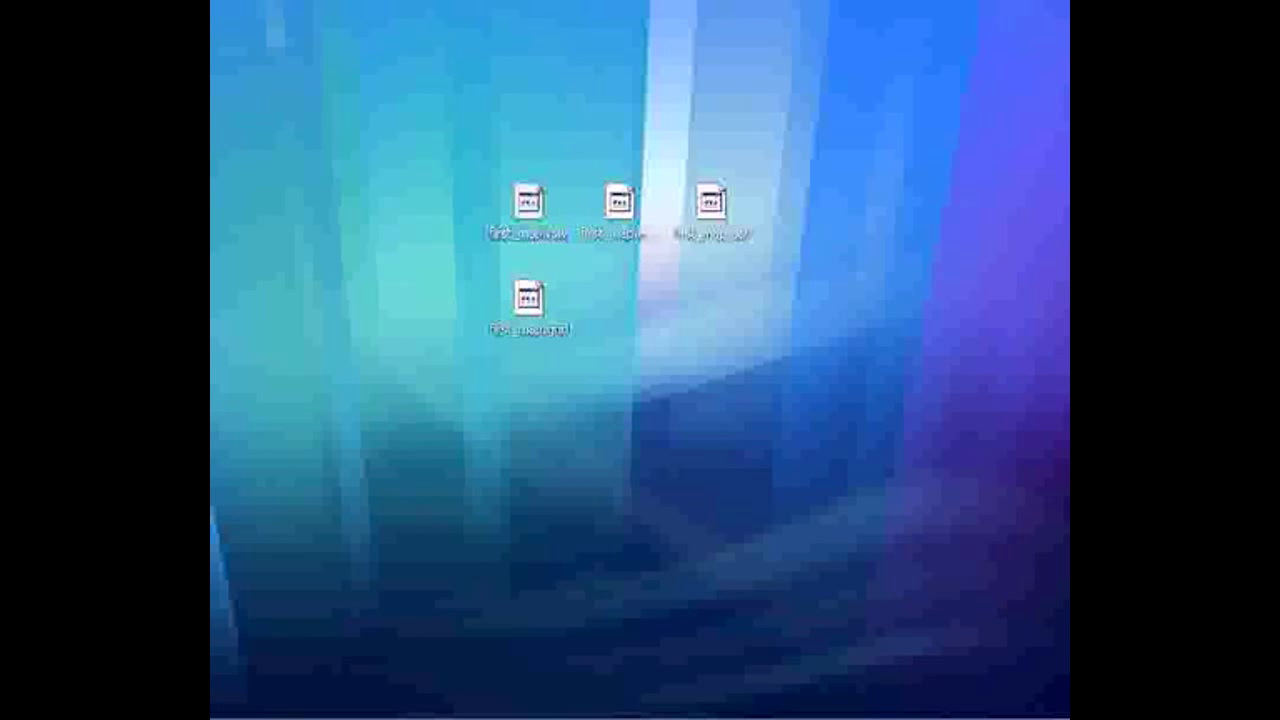
{"action": "mouse_move", "coordinate": [530, 212]}
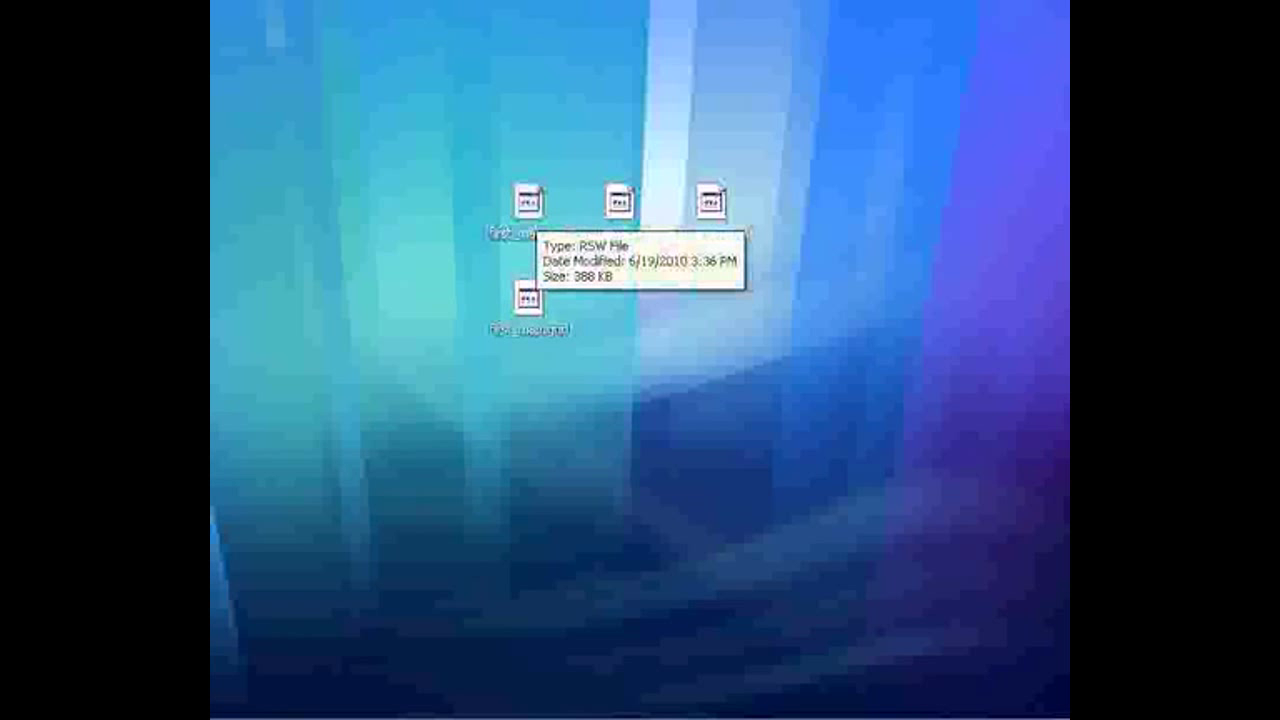
{"action": "left_click", "coordinate": [529, 300]}
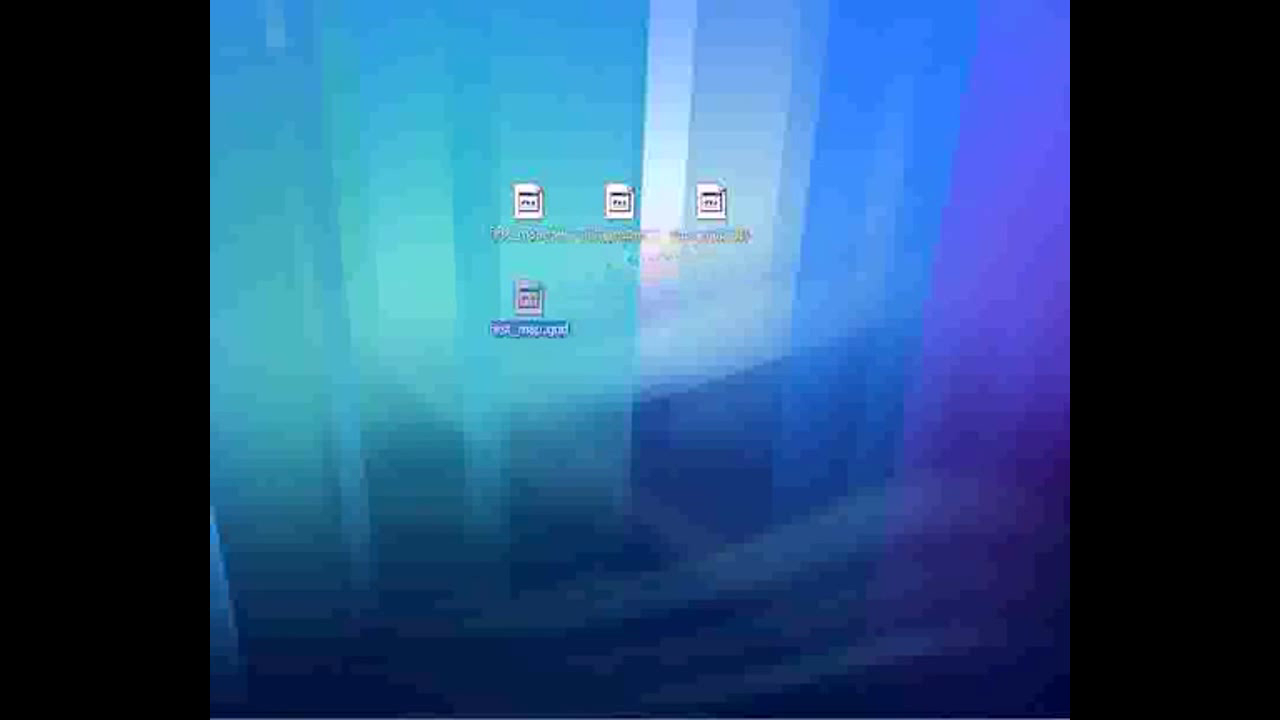
{"action": "mouse_move", "coordinate": [529, 300]}
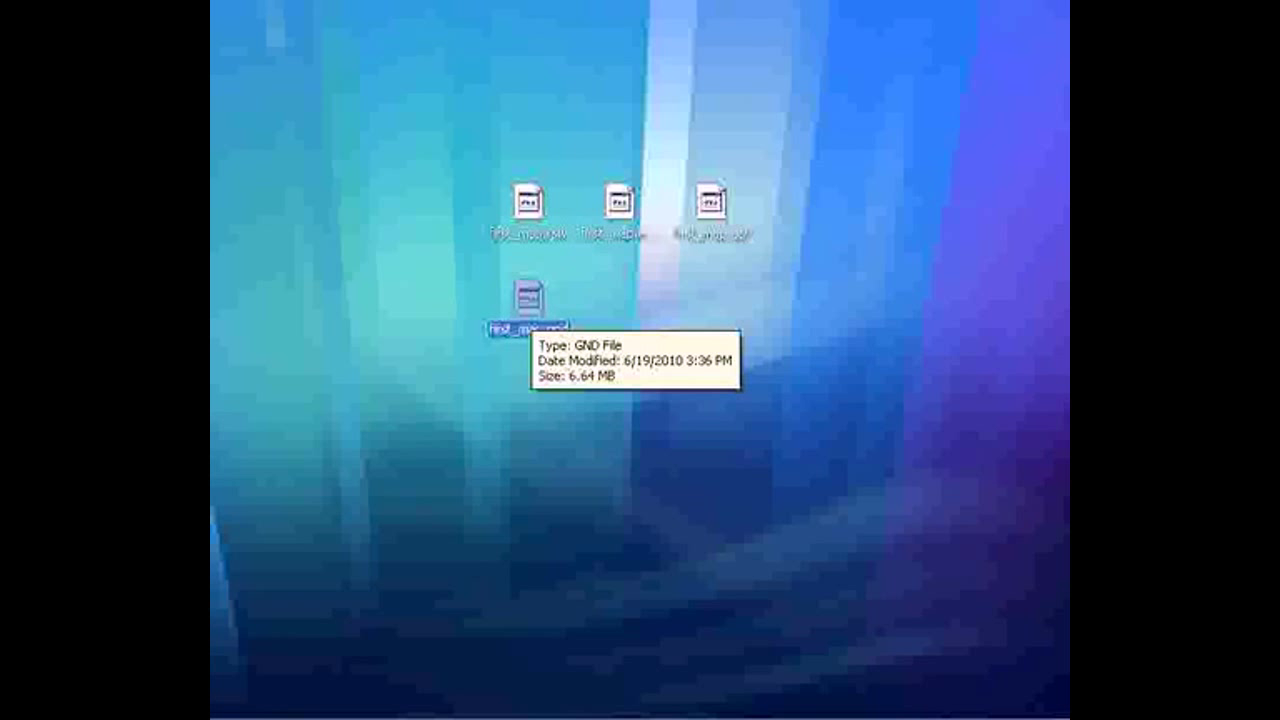
Compare the file extensions of the first_map RSW, EXTRA and GAT files one after another.
{"action": "left_click", "coordinate": [600, 360]}
{"action": "key", "text": "Up"}
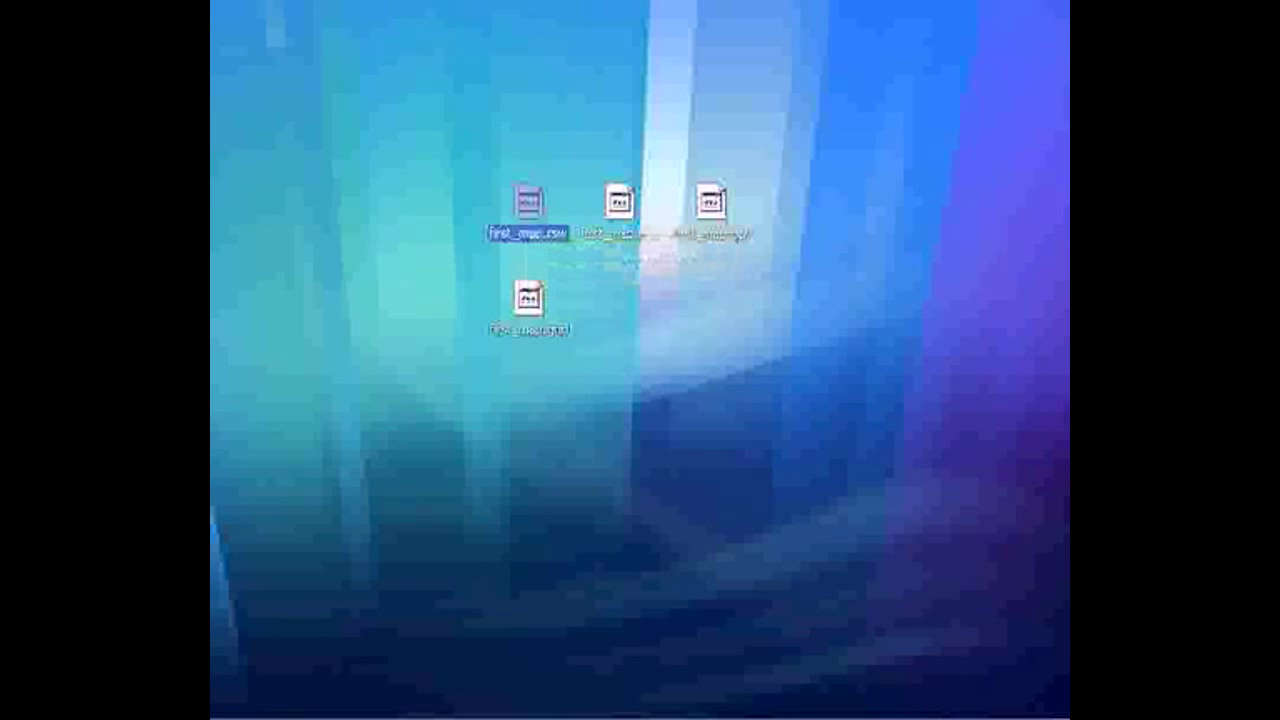
{"action": "key", "text": "Right"}
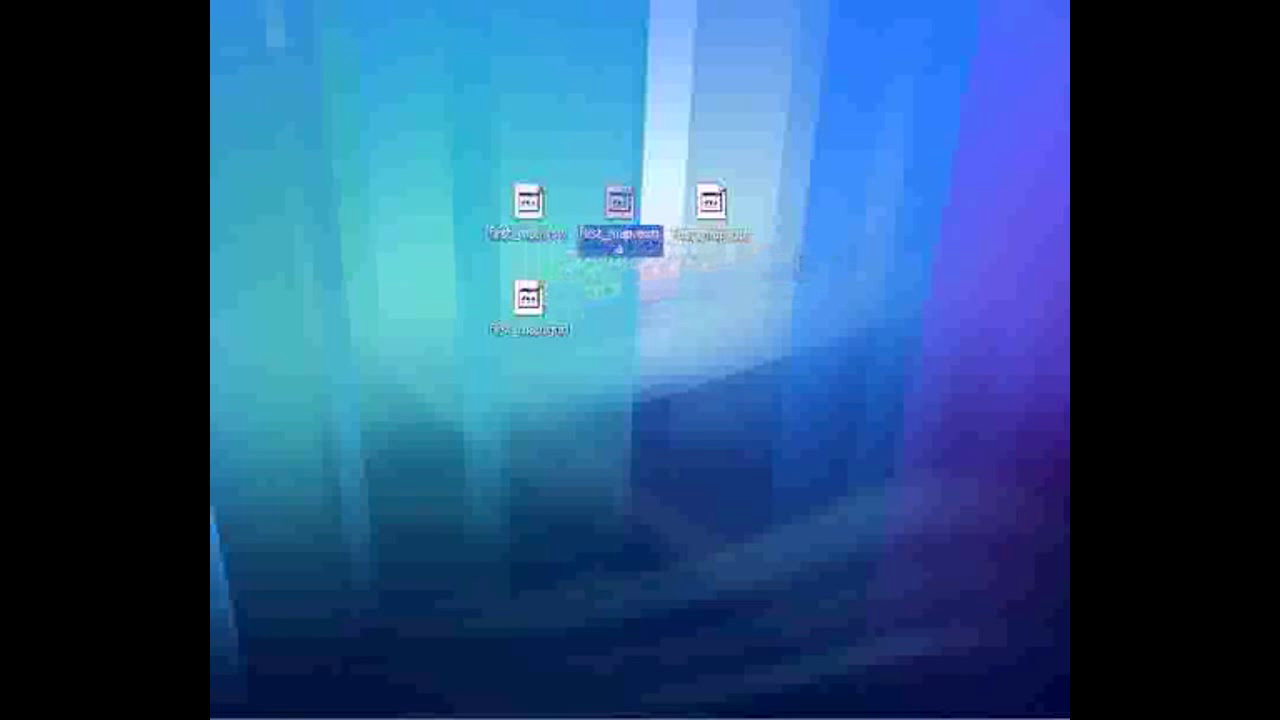
{"action": "key", "text": "Right"}
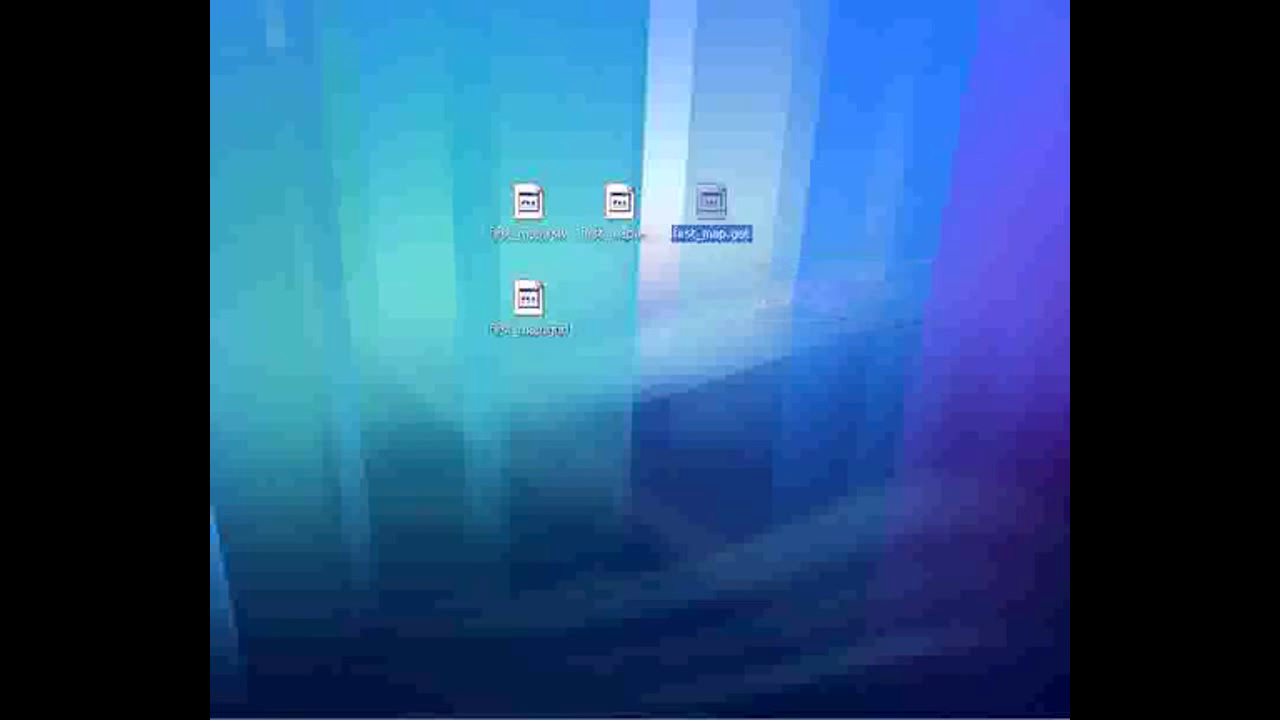
{"action": "key", "text": "Left"}
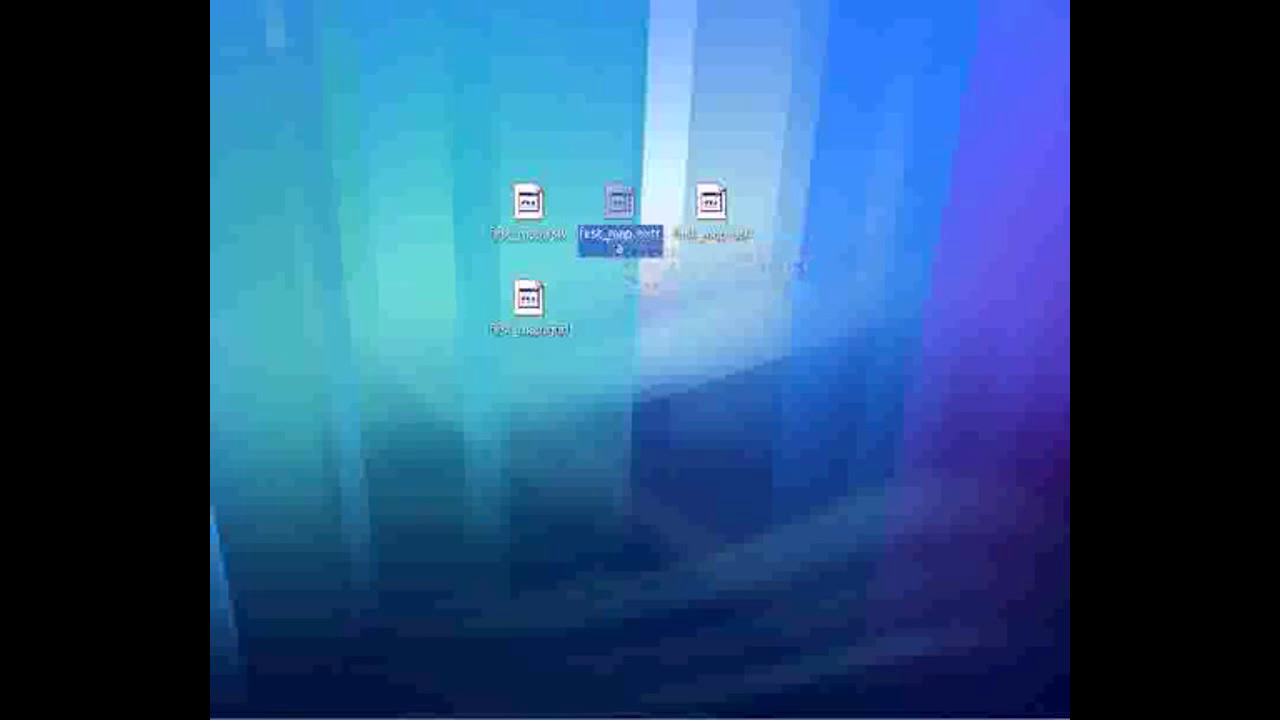
Compare the first_map GAT and EXTRA files on the desktop, and check the EXTRA file's type and size.
{"action": "left_click", "coordinate": [711, 204]}
{"action": "left_click", "coordinate": [620, 204]}
{"action": "left_click", "coordinate": [711, 204]}
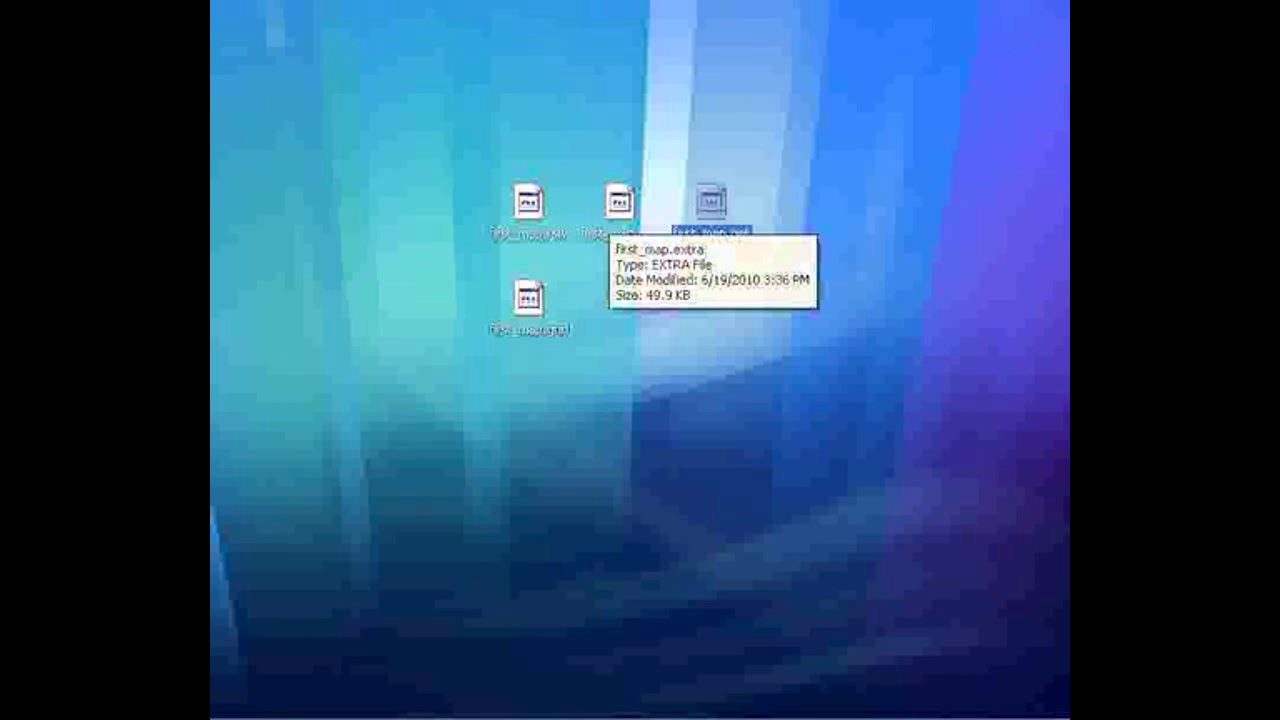
{"action": "left_click", "coordinate": [619, 204]}
{"action": "left_click", "coordinate": [665, 298]}
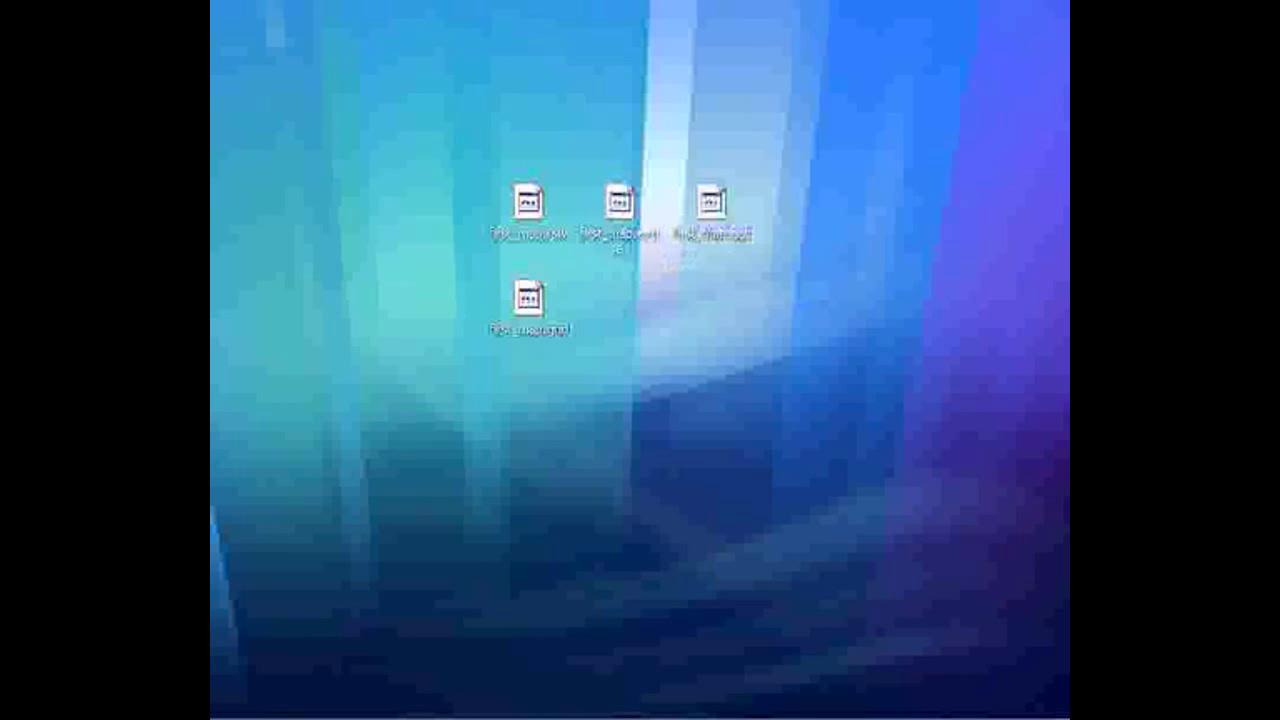
Highlight all four first_map files as a set, and single out the EXTRA file.
{"action": "key", "text": "ctrl+a"}
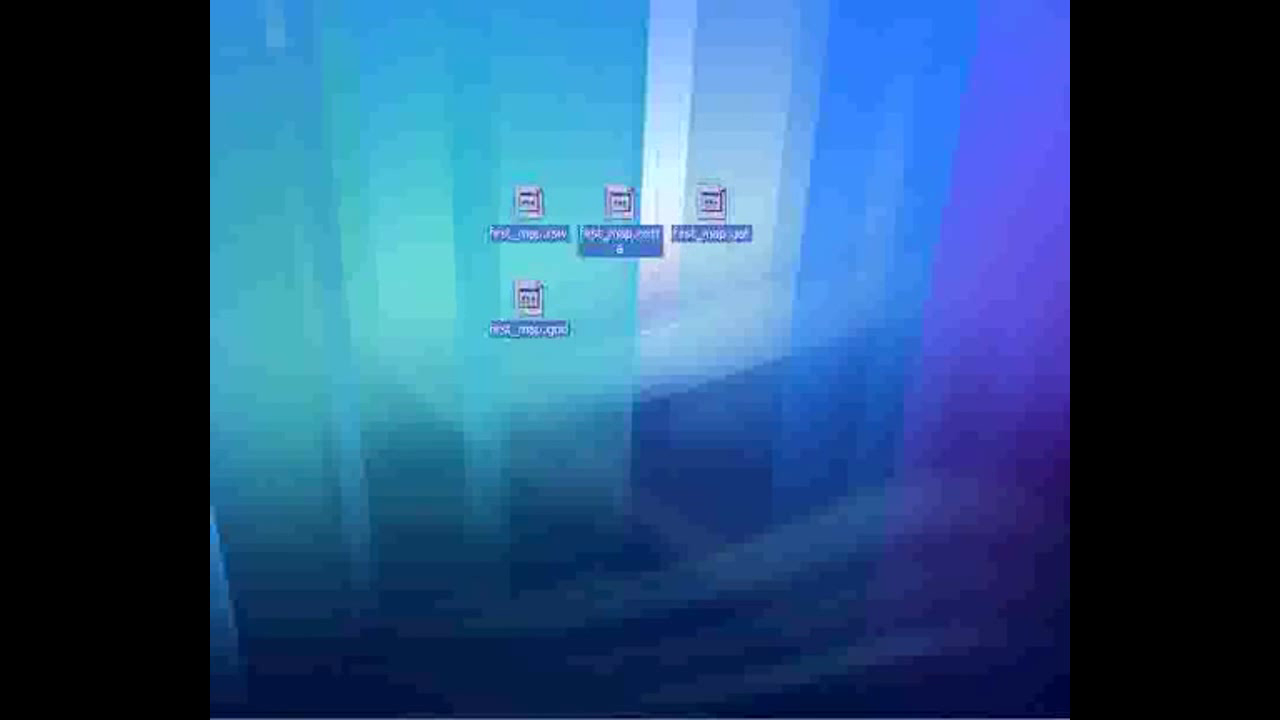
{"action": "left_click", "coordinate": [665, 298]}
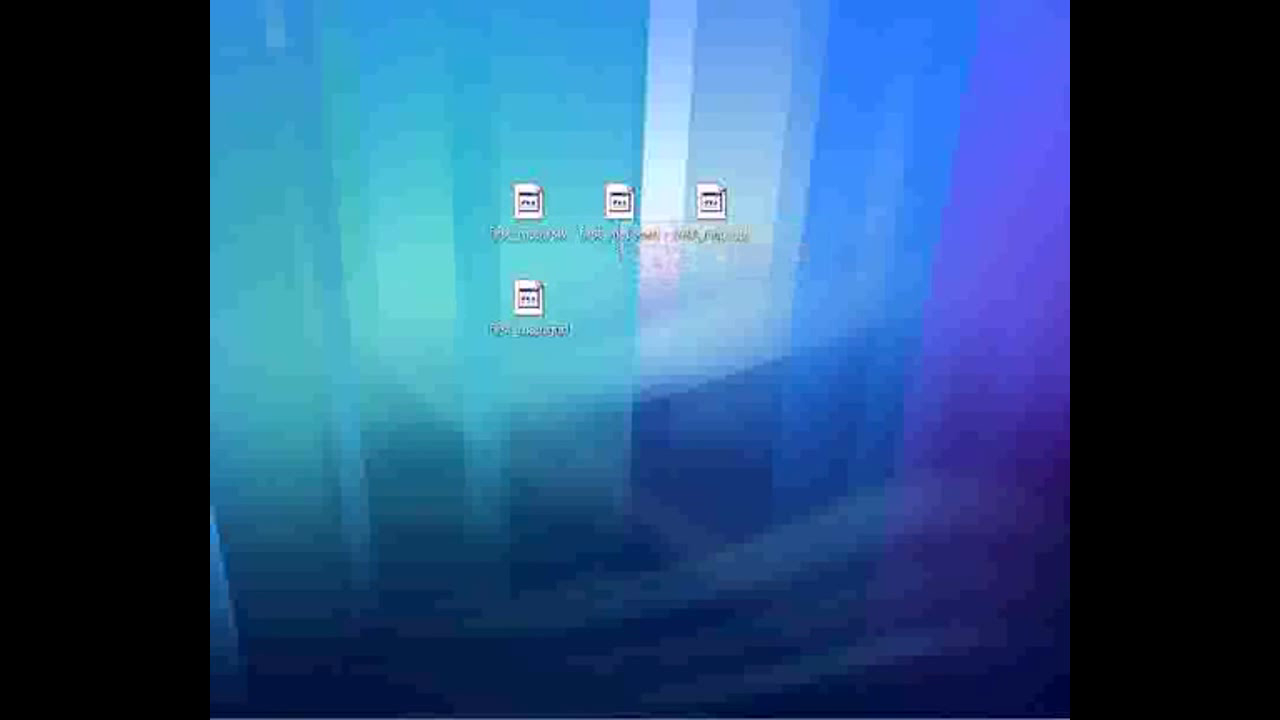
{"action": "left_click", "coordinate": [619, 235]}
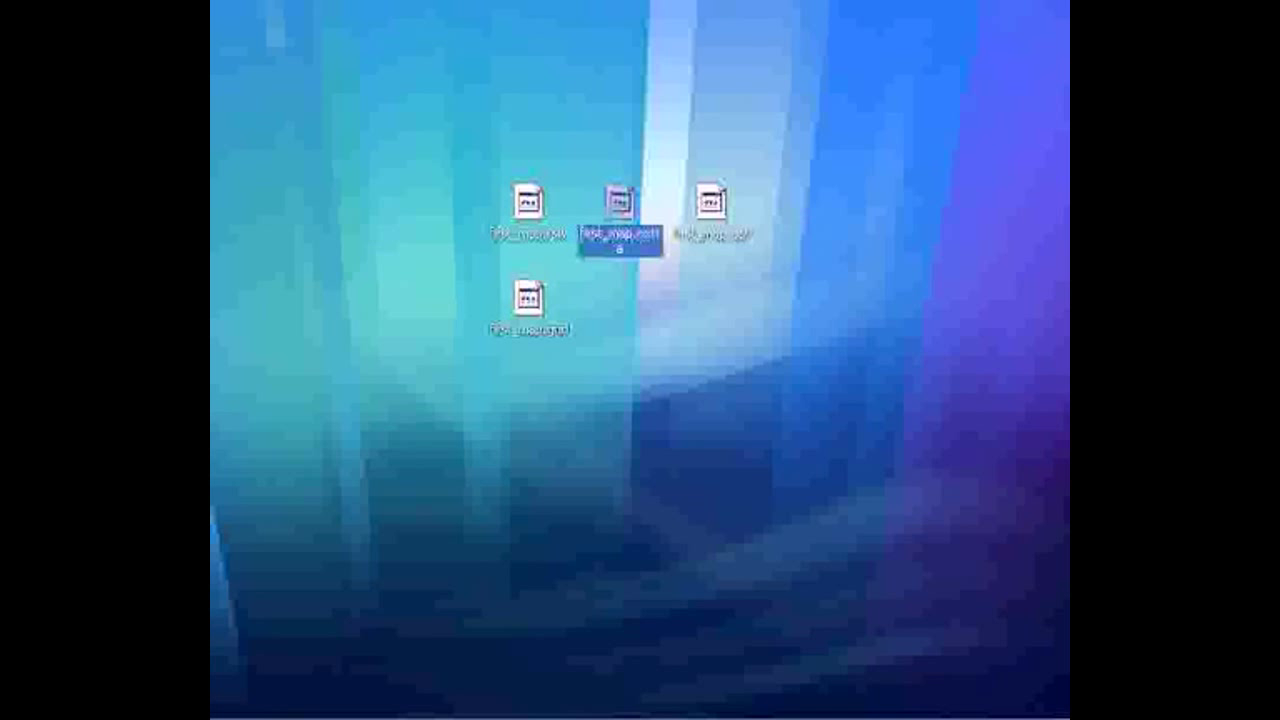
{"action": "left_click", "coordinate": [650, 310]}
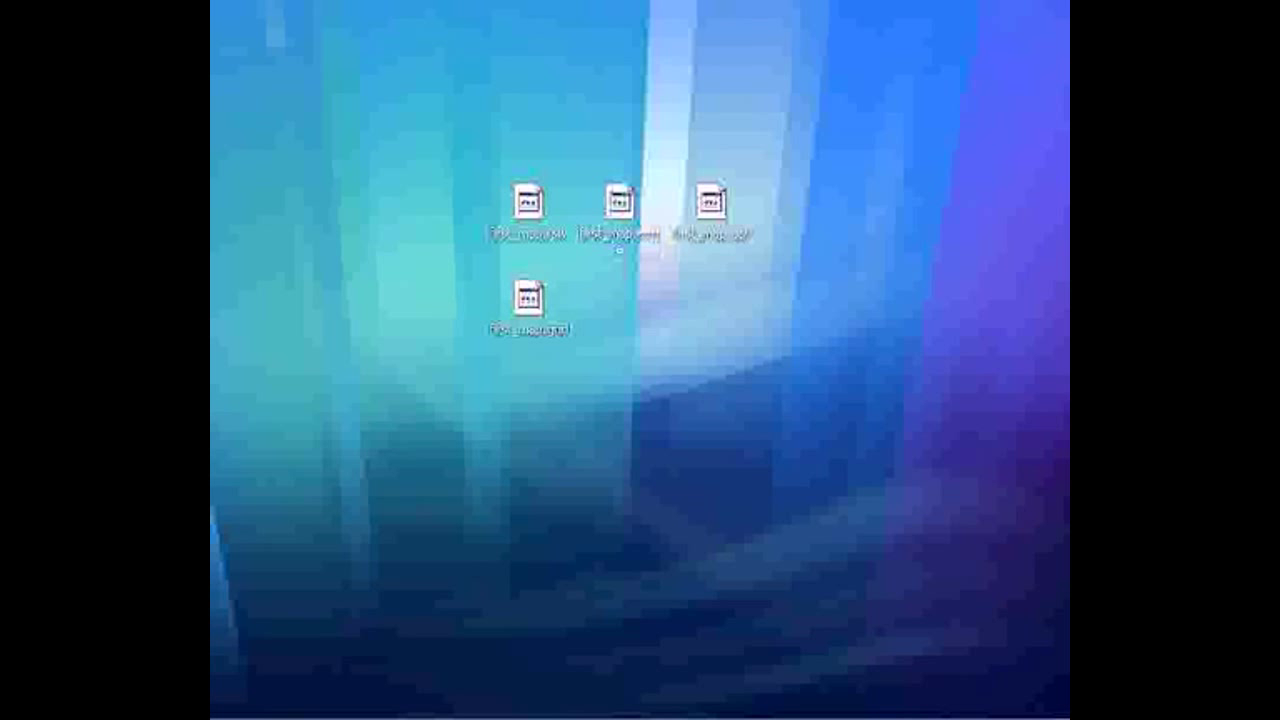
Stack the first_map RSW and GND files beneath the GAT file, and set the EXTRA file apart from them.
{"action": "left_click_drag", "start_coordinate": [476, 168], "coordinate": [568, 348]}
{"action": "left_click_drag", "start_coordinate": [528, 203], "coordinate": [710, 298]}
{"action": "left_click_drag", "start_coordinate": [619, 203], "coordinate": [437, 203]}
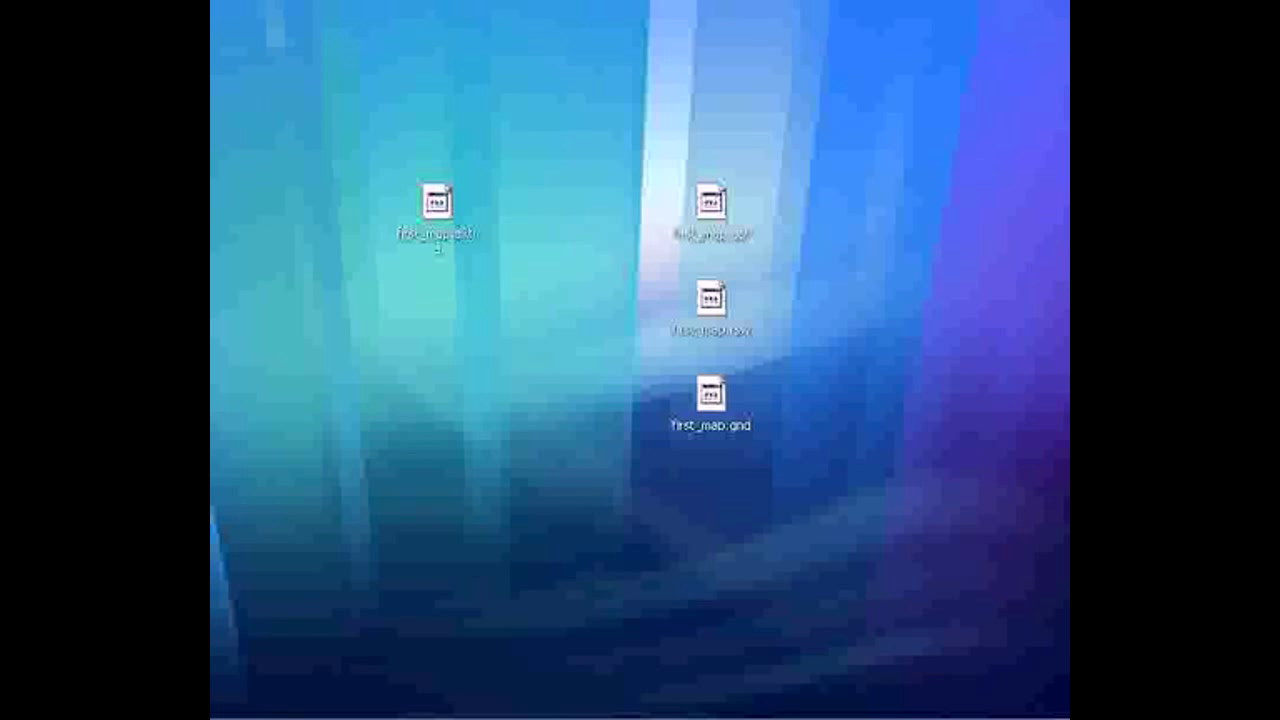
Highlight the GAT, RSW and GND files as one group, and move the EXTRA file back beside them.
{"action": "left_click_drag", "start_coordinate": [645, 150], "coordinate": [762, 450]}
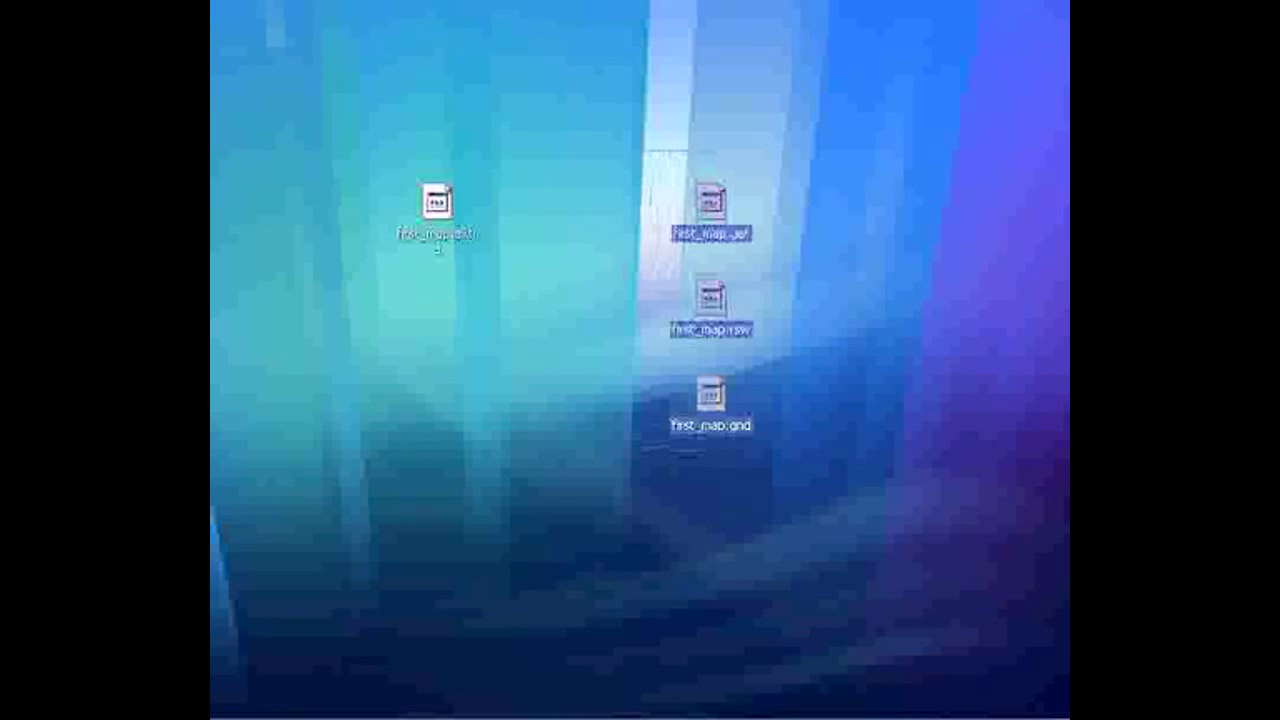
{"action": "left_click_drag", "start_coordinate": [645, 150], "coordinate": [768, 450]}
{"action": "left_click_drag", "start_coordinate": [645, 182], "coordinate": [768, 435]}
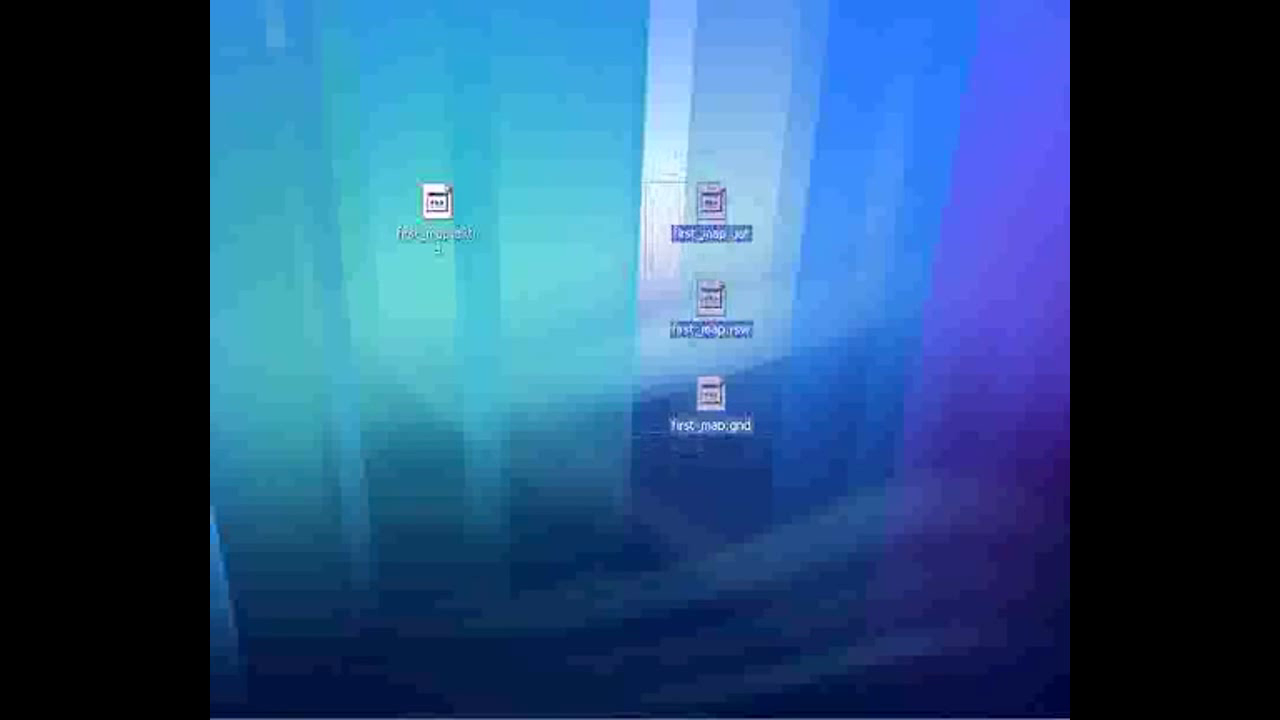
{"action": "left_click_drag", "start_coordinate": [648, 140], "coordinate": [775, 448]}
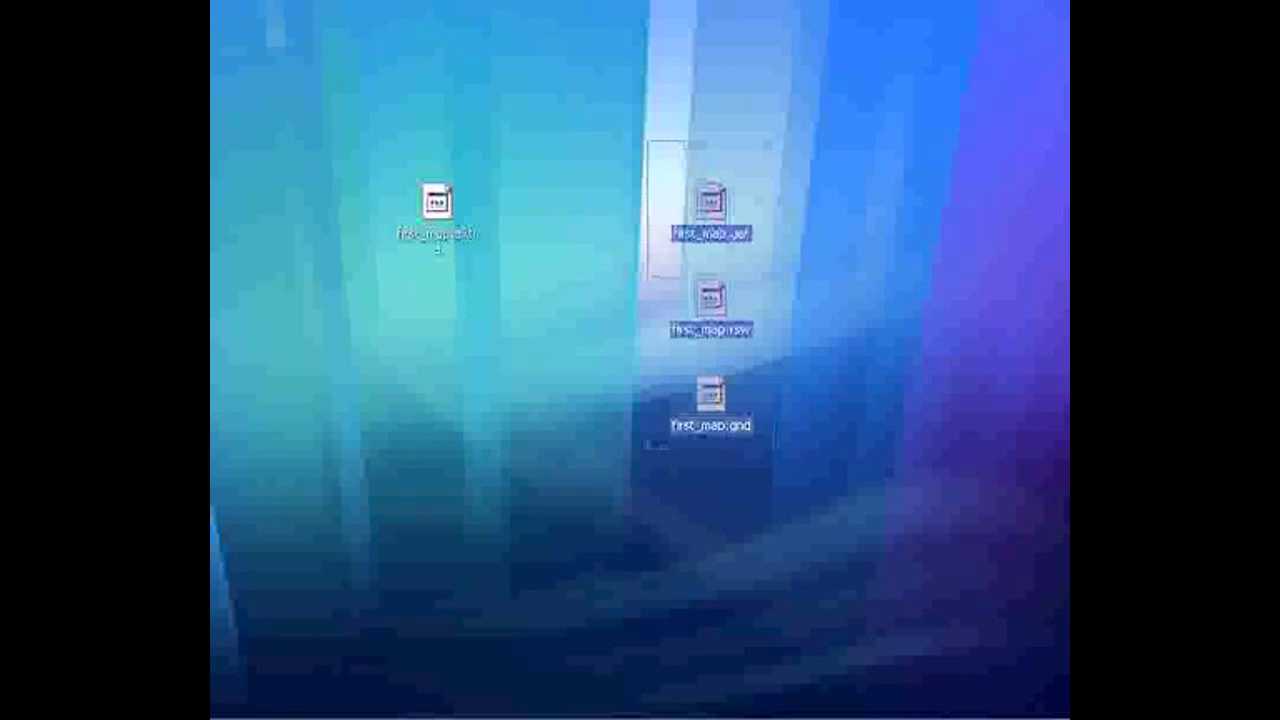
{"action": "left_click", "coordinate": [778, 450]}
{"action": "left_click_drag", "start_coordinate": [437, 202], "coordinate": [619, 202]}
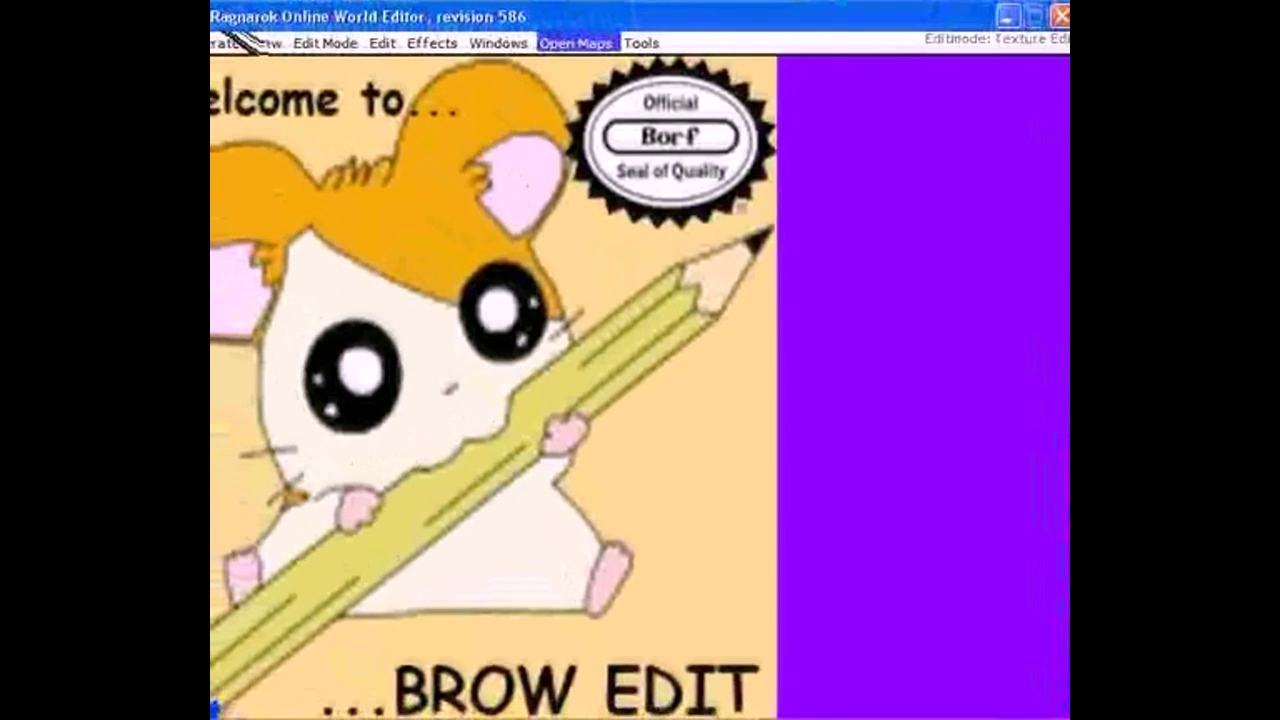
Switch to BrowEdit, bring its whole menu bar into view, and open first_map.rsw from the desktop.
{"action": "left_click_drag", "start_coordinate": [235, 2], "coordinate": [450, 6]}
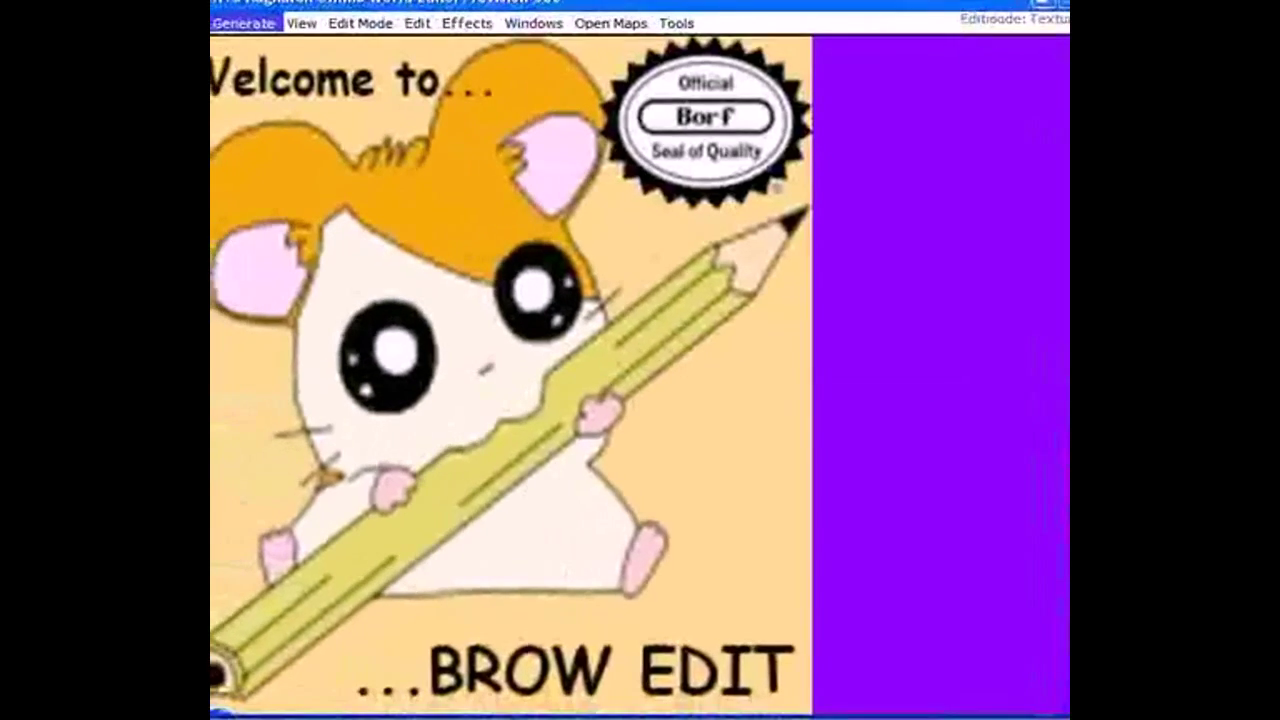
{"action": "left_click", "coordinate": [226, 37]}
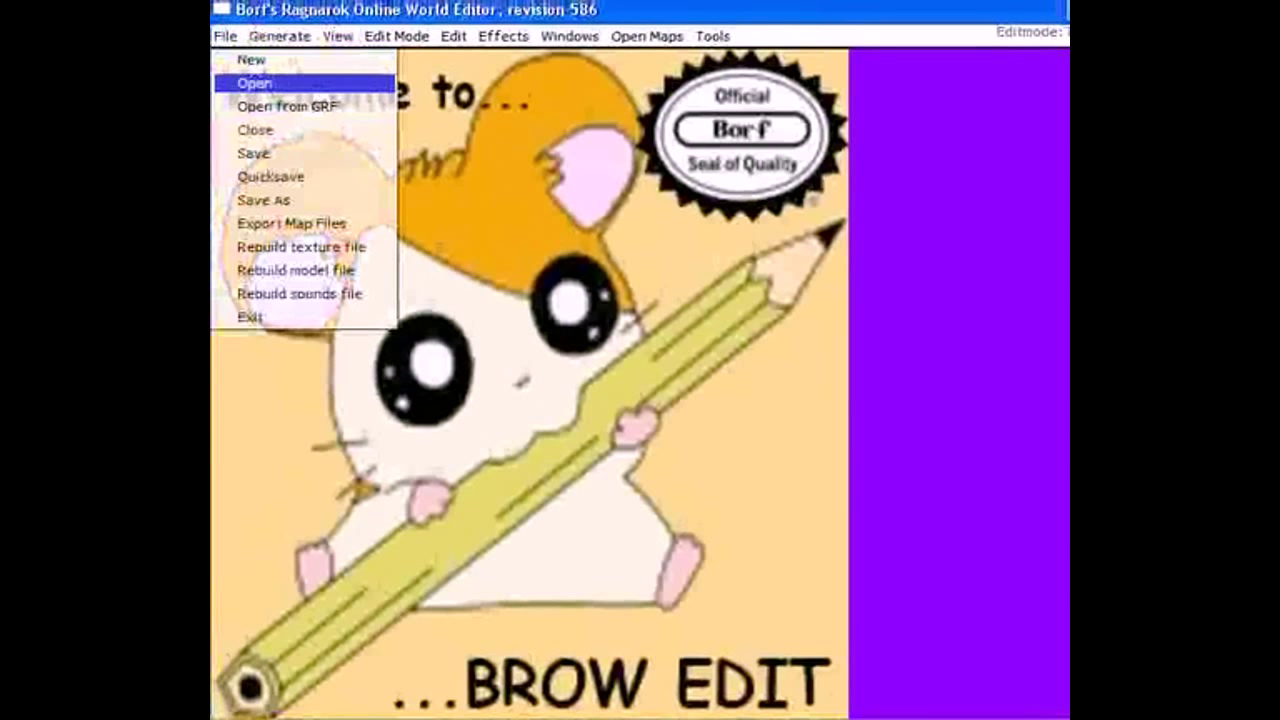
{"action": "key", "text": "Return"}
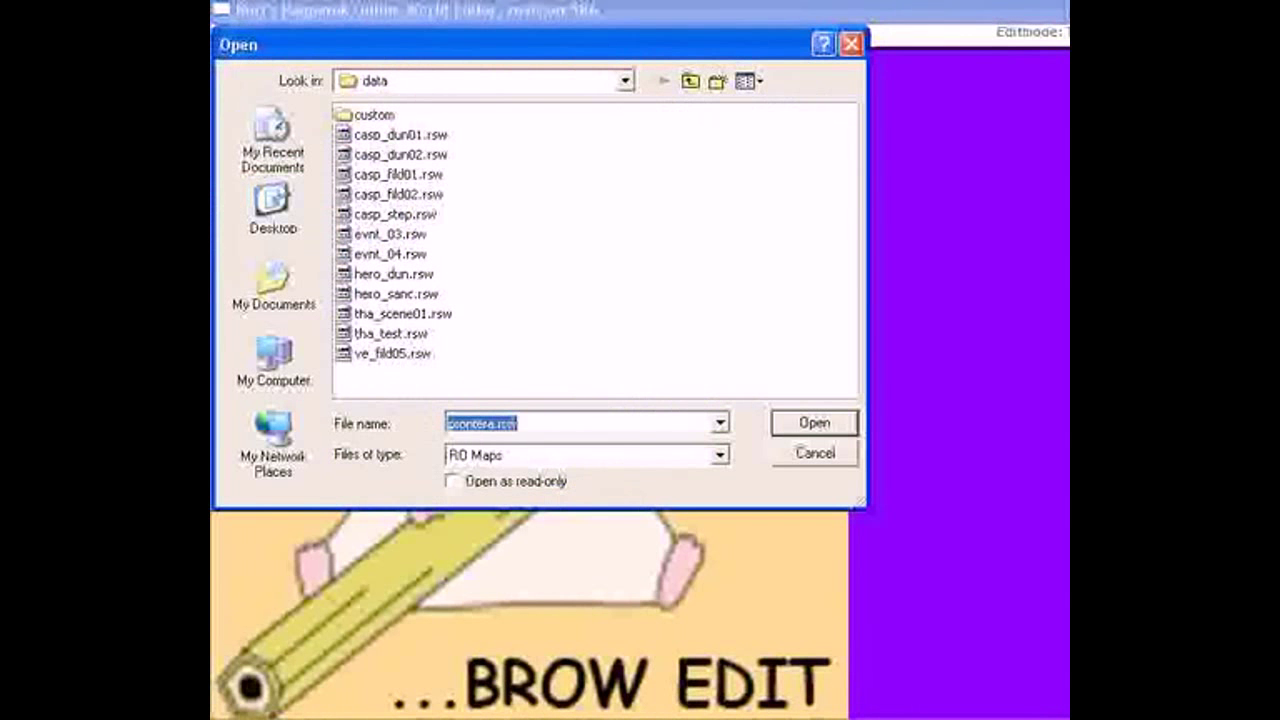
{"action": "left_click", "coordinate": [273, 211]}
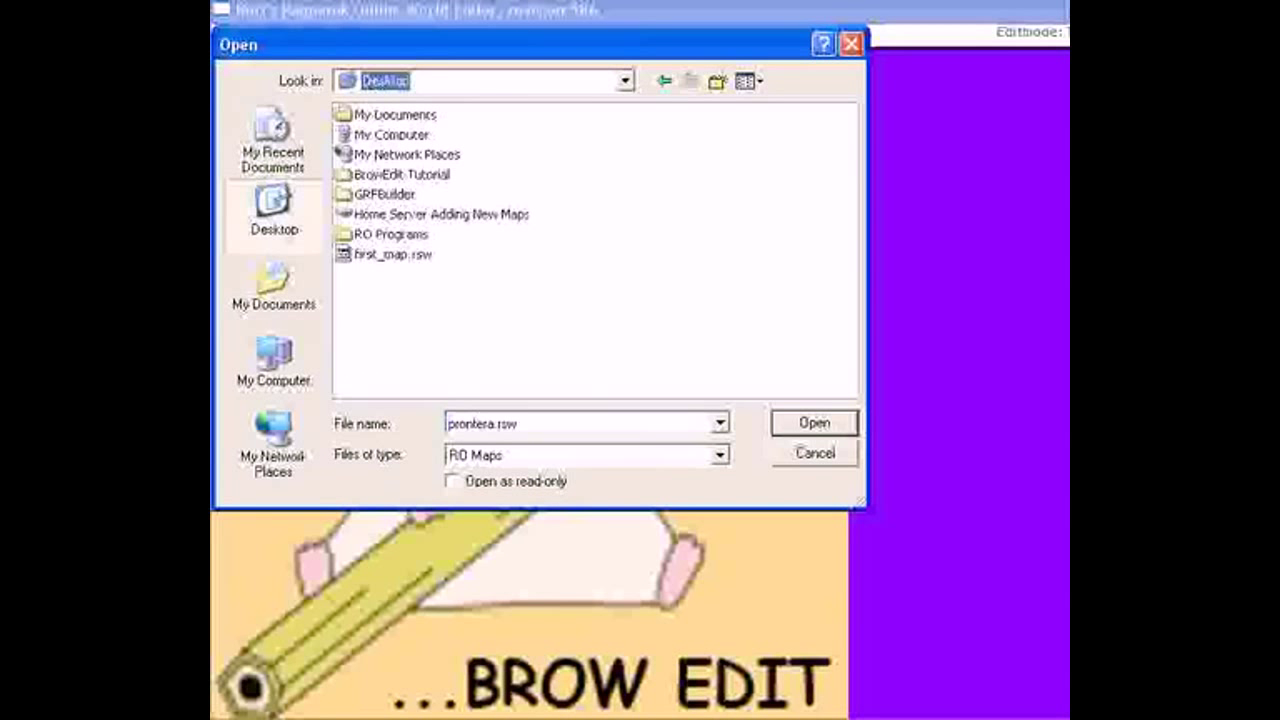
{"action": "left_click", "coordinate": [393, 254]}
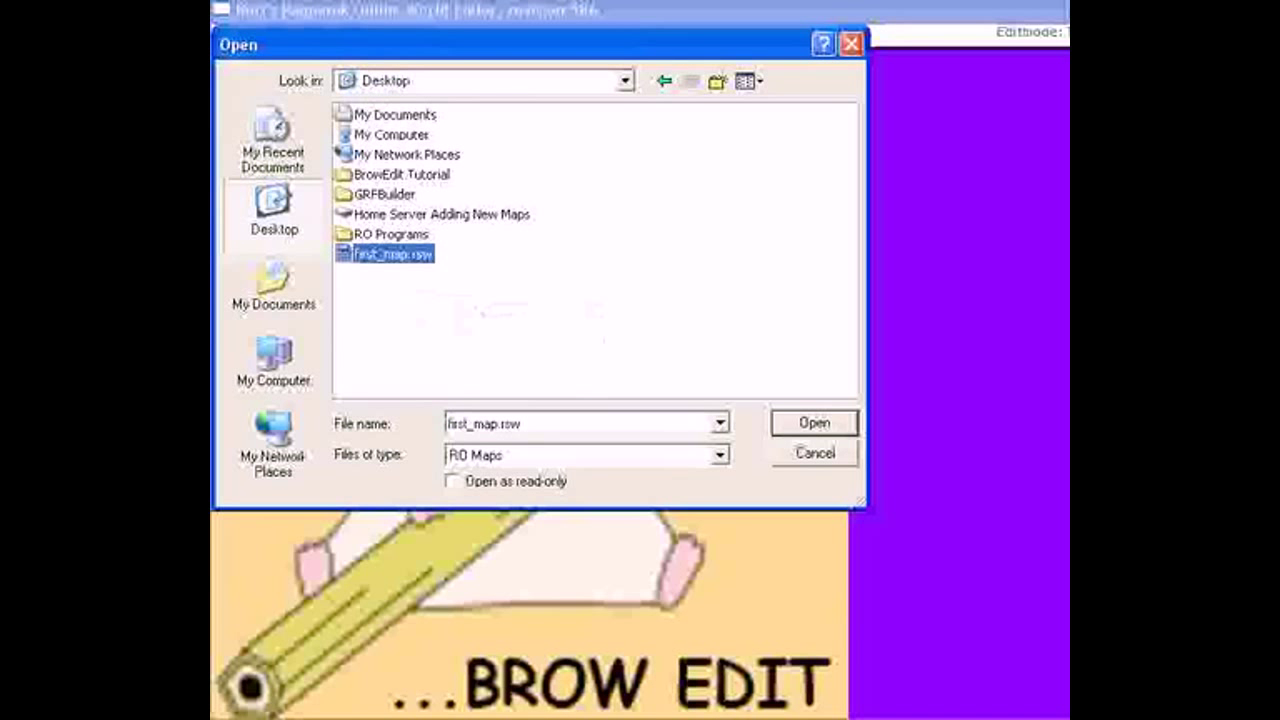
{"action": "key", "text": "Return"}
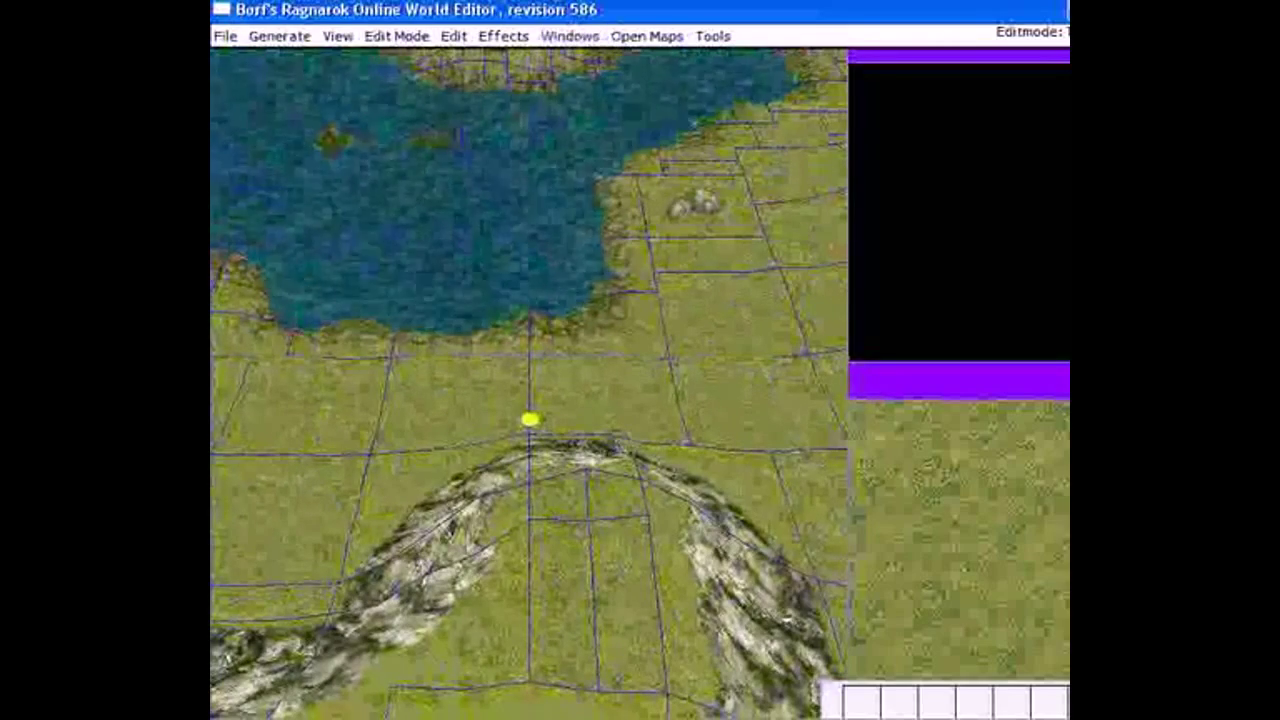
Look over the loaded first_map terrain from farther out, around the lake and the surrounding cliffs.
{"action": "scroll", "coordinate": [530, 385], "scroll_direction": "down", "scroll_amount": 10}
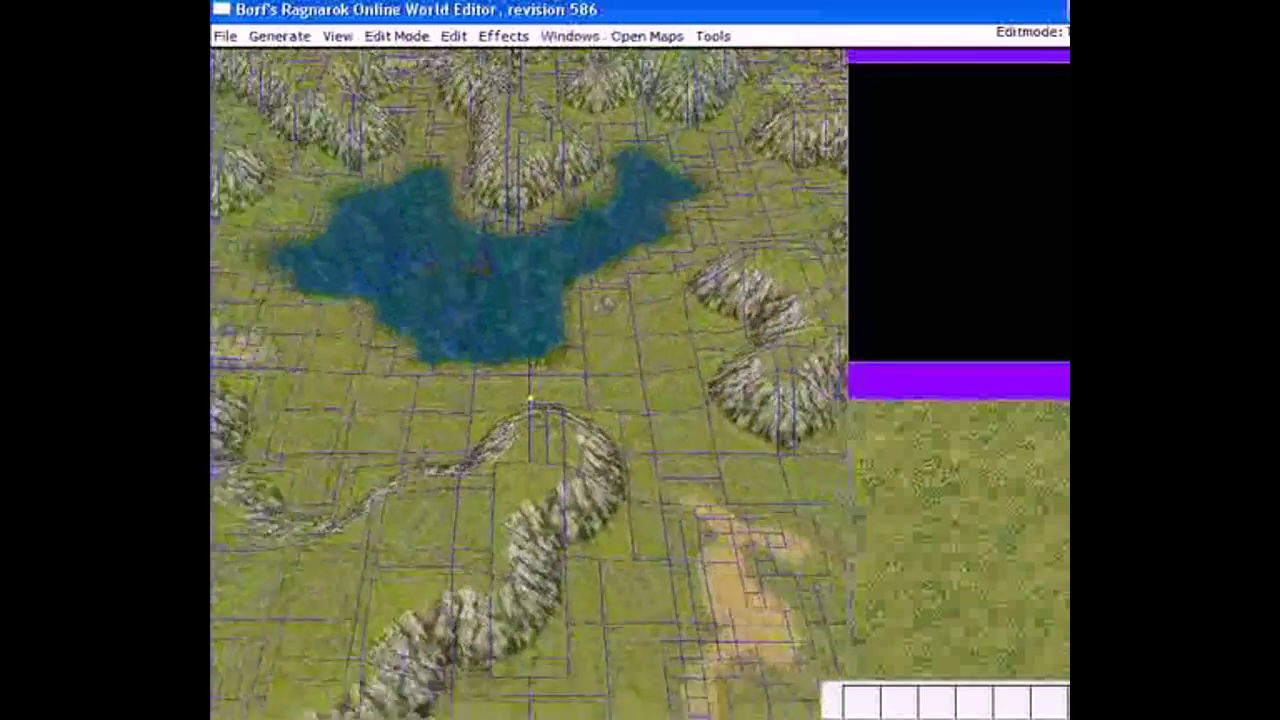
{"action": "scroll", "coordinate": [530, 420], "scroll_direction": "down", "scroll_amount": 10}
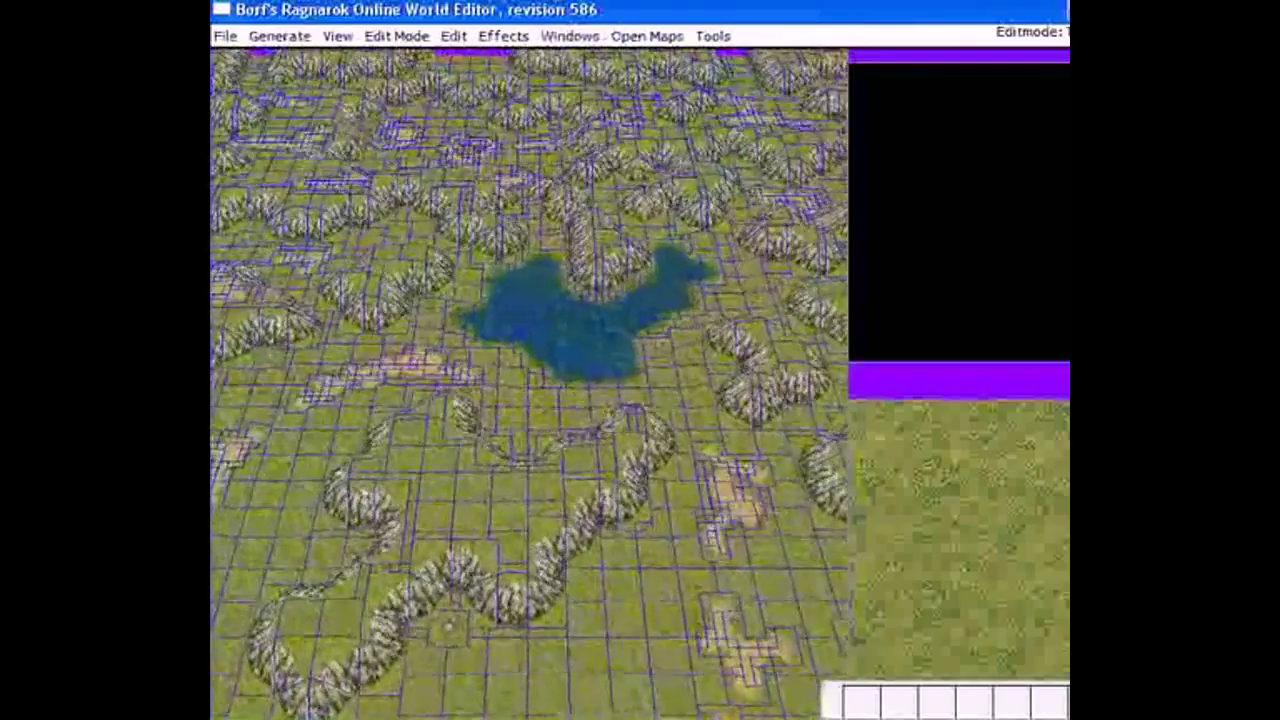
{"action": "right_click_drag", "start_coordinate": [530, 400], "coordinate": [503, 402]}
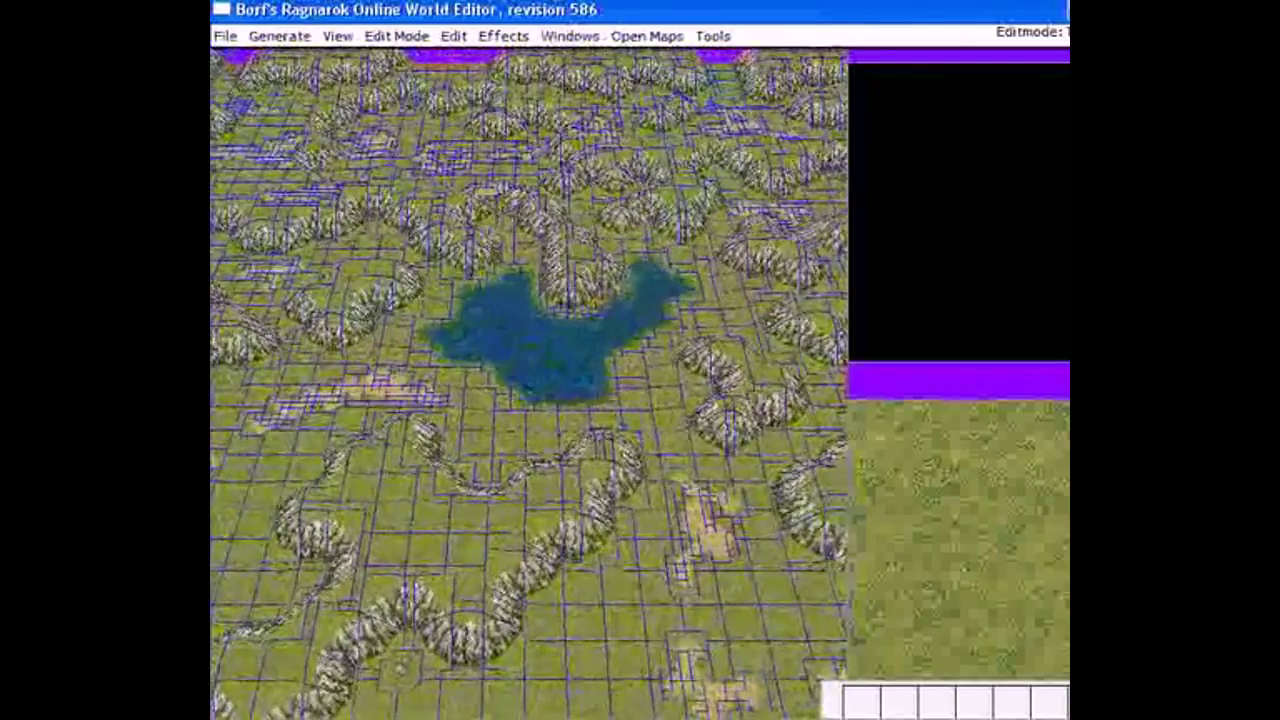